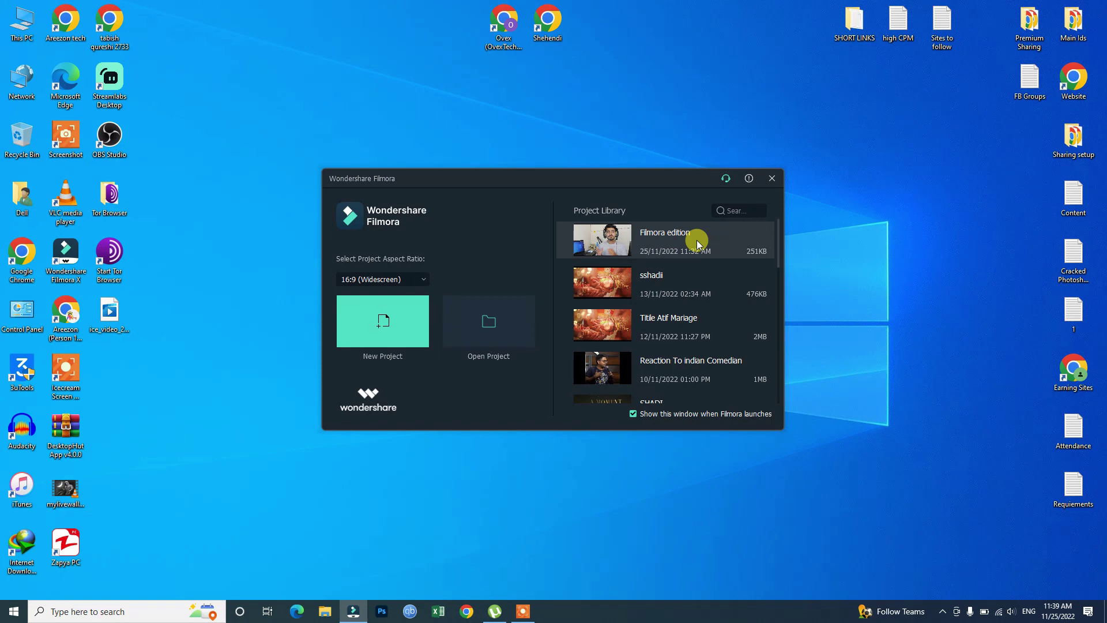
- Look through the saved projects in the Project Library
scroll(631, 348, down, 5)
scroll(623, 337, up, 5)
scroll(623, 335, down, 2)
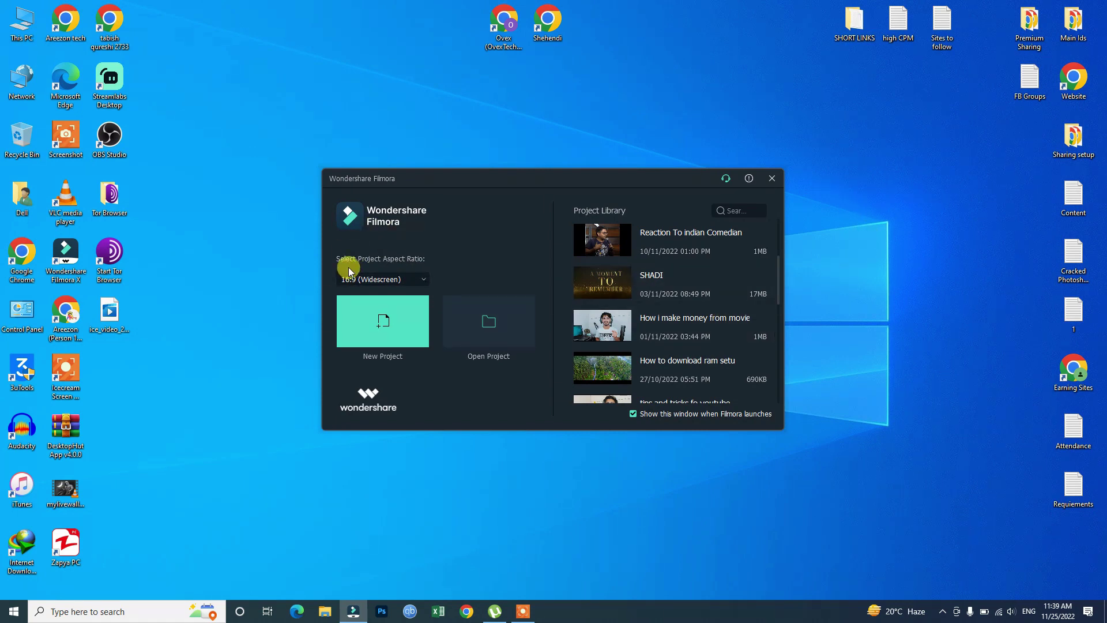
- View the available project aspect ratios and the dialog for opening an existing project, leaving both without choosing anything
click(416, 275)
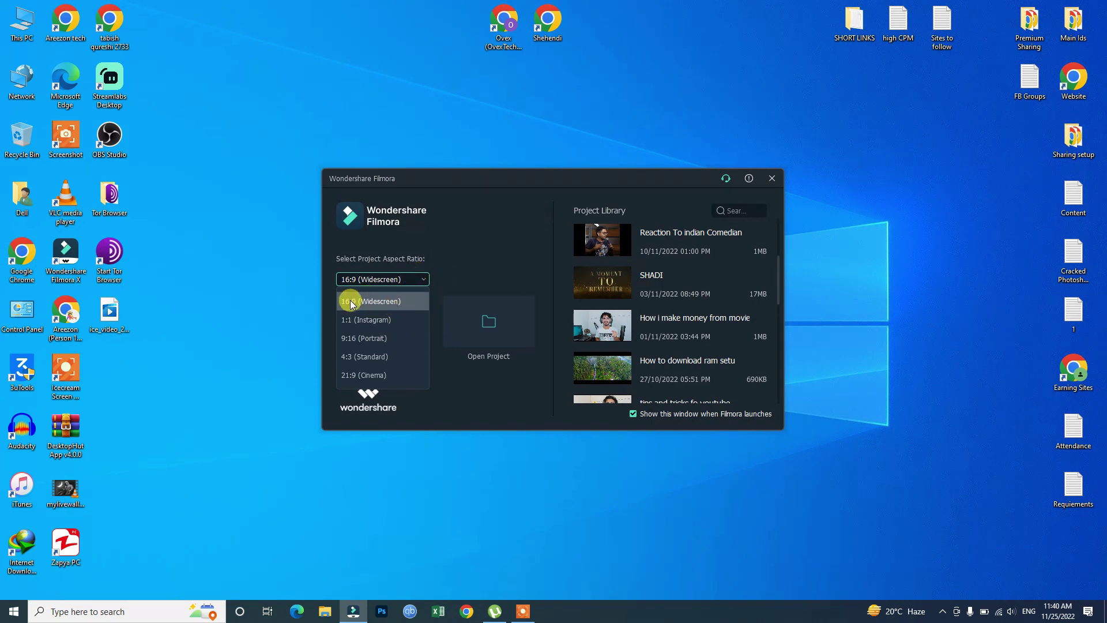
click(477, 274)
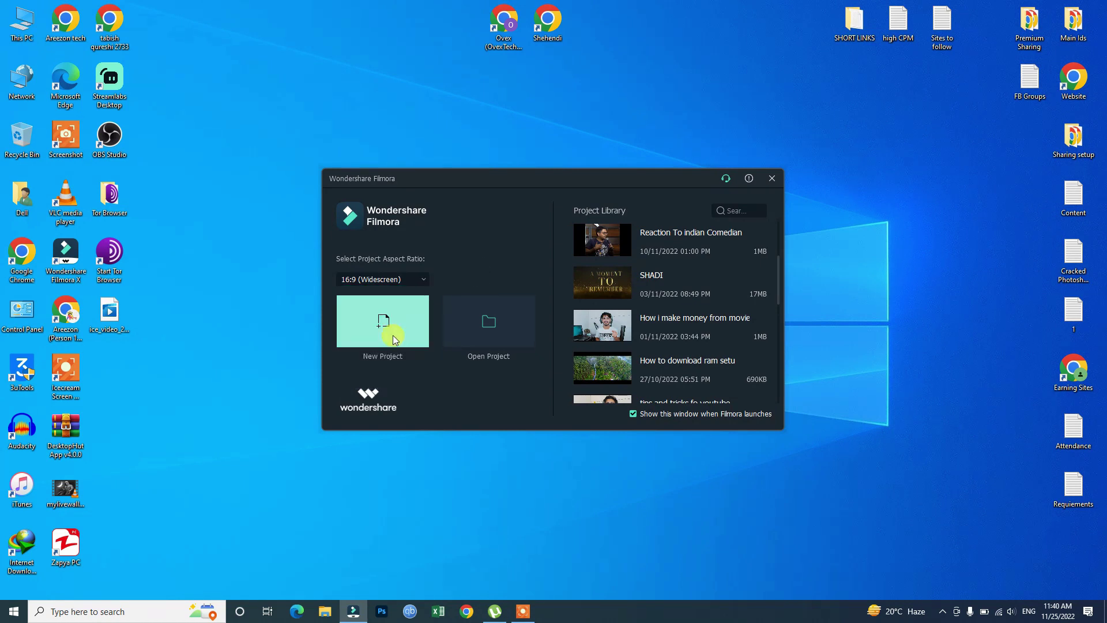
click(481, 311)
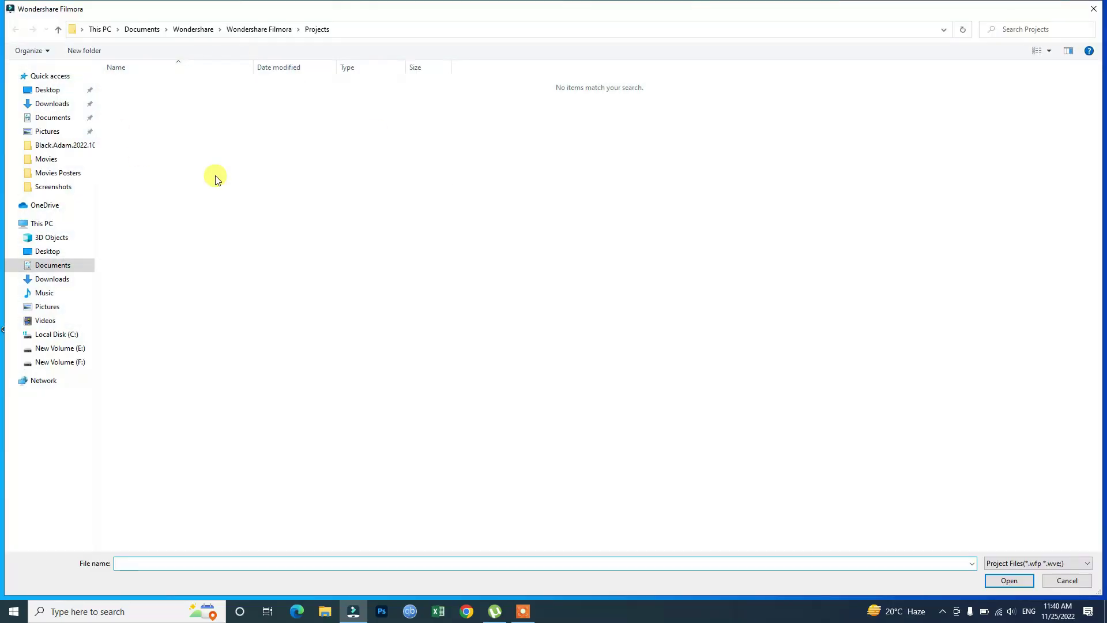
click(1091, 6)
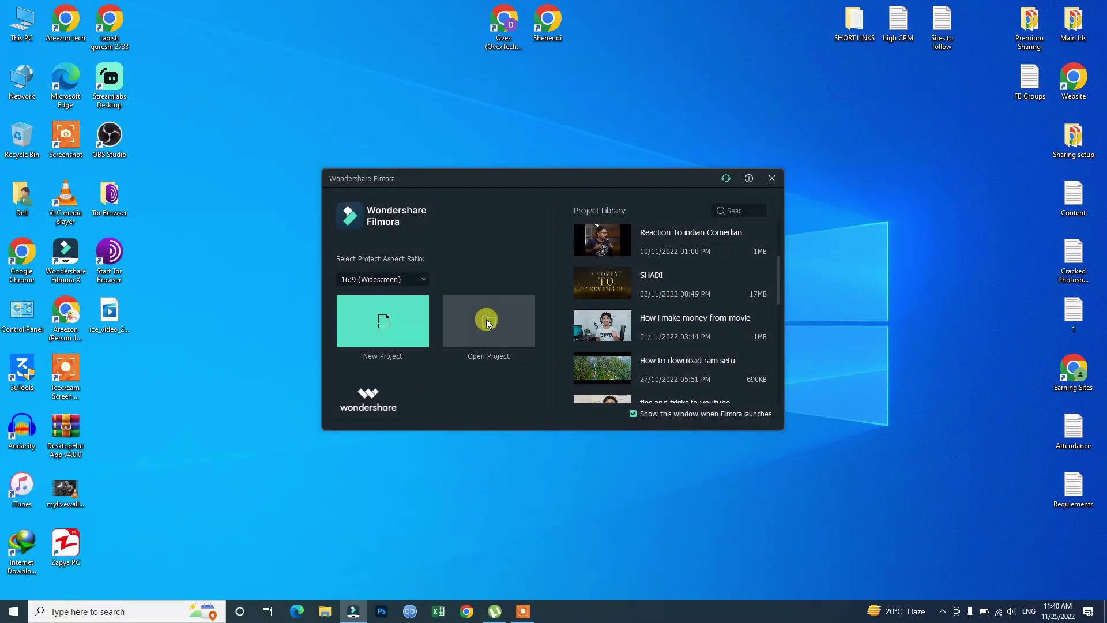
- Examine the older entries at the end of the Project Library and return to the newest ones
scroll(610, 362, down, 5)
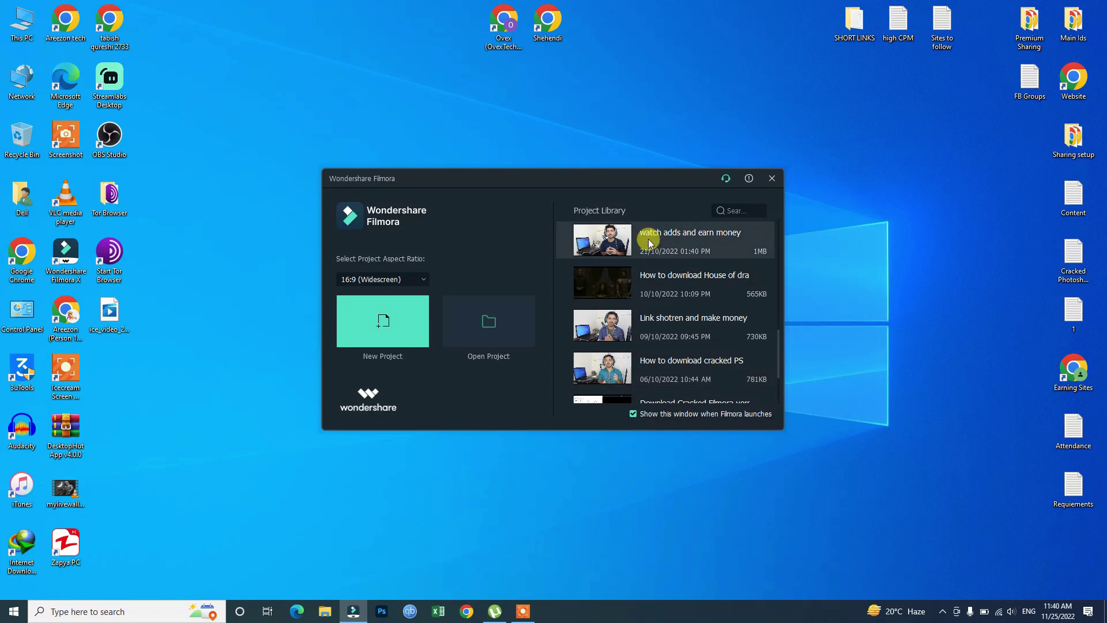
scroll(664, 305, down, 2)
scroll(672, 349, up, 3)
scroll(674, 369, up, 6)
scroll(663, 358, down, 6)
scroll(672, 376, down, 3)
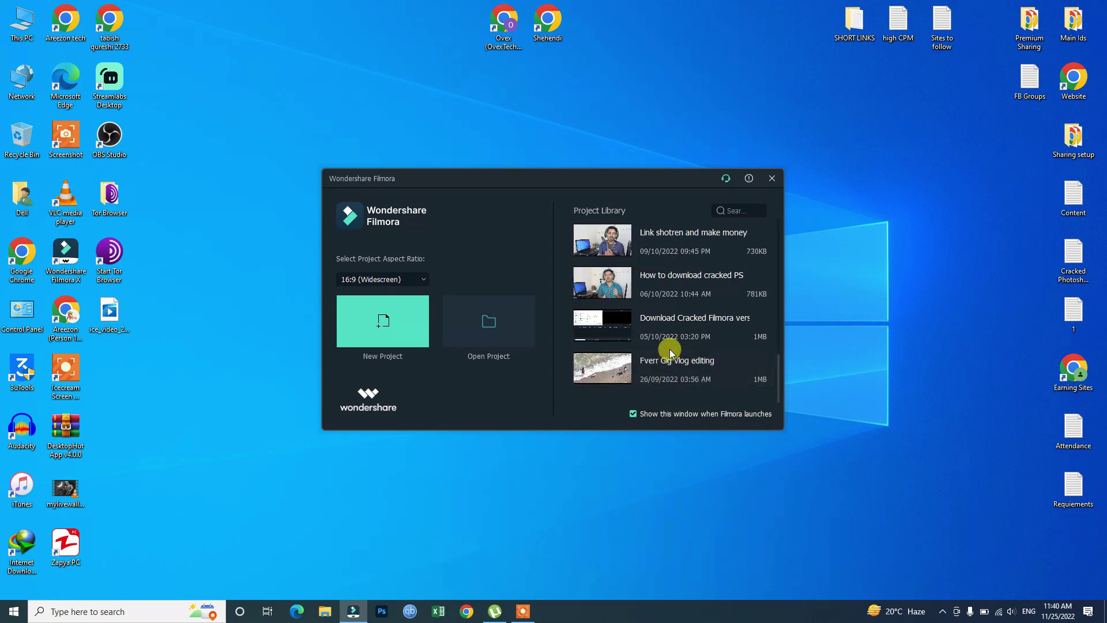
scroll(672, 297, up, 5)
scroll(672, 296, down, 5)
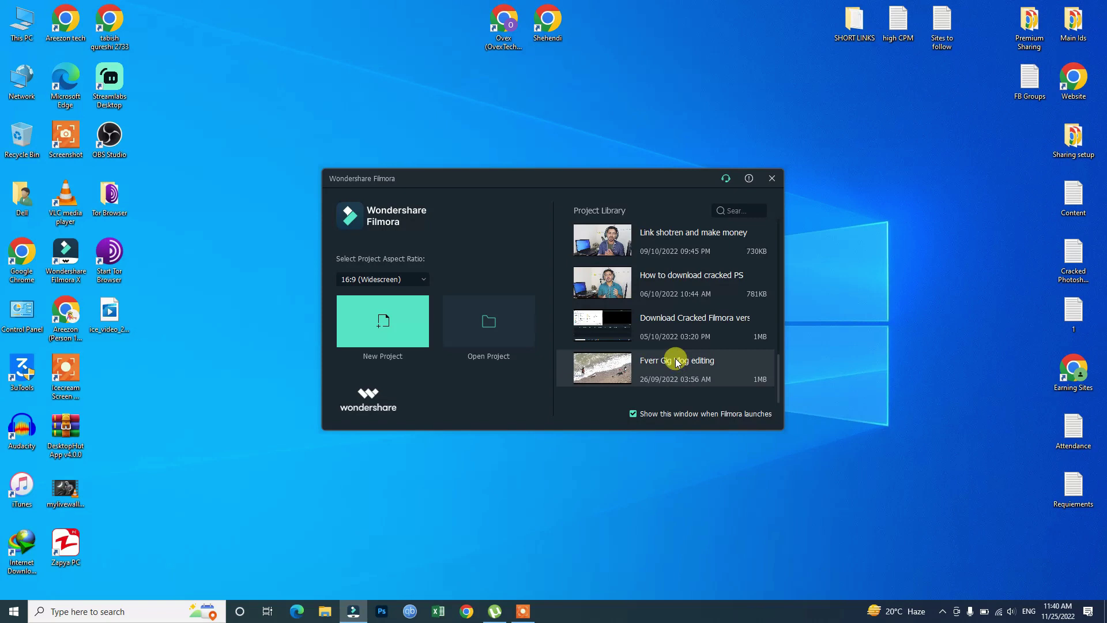
scroll(638, 346, up, 5)
scroll(639, 339, down, 5)
scroll(600, 321, up, 2)
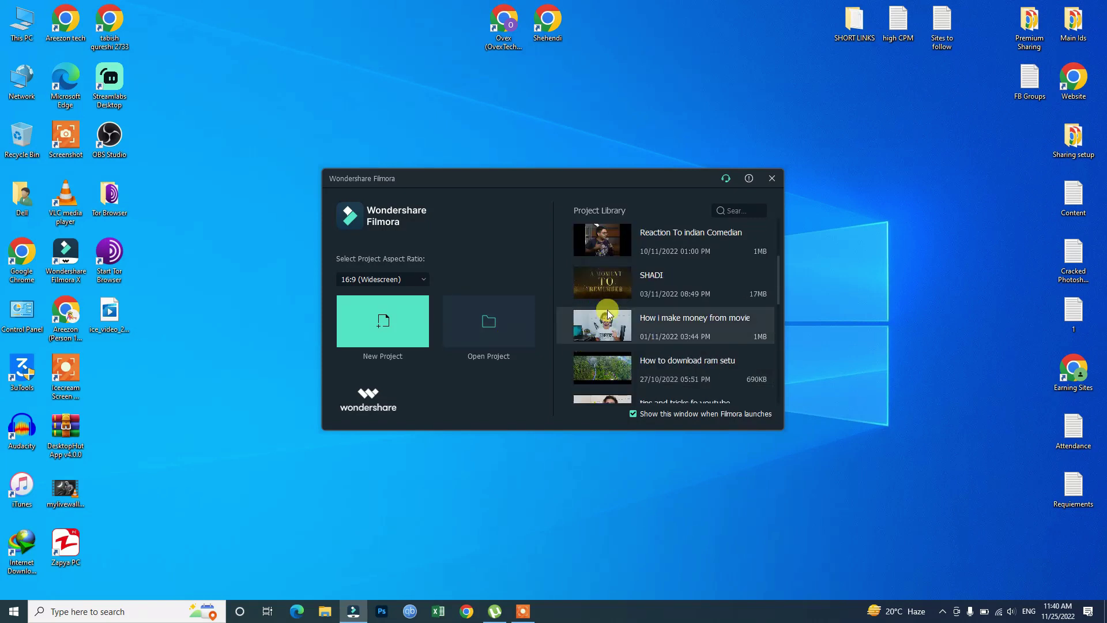
scroll(605, 312, up, 3)
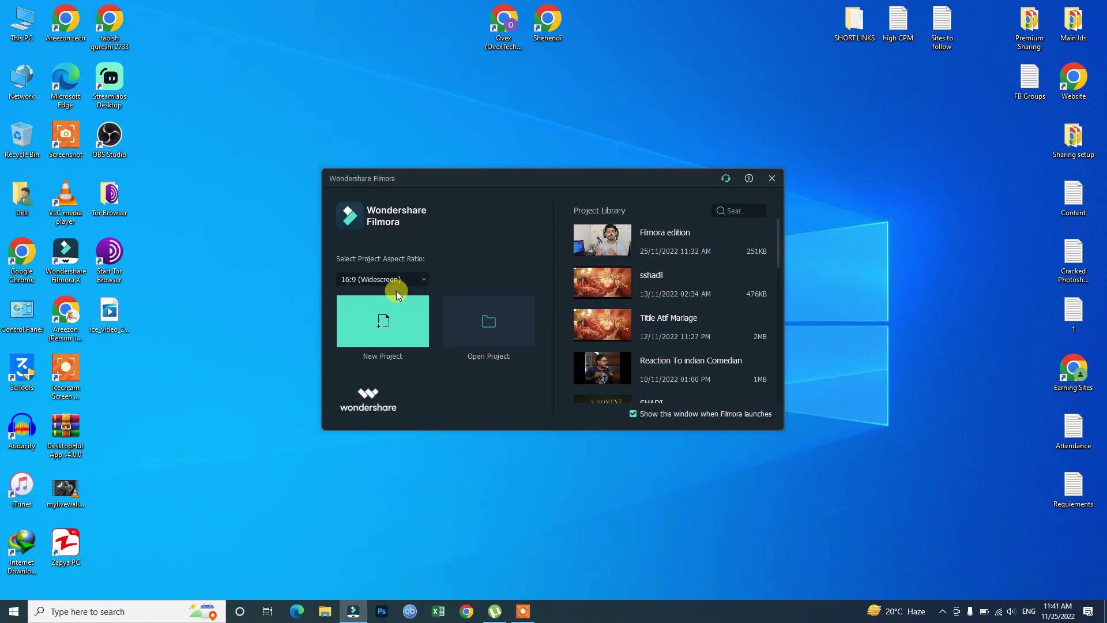
- Create a new project with the 16:9 (Widescreen) aspect ratio and dismiss the Message Center
click(409, 322)
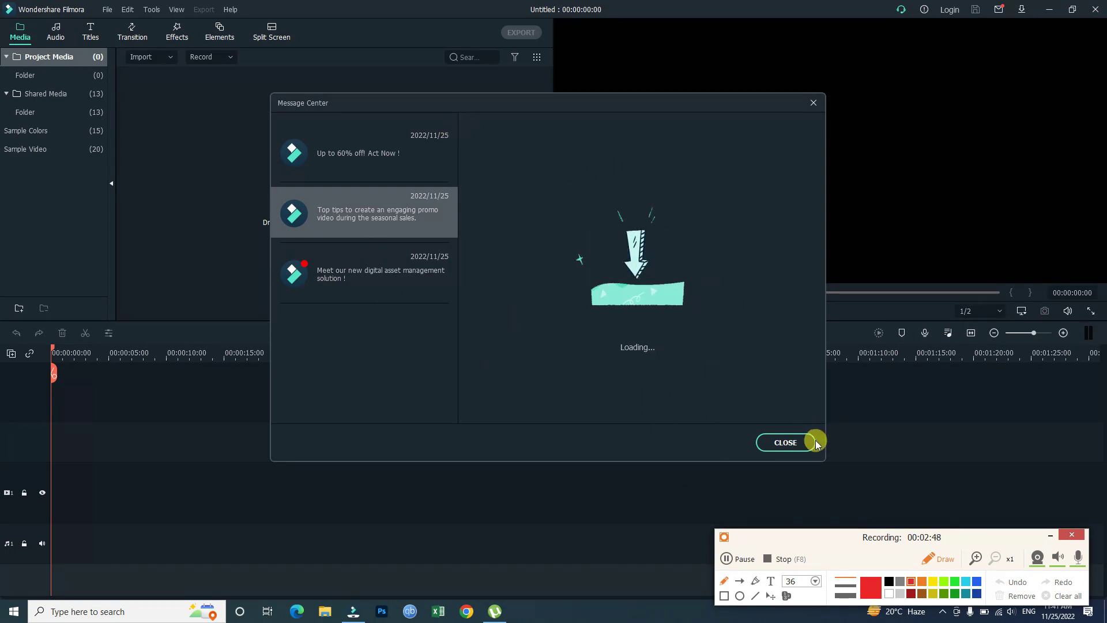
click(1050, 536)
click(773, 439)
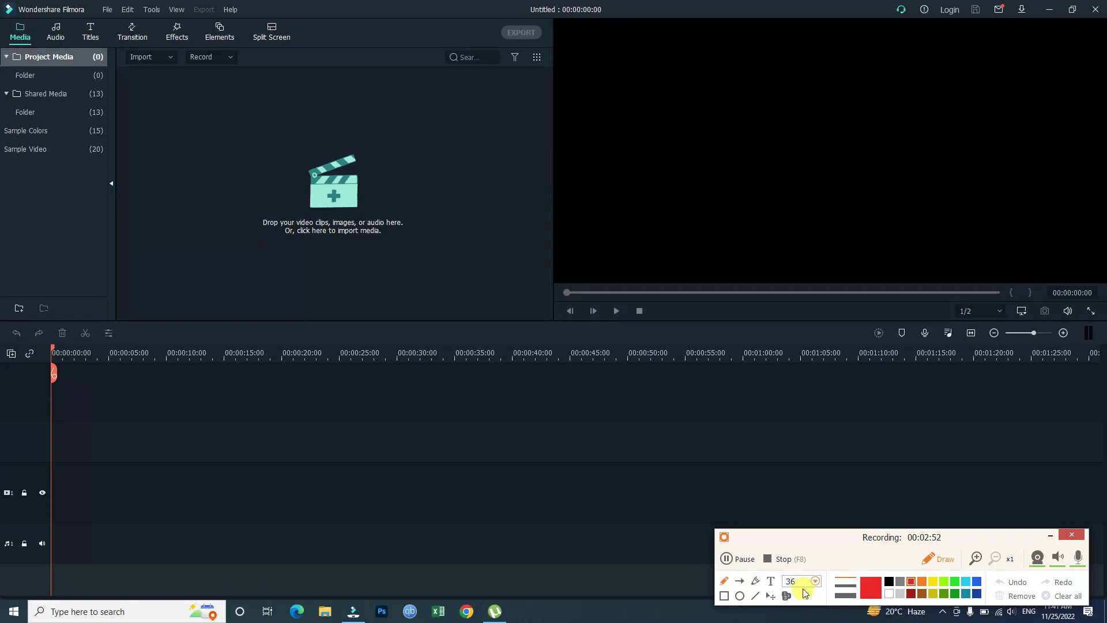
- Outline the media area, preview, timeline and folder list with red annotation rectangles, and remove the outlines again
click(724, 595)
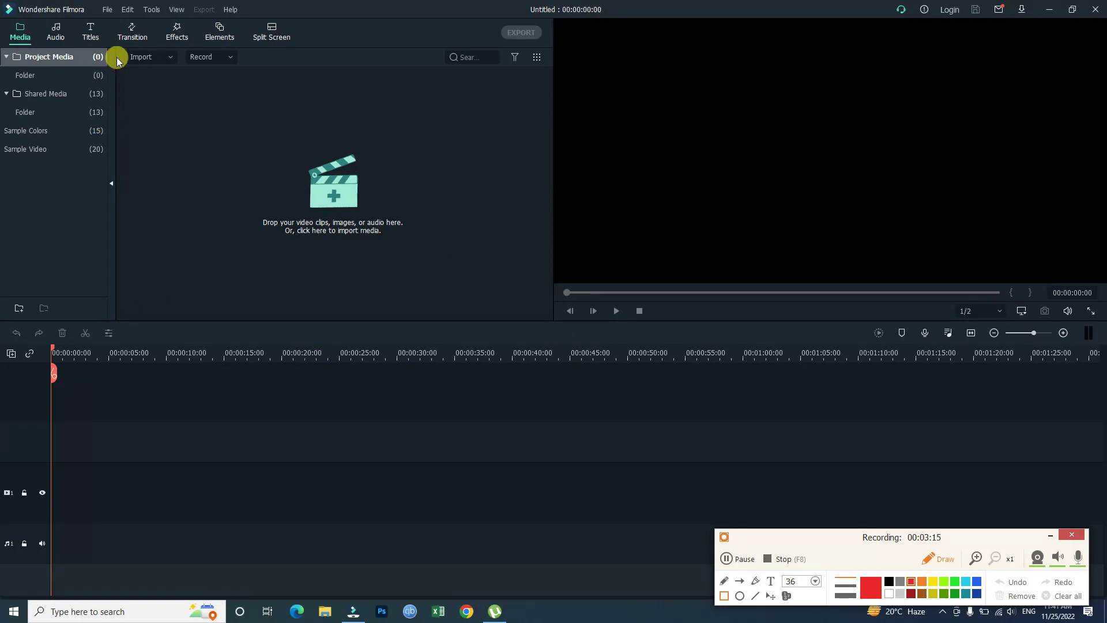
mouse_move(111, 46)
mouse_down()
mouse_move(203, 81)
mouse_move(543, 298)
mouse_move(549, 320)
mouse_up()
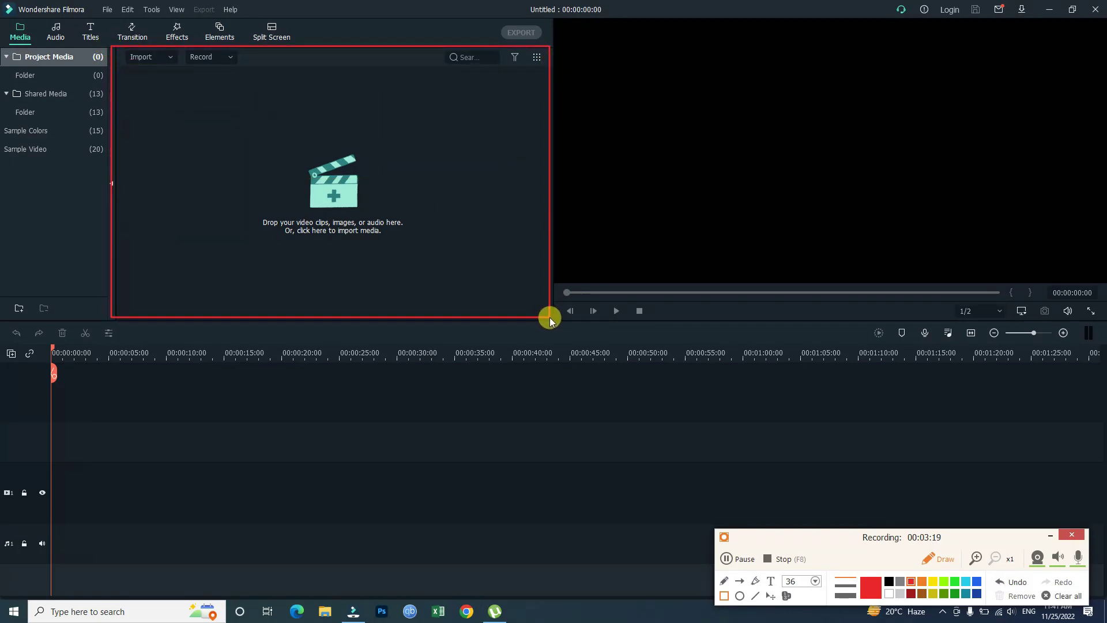
mouse_move(552, 20)
mouse_down()
mouse_move(1057, 271)
mouse_move(1101, 327)
mouse_up()
mouse_move(50, 350)
mouse_down()
mouse_move(638, 423)
mouse_move(1104, 596)
mouse_move(1099, 585)
mouse_up()
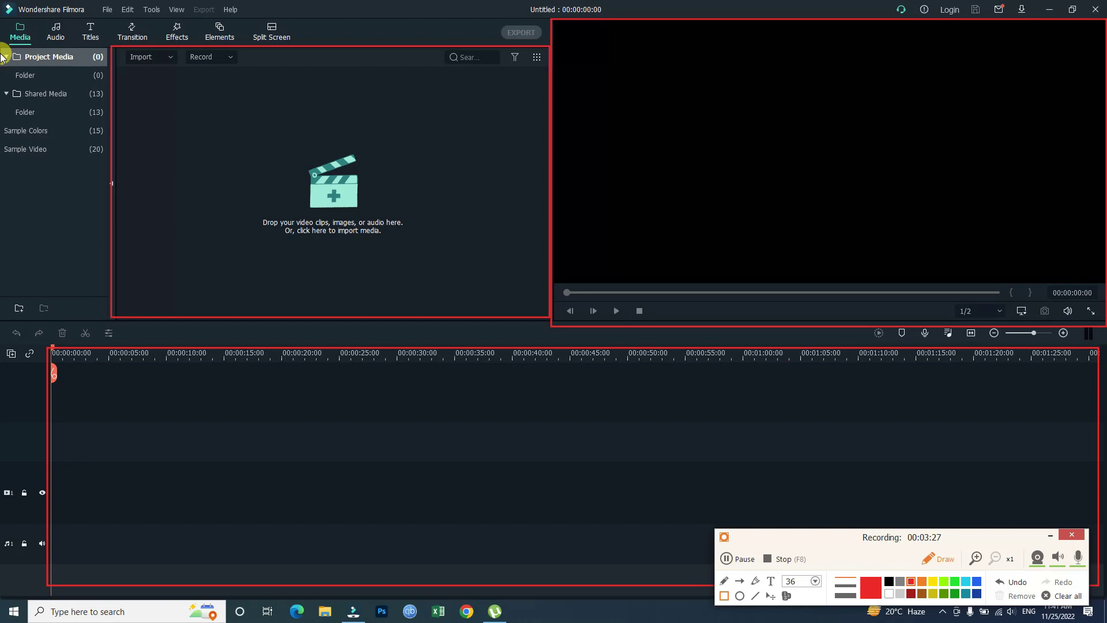
mouse_move(36, 65)
mouse_down()
mouse_move(88, 210)
mouse_move(105, 320)
mouse_up()
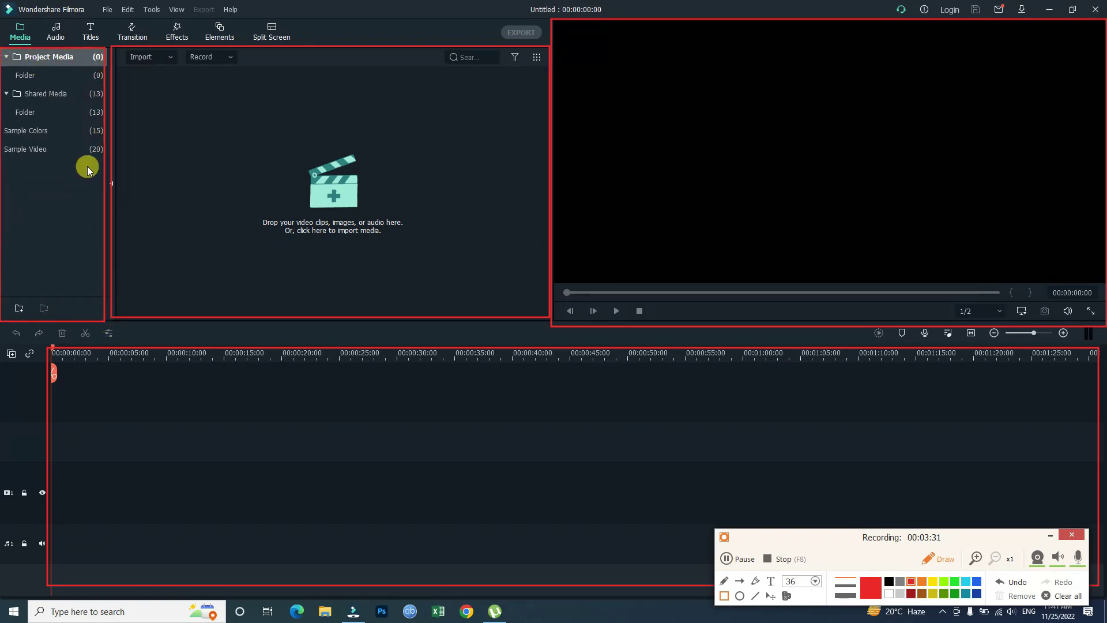
key(ctrl+z)
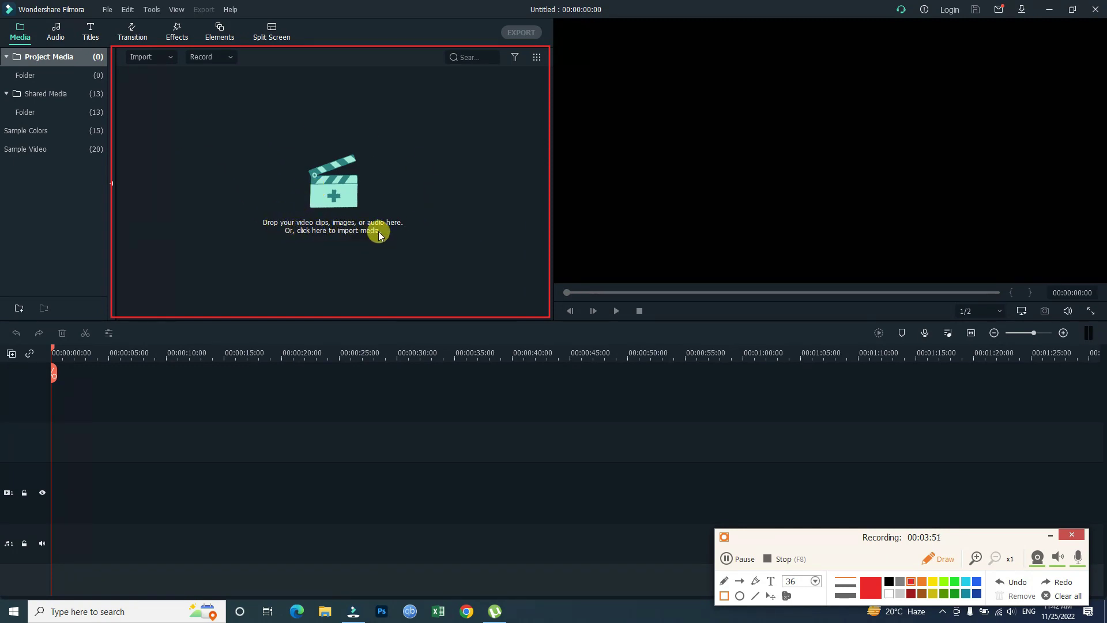
key(ctrl+z)
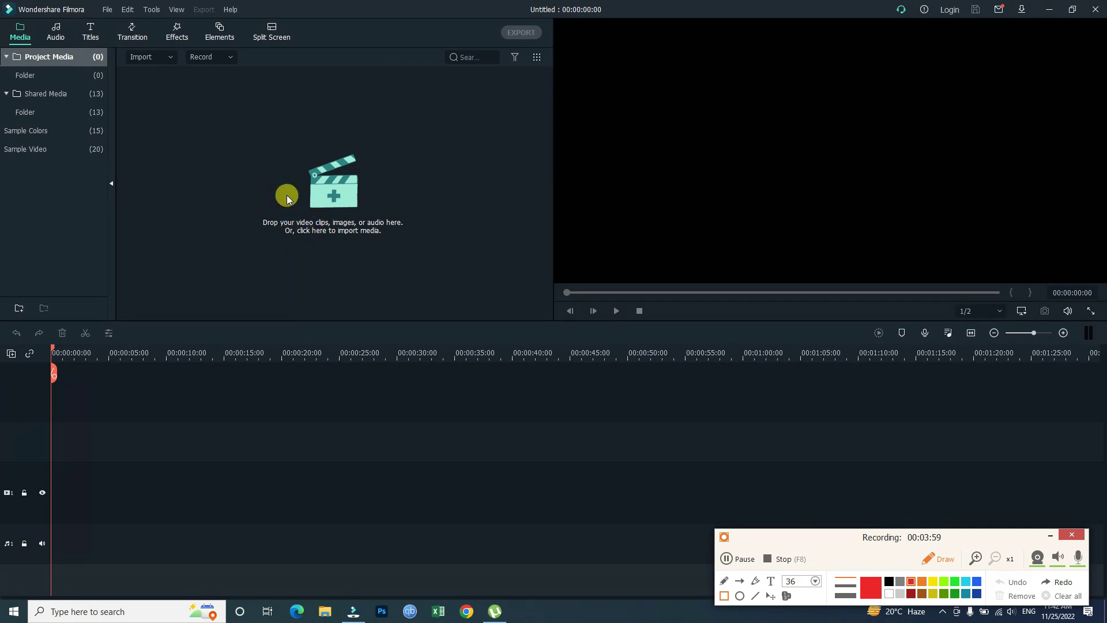
click(1050, 535)
- Import the channels4_profile image from the Youtube folder and the x1080 poster image from File Explorer into the project media
click(374, 179)
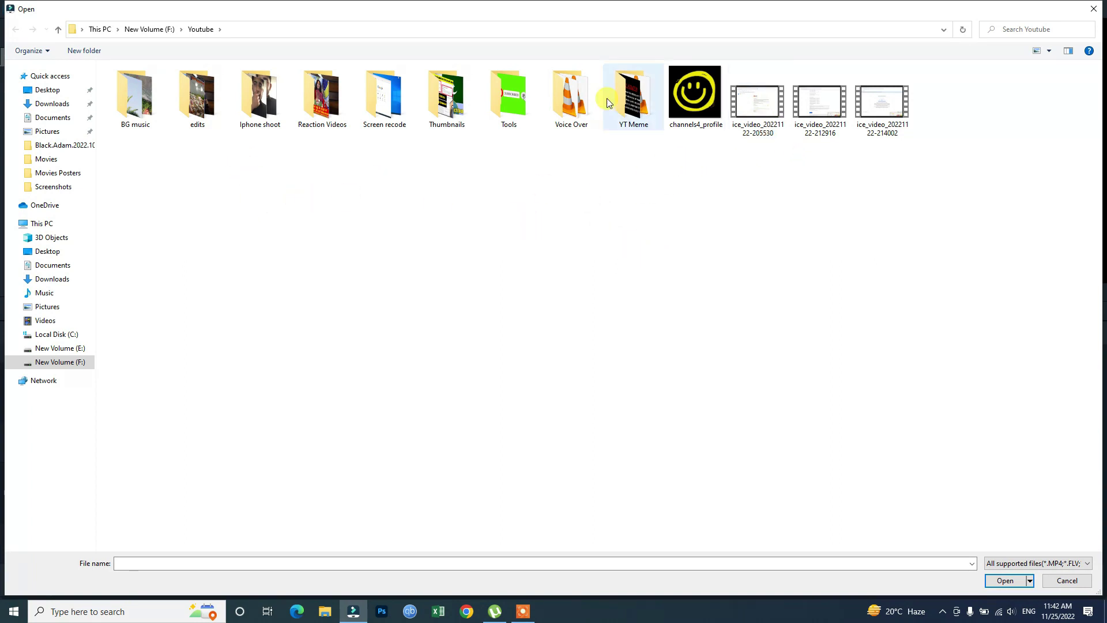
double_click(701, 91)
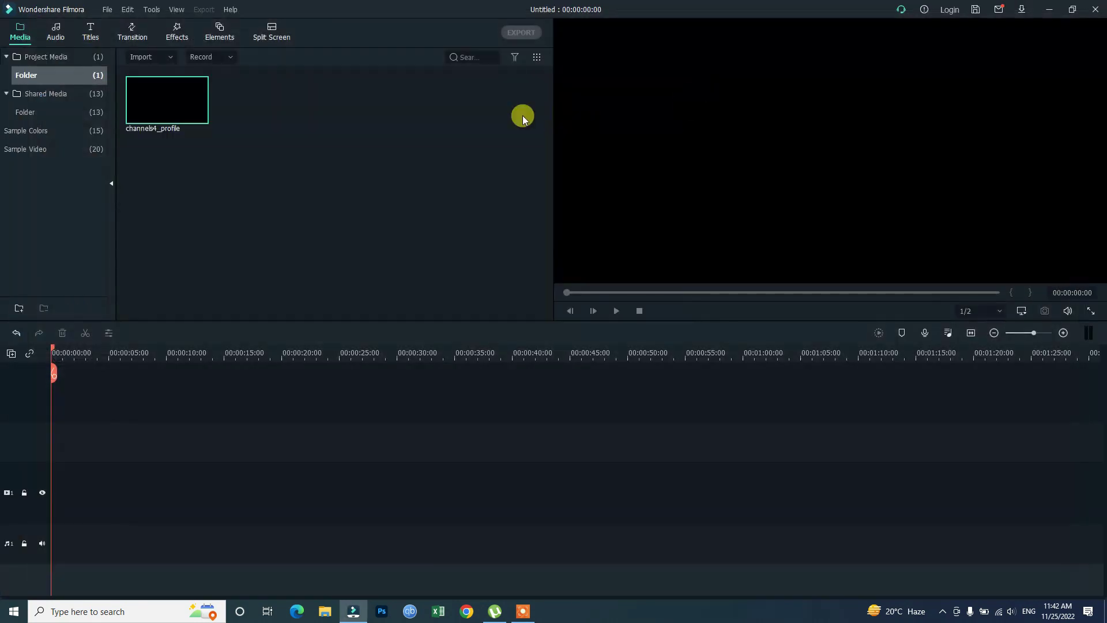
mouse_move(203, 111)
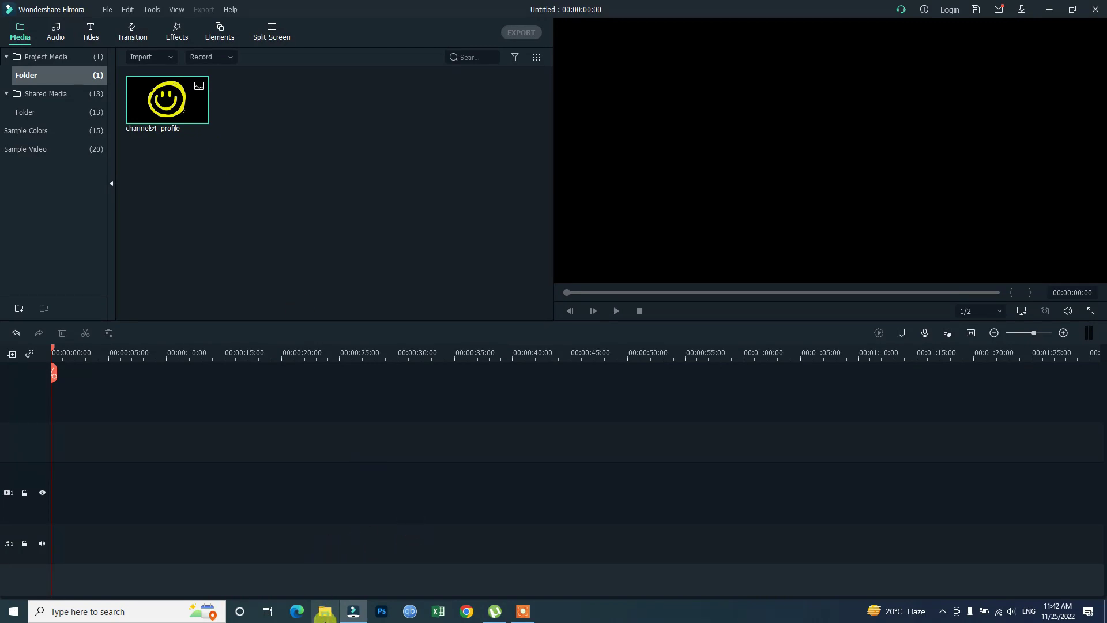
click(324, 614)
drag(784, 238, 483, 550)
drag(450, 539, 327, 155)
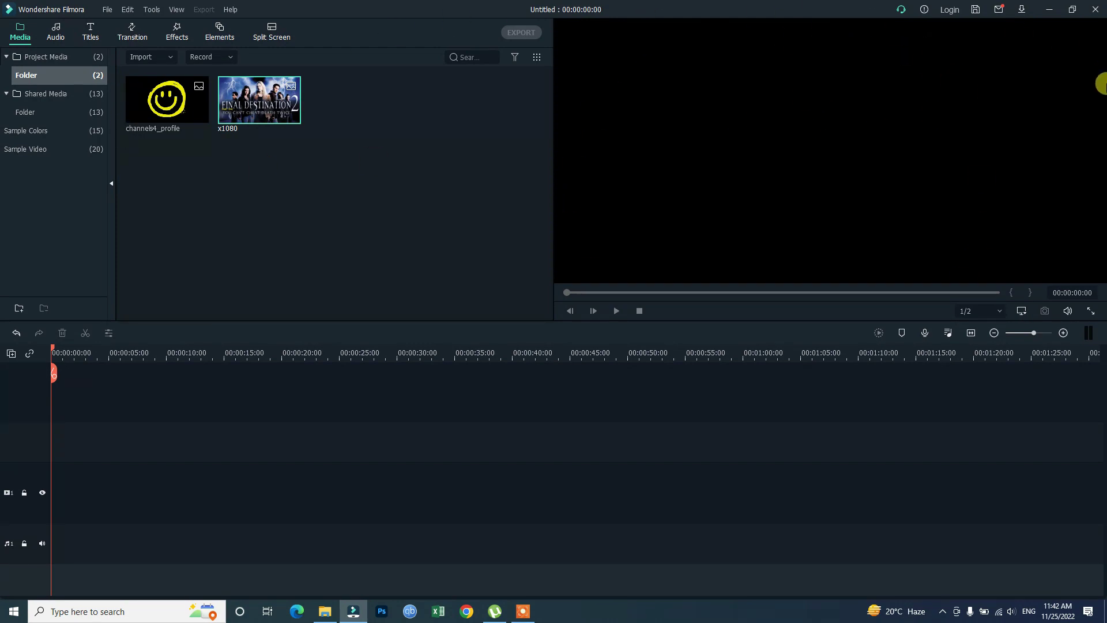
- Mark the video and audio track labels with red rectangles and vertical lines in the timeline, and remove the marks again
mouse_move(148, 127)
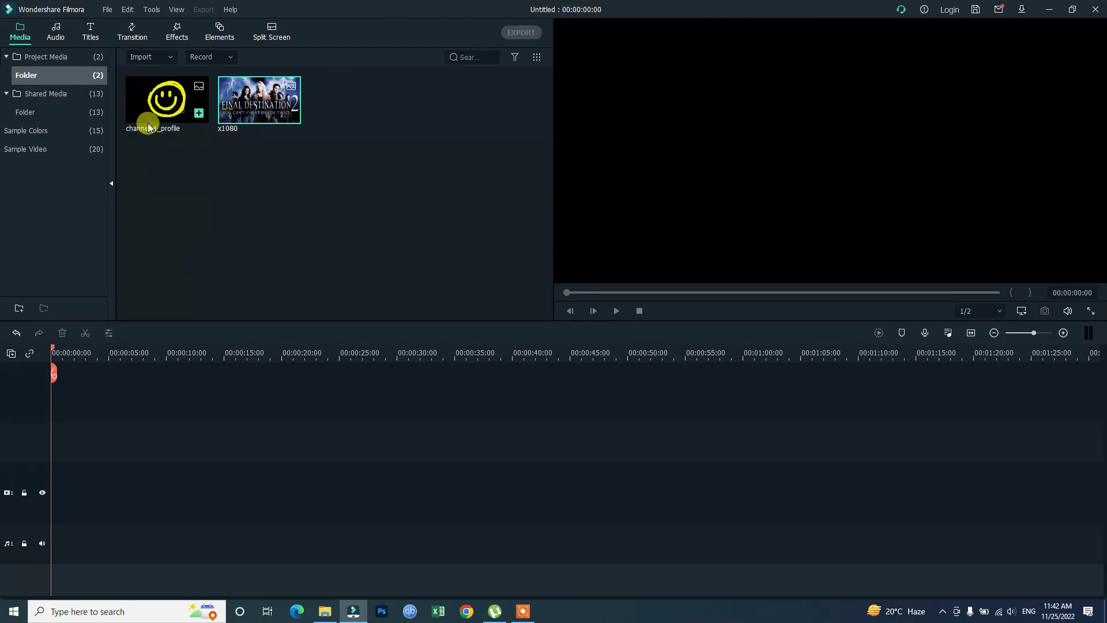
drag(178, 119, 59, 511)
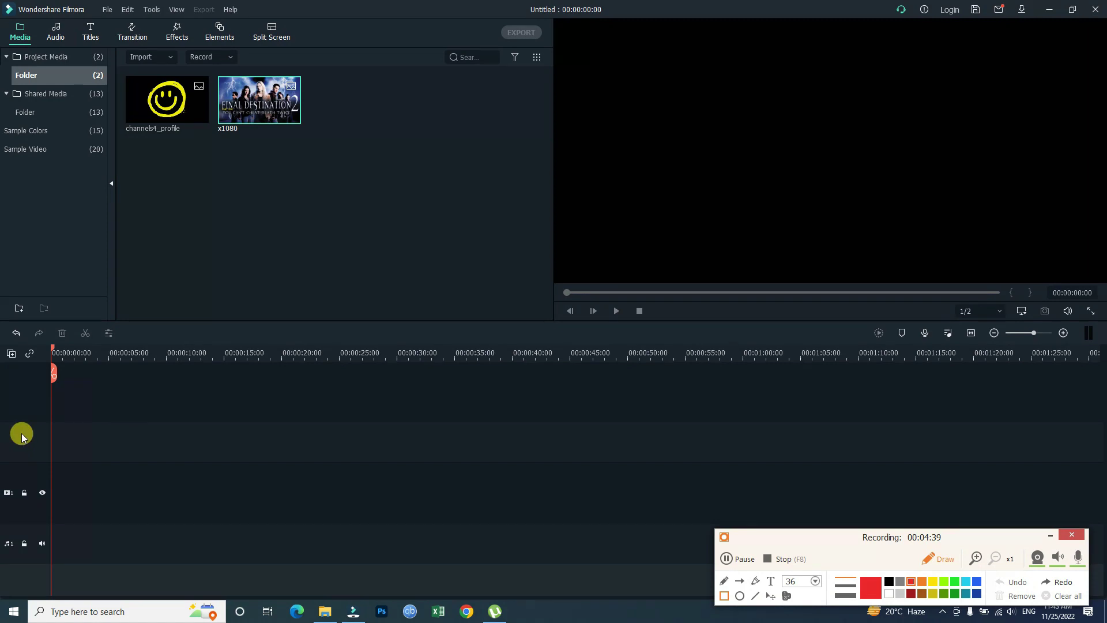
drag(1, 483, 13, 499)
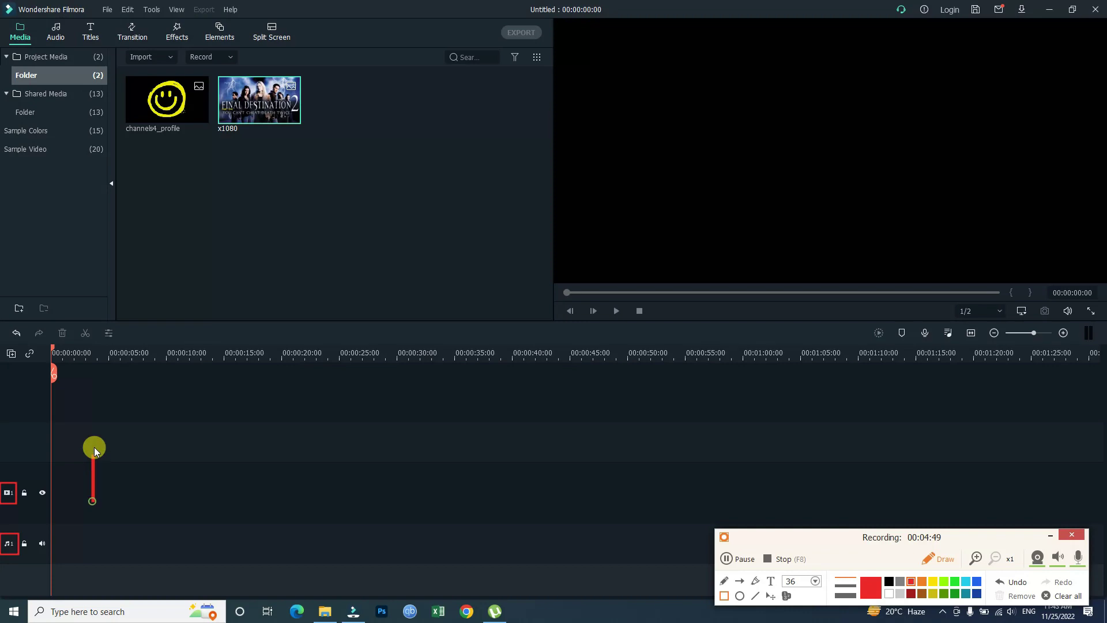
drag(91, 368, 95, 370)
drag(81, 536, 83, 615)
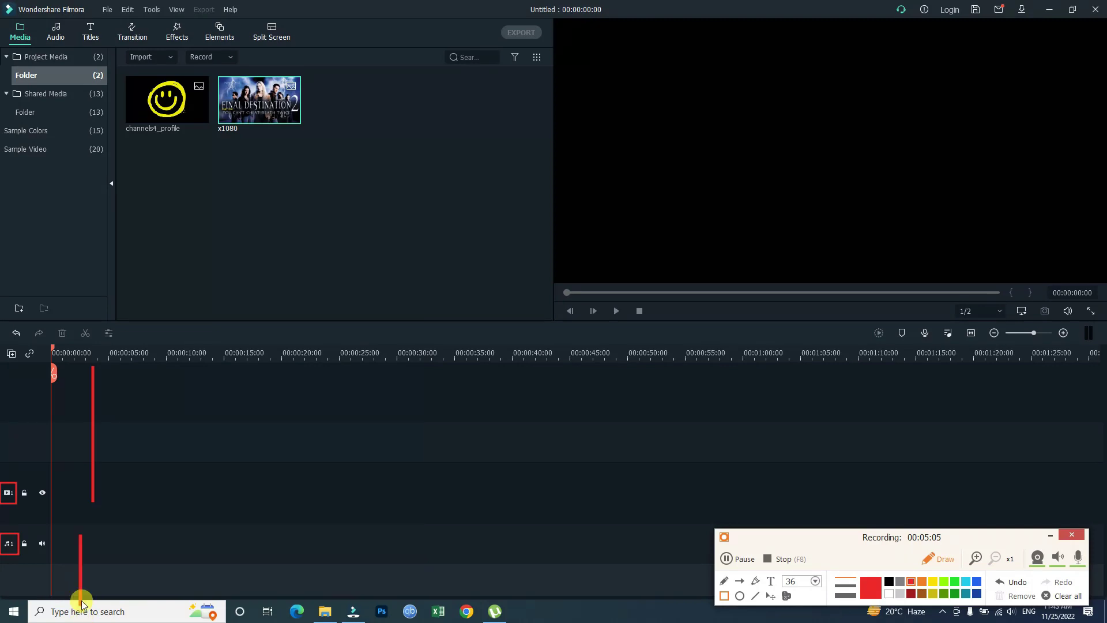
key(ctrl+z)
key(ctrl+z)
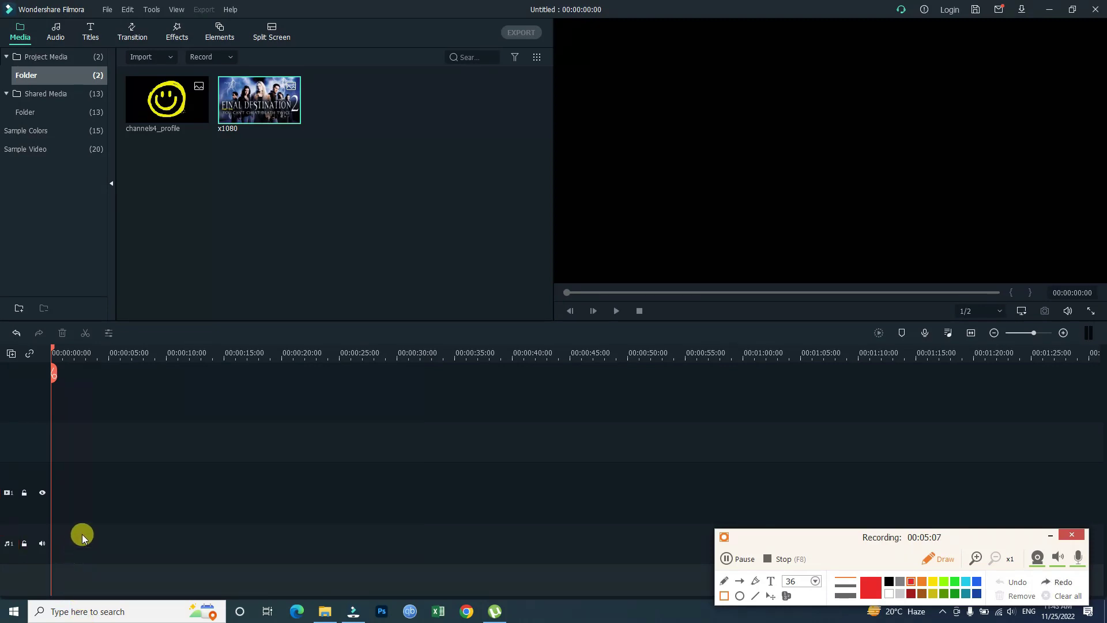
click(1050, 536)
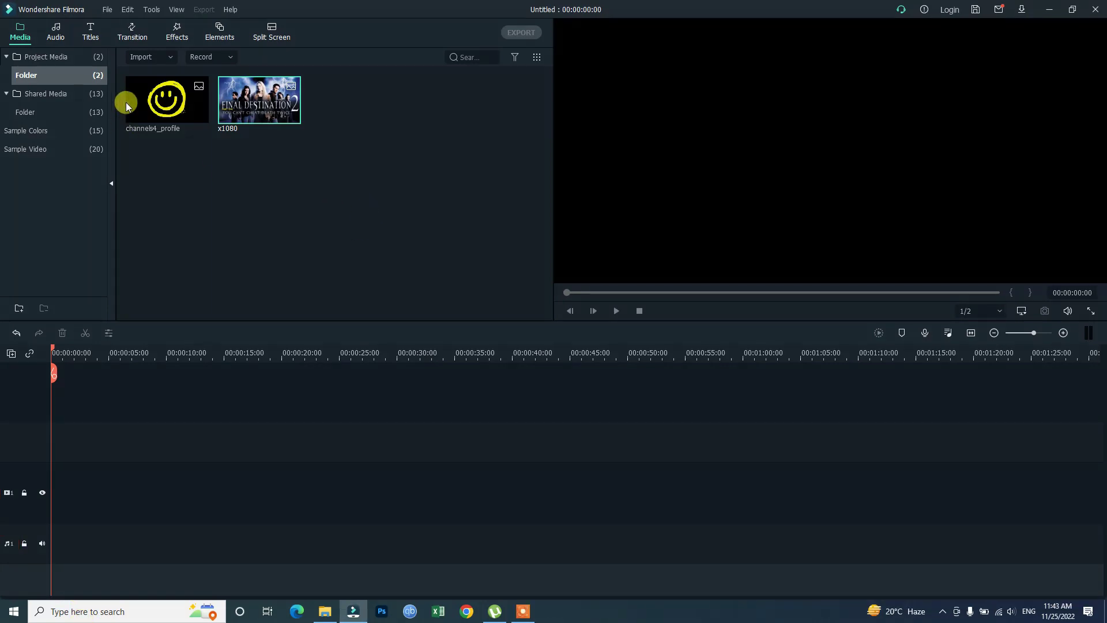
- Place channels4_profile at the start of video track 1 with x1080 directly after it, and clear the clip selection
drag(171, 110, 26, 552)
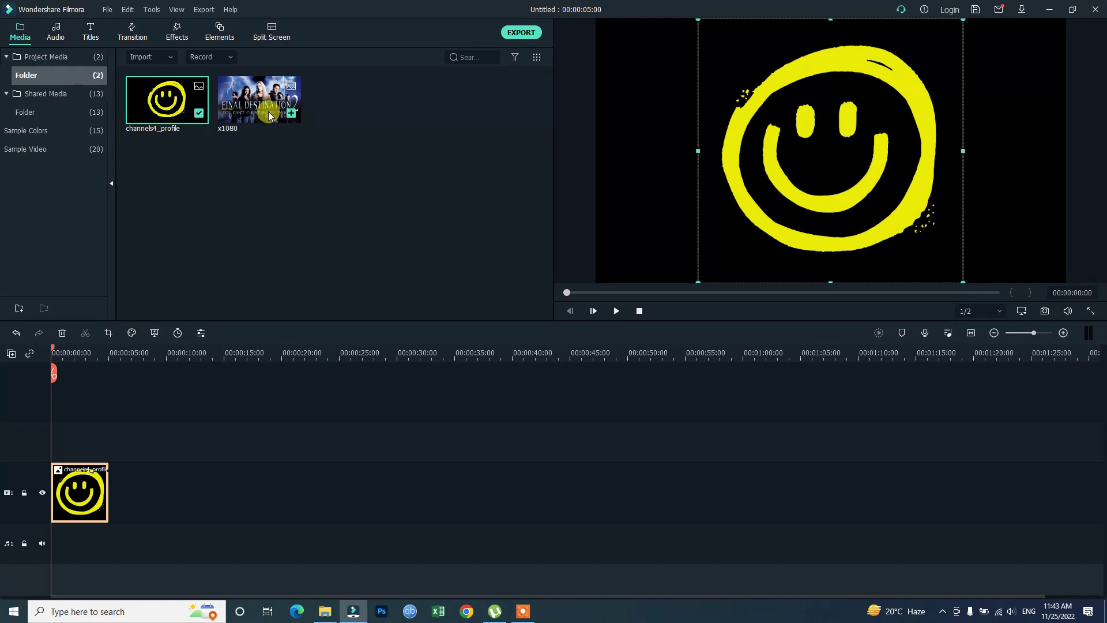
drag(271, 106, 108, 483)
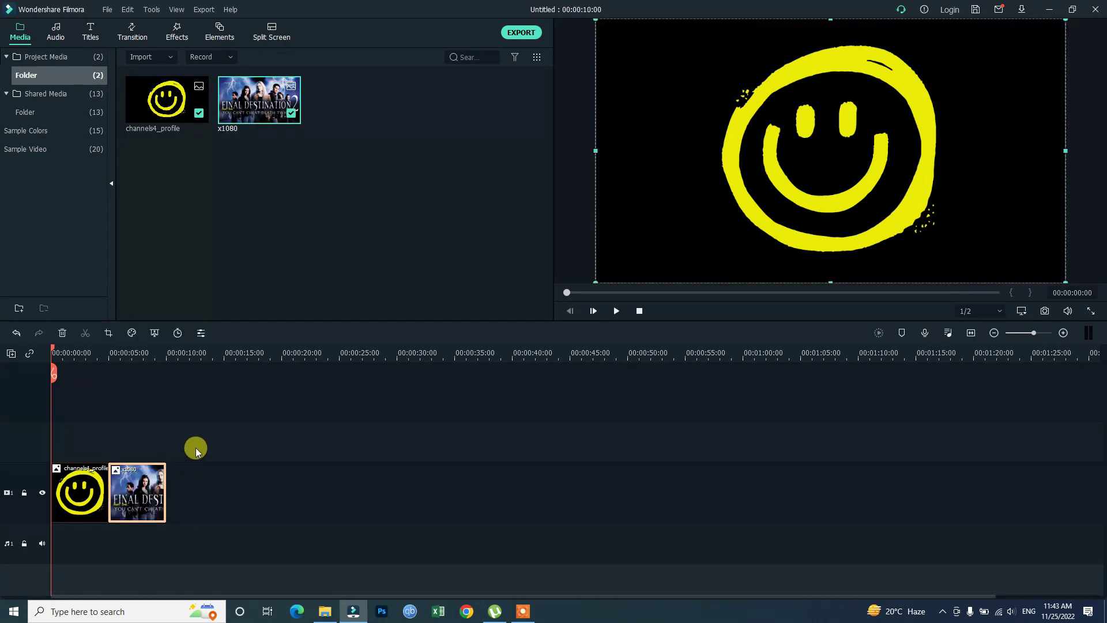
click(270, 427)
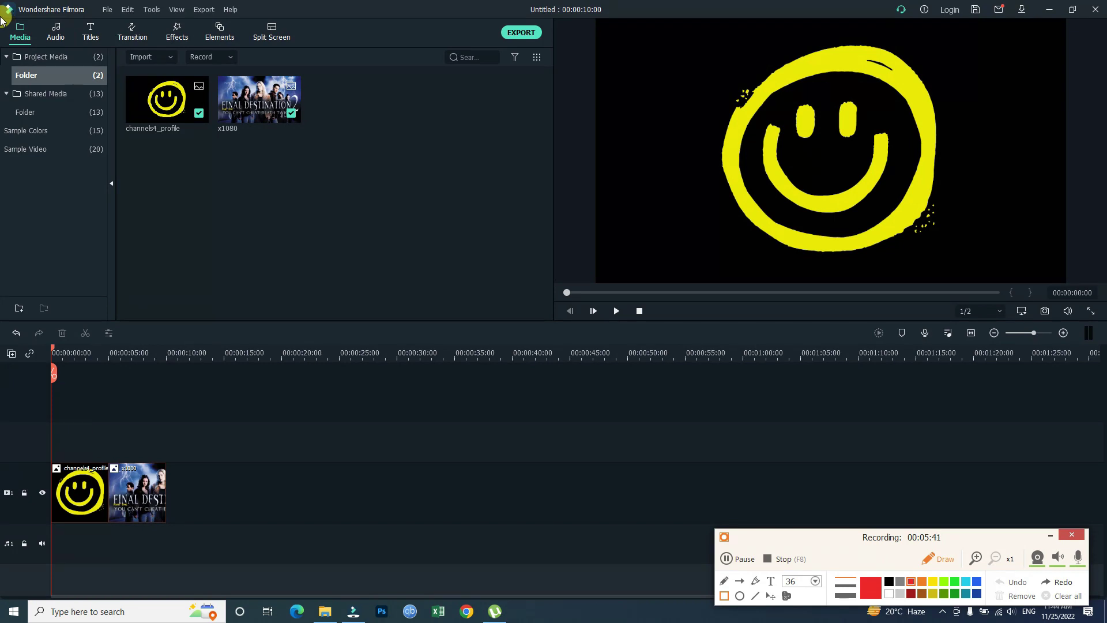
- Outline the Media category and an area of the media library with red annotation rectangles, and remove them again
drag(3, 18, 39, 53)
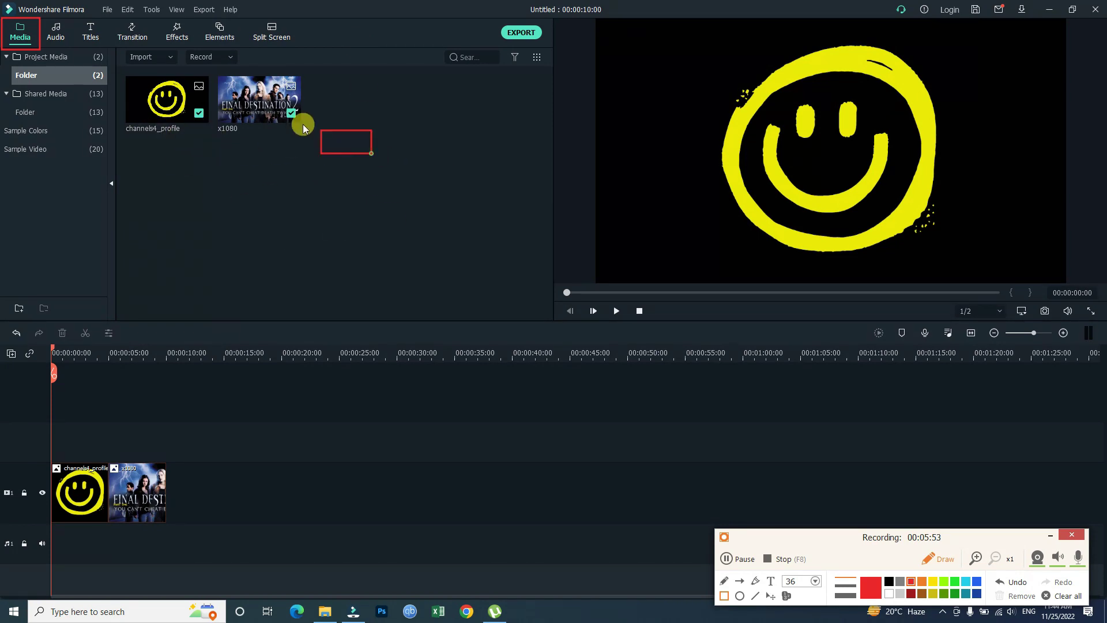
drag(303, 123, 116, 73)
key(ctrl+z)
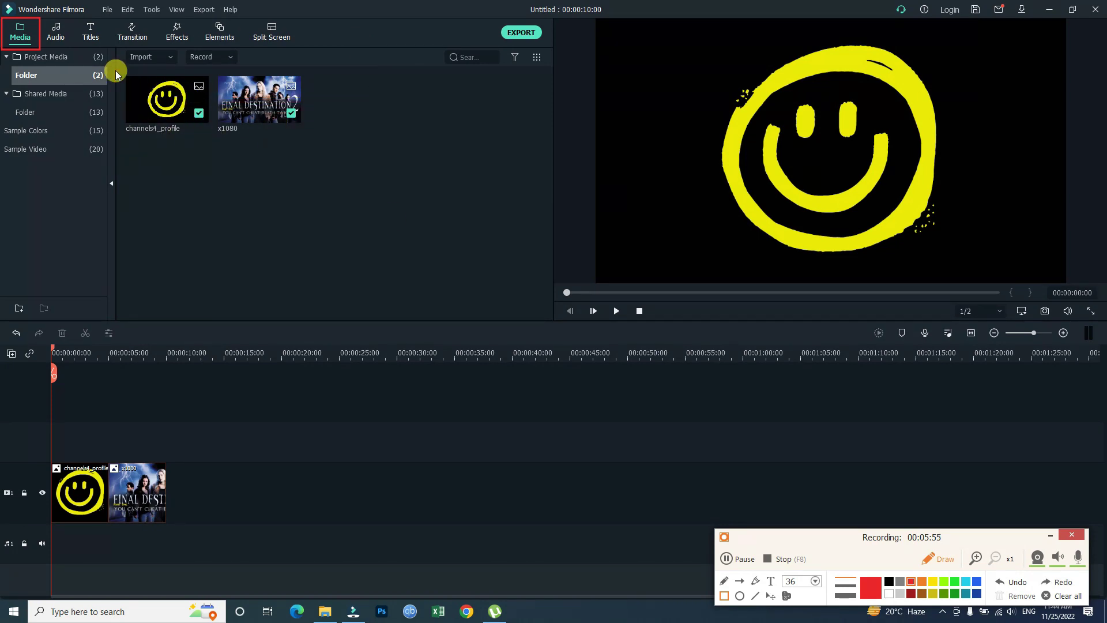
key(ctrl+z)
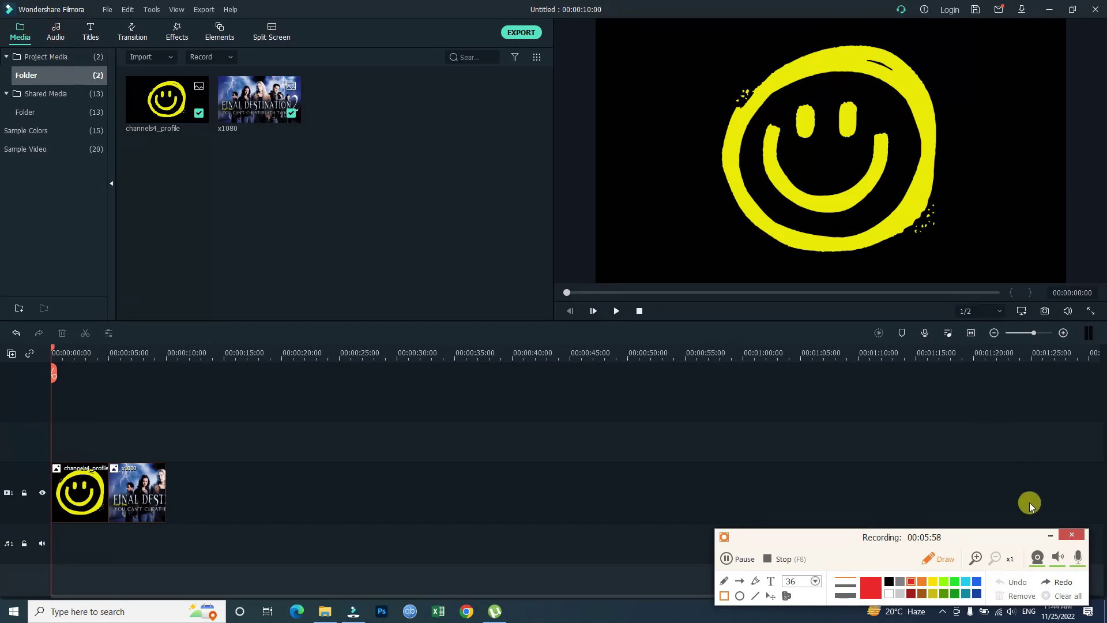
click(1050, 535)
- Open the audio library and look through all the included music and sound effects
click(62, 38)
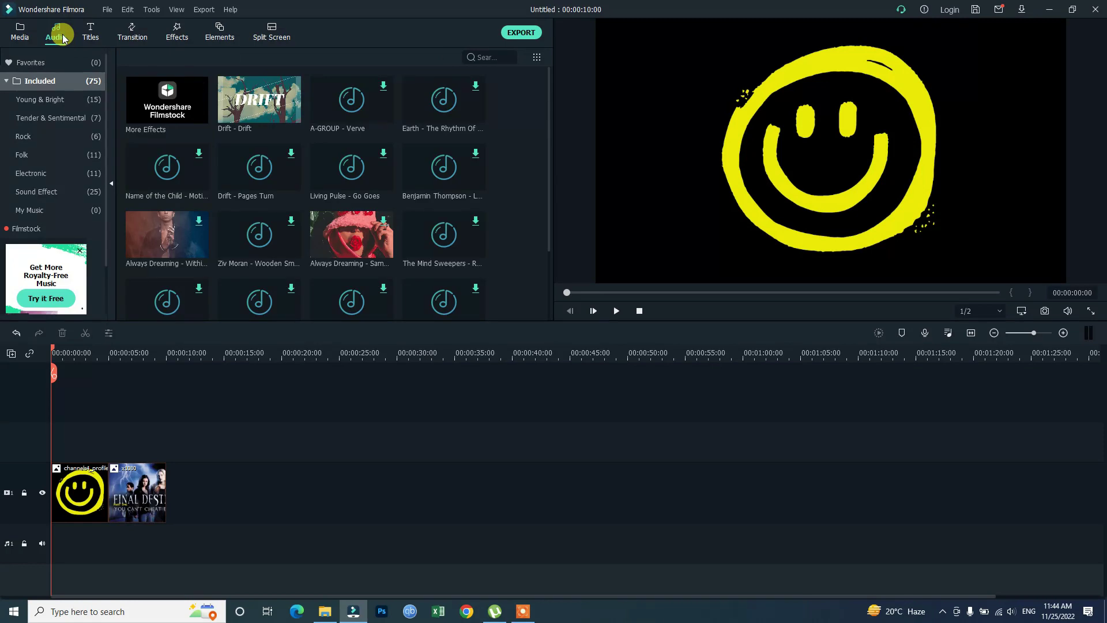
scroll(343, 185, down, 4)
scroll(347, 185, down, 6)
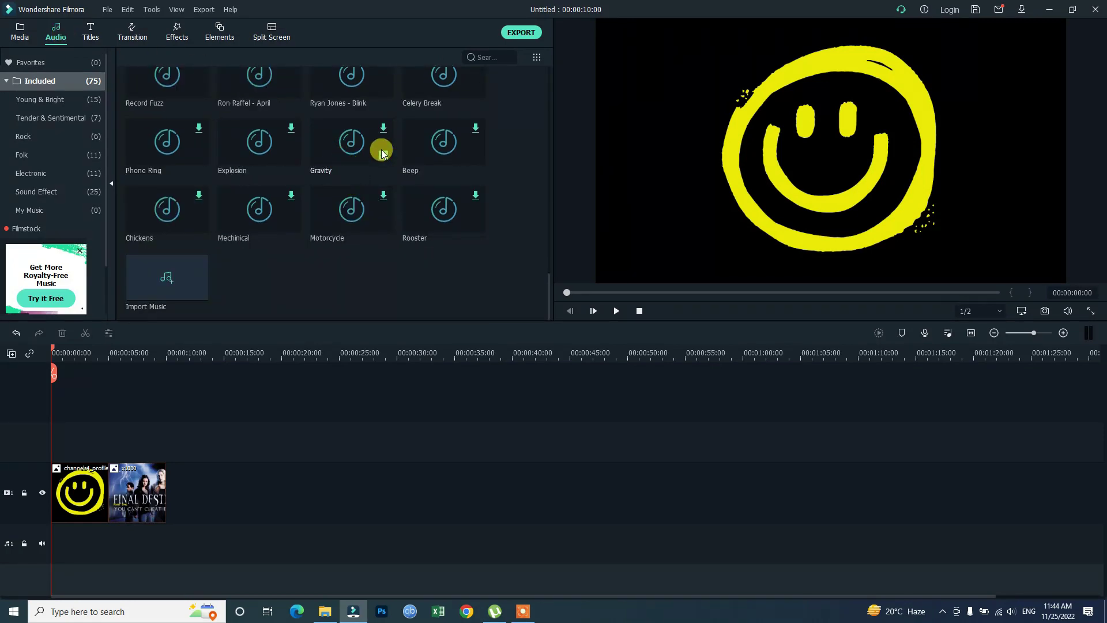
scroll(353, 150, up, 10)
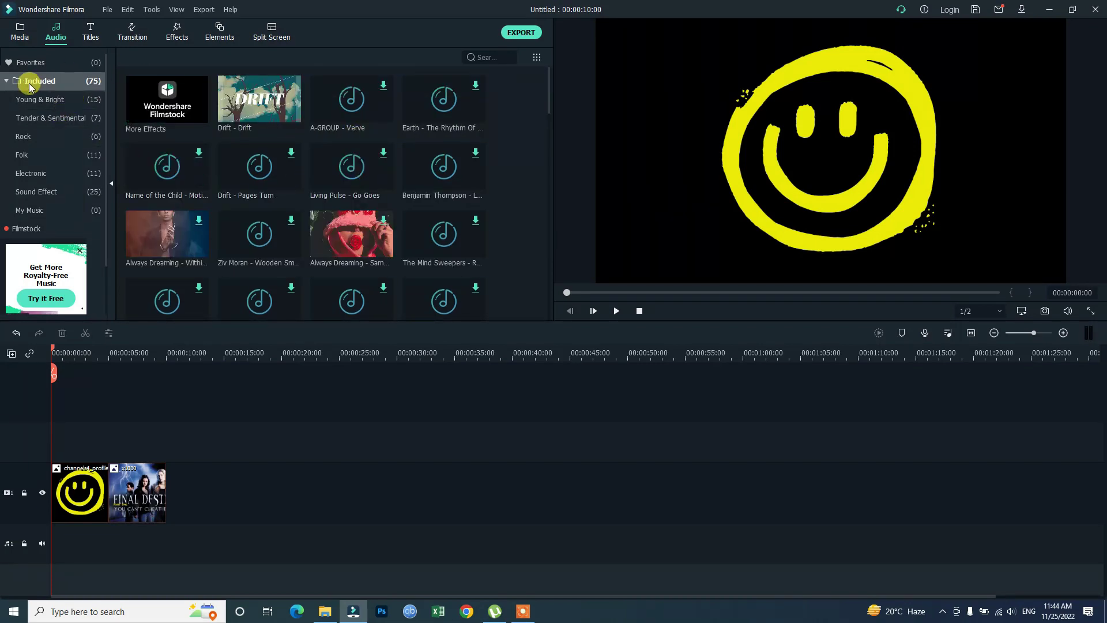
- Outline the audio category list and the Filmstock entry with red annotation rectangles, and close the annotation tool
drag(3, 81, 97, 240)
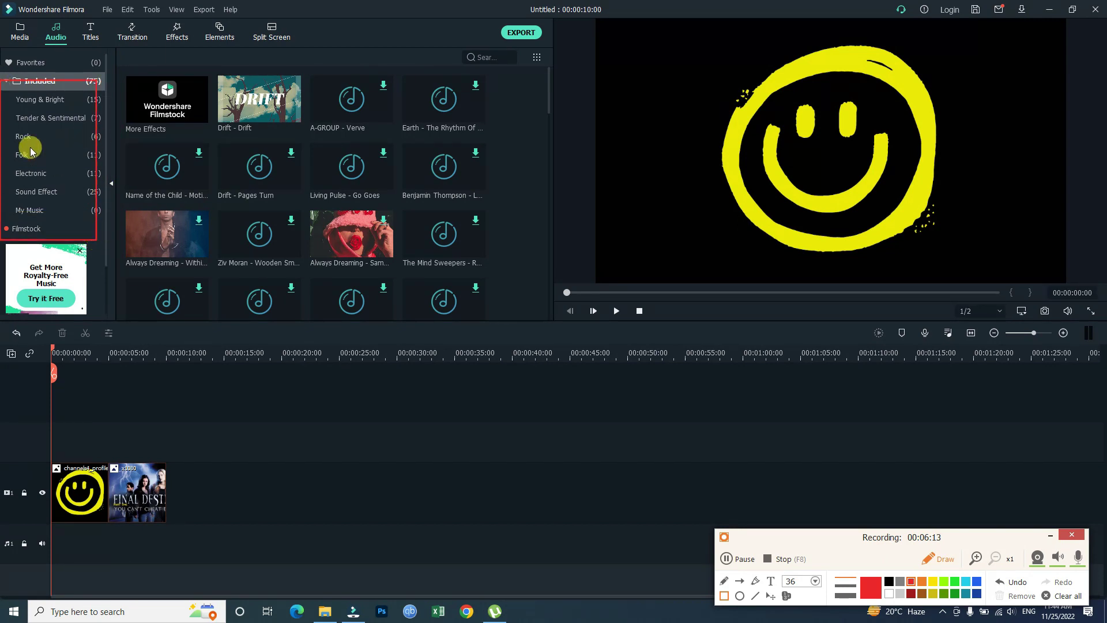
drag(72, 168, 73, 192)
key(ctrl+z)
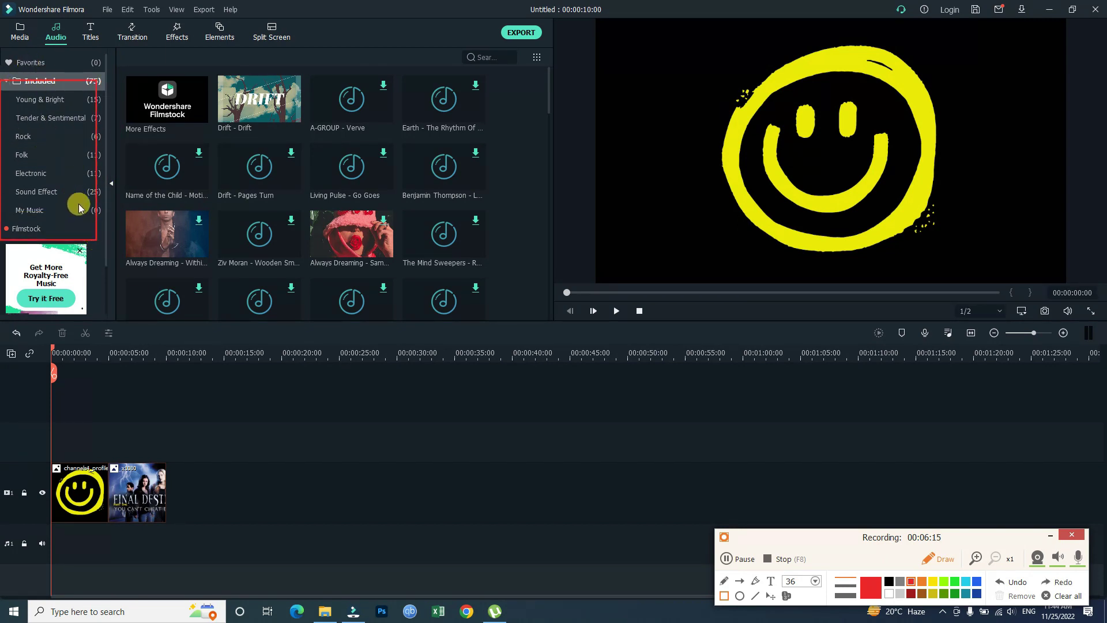
drag(3, 219, 50, 239)
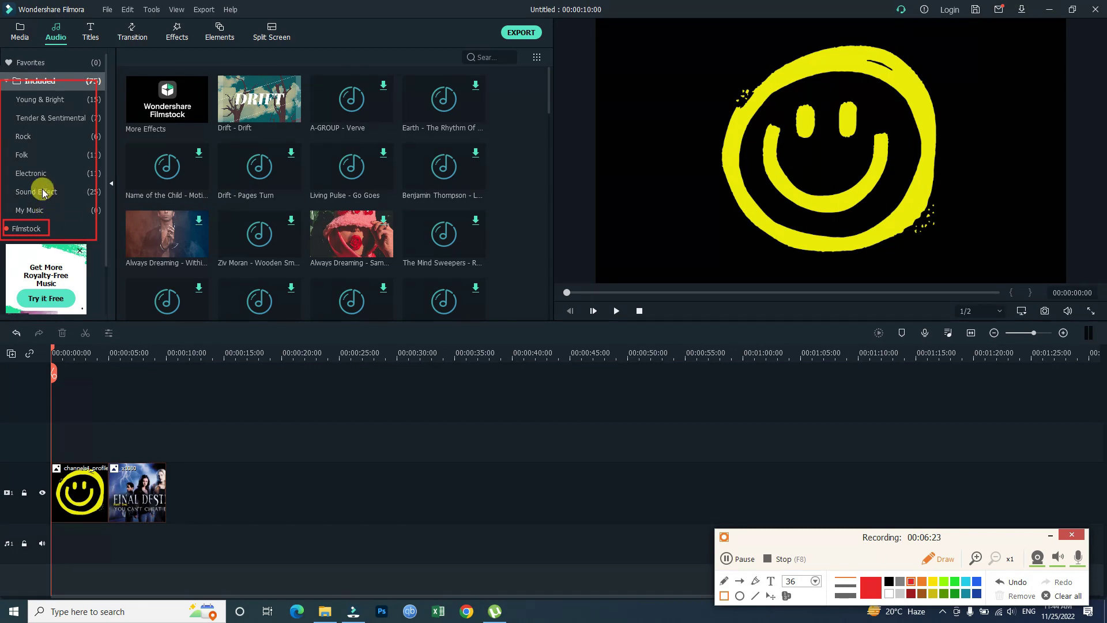
click(1050, 536)
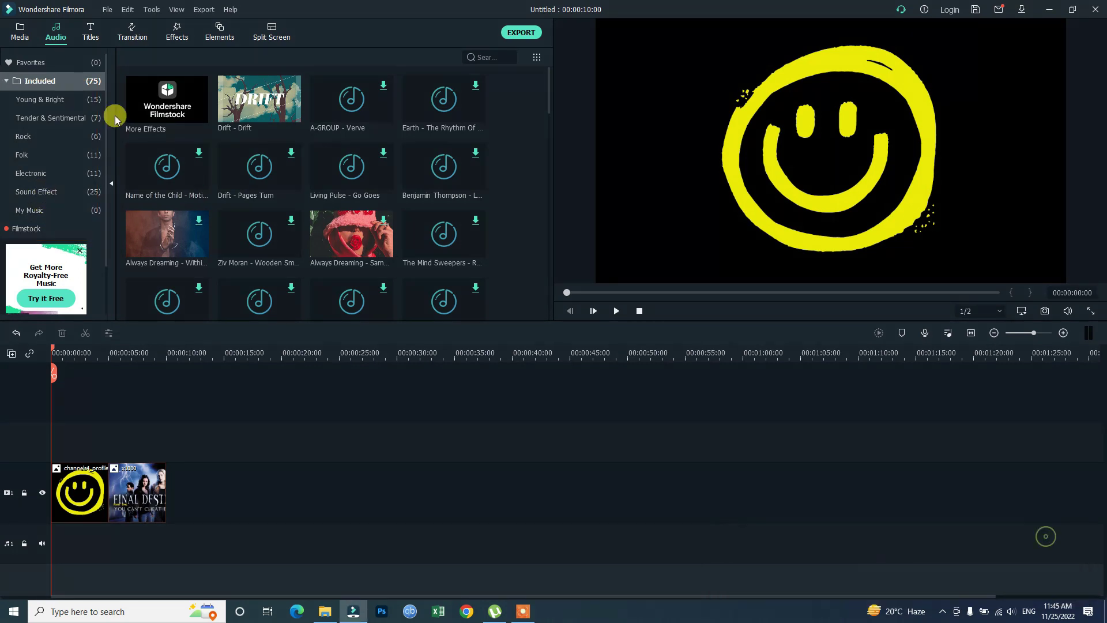
- Open the titles library, outline the empty Favorites area with a red annotation rectangle, and remove the rectangle again
click(90, 34)
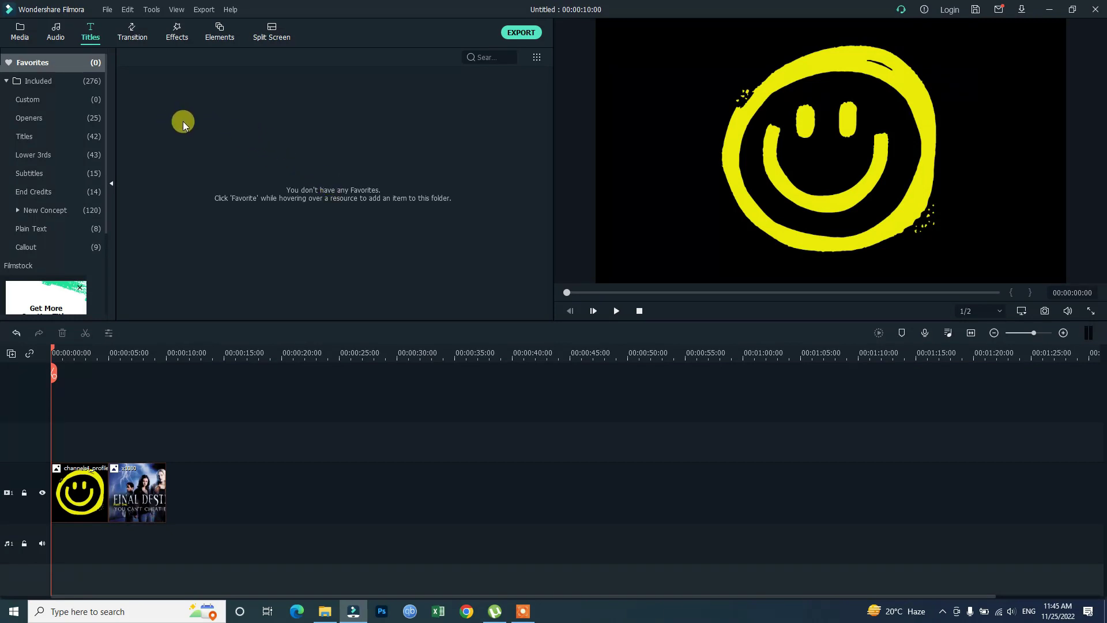
drag(194, 157, 500, 245)
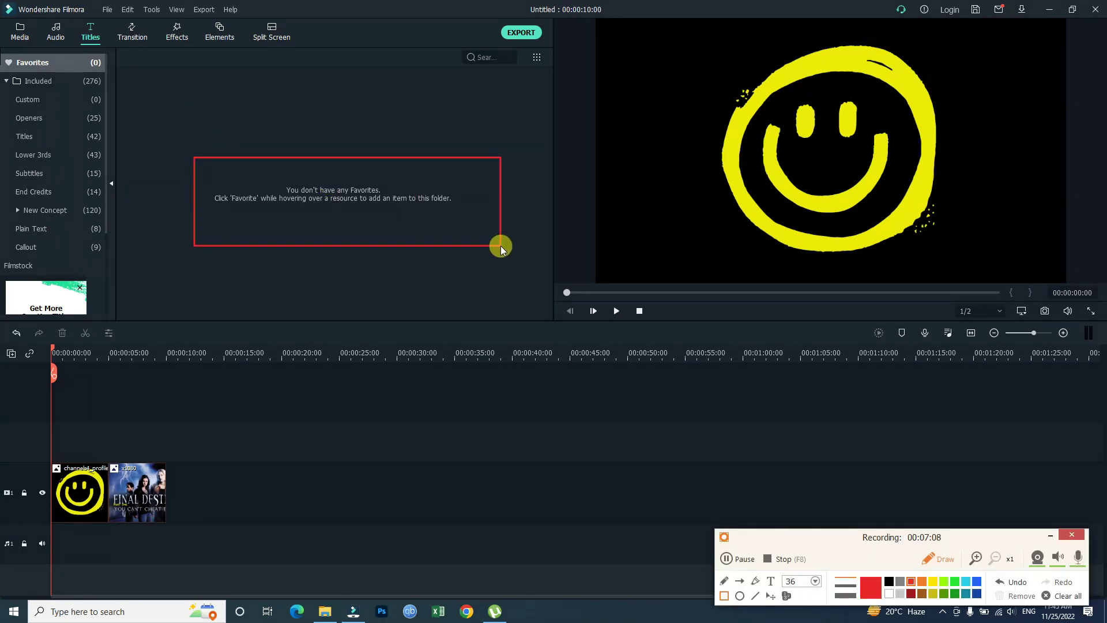
key(ctrl+z)
click(1045, 531)
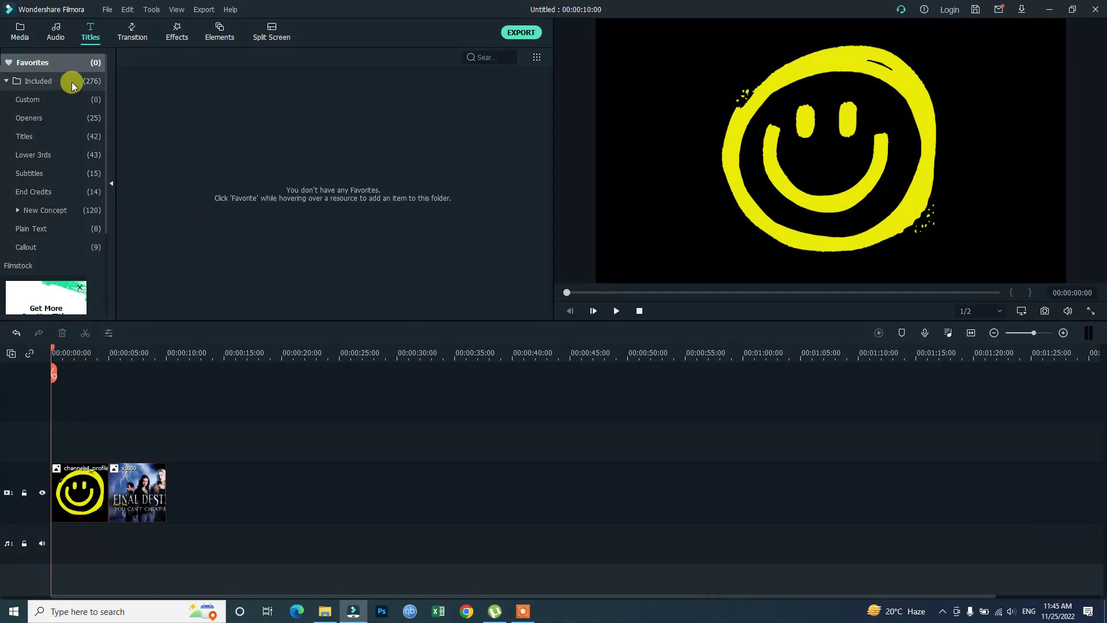
- Show all included titles, add Default Title to the favorites, and preview it
click(95, 82)
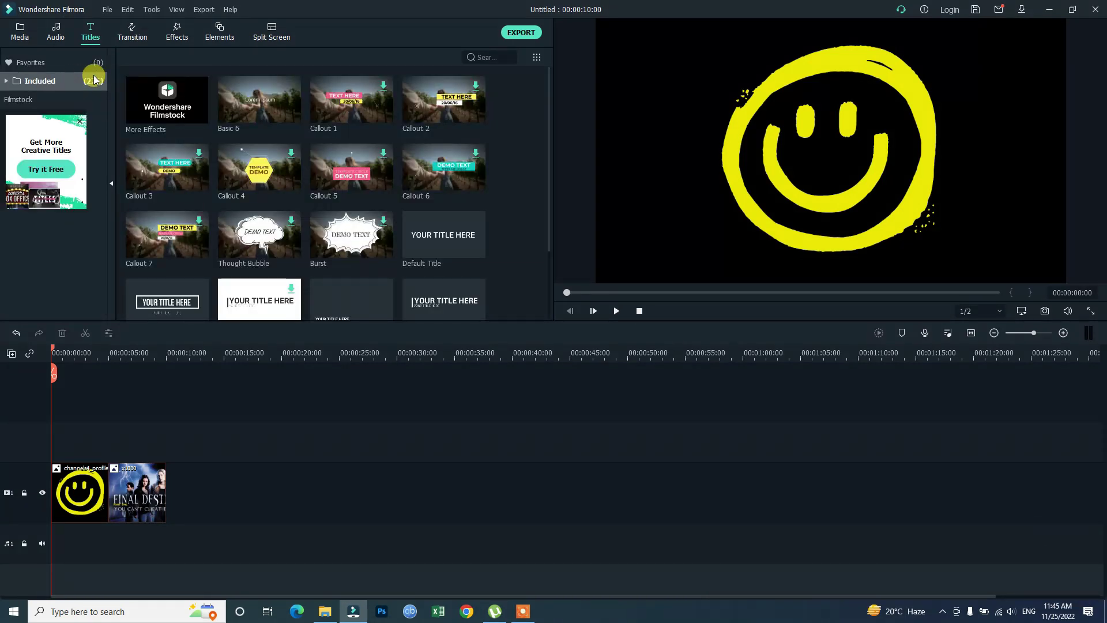
mouse_move(548, 99)
mouse_down()
mouse_move(546, 291)
mouse_move(529, 88)
mouse_up()
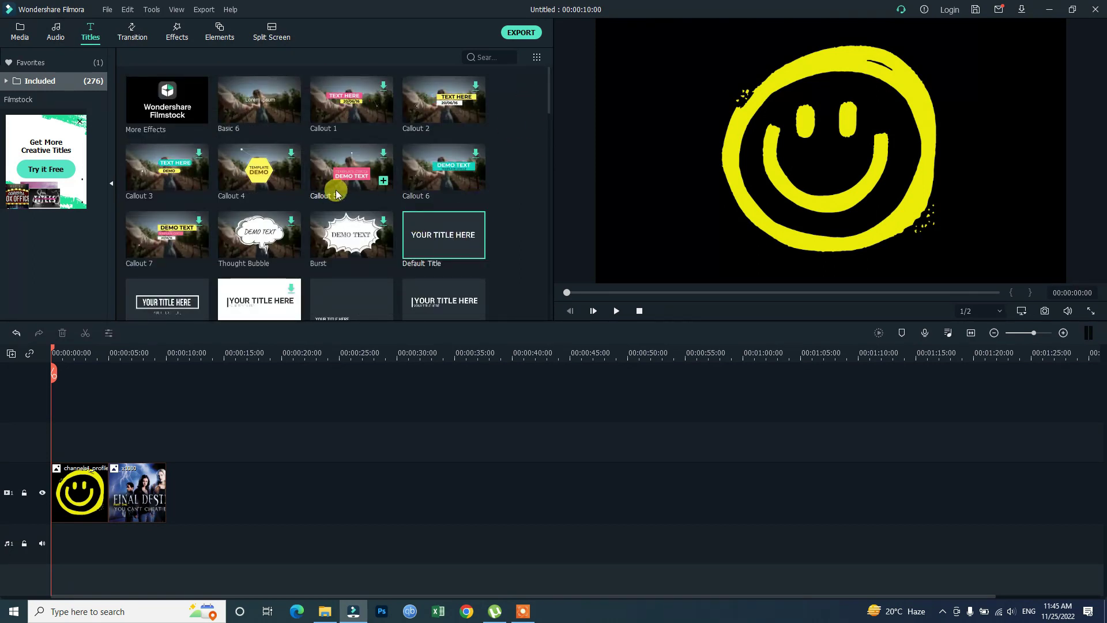
click(398, 218)
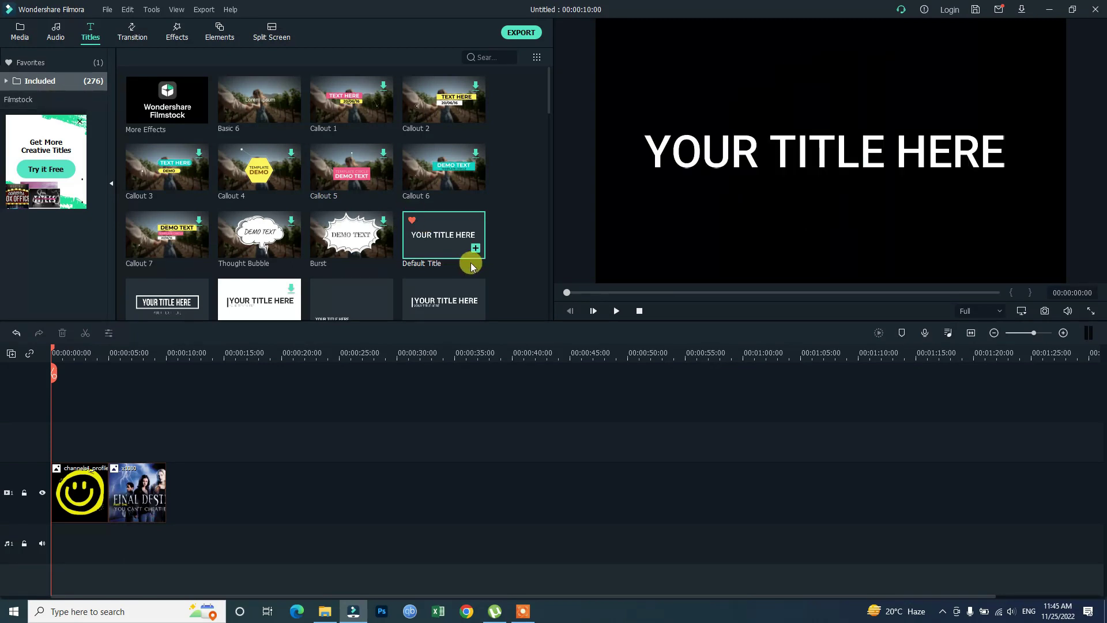
- Place the favorite Default Title at the start of video track 2 and move its text to the lower part of the frame
click(67, 66)
click(164, 106)
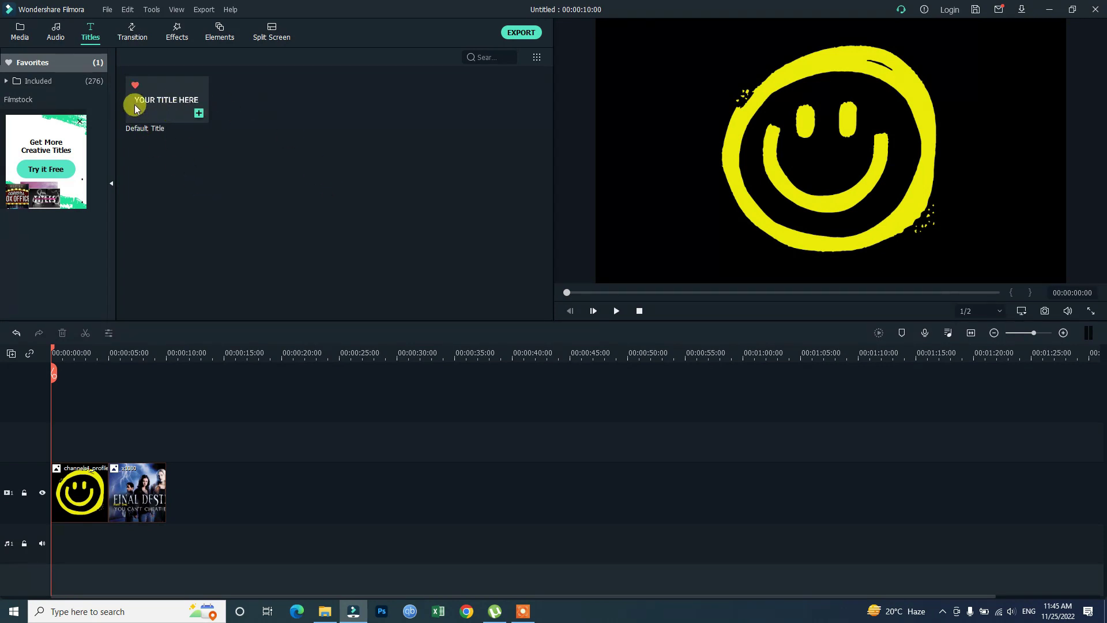
drag(167, 99, 46, 441)
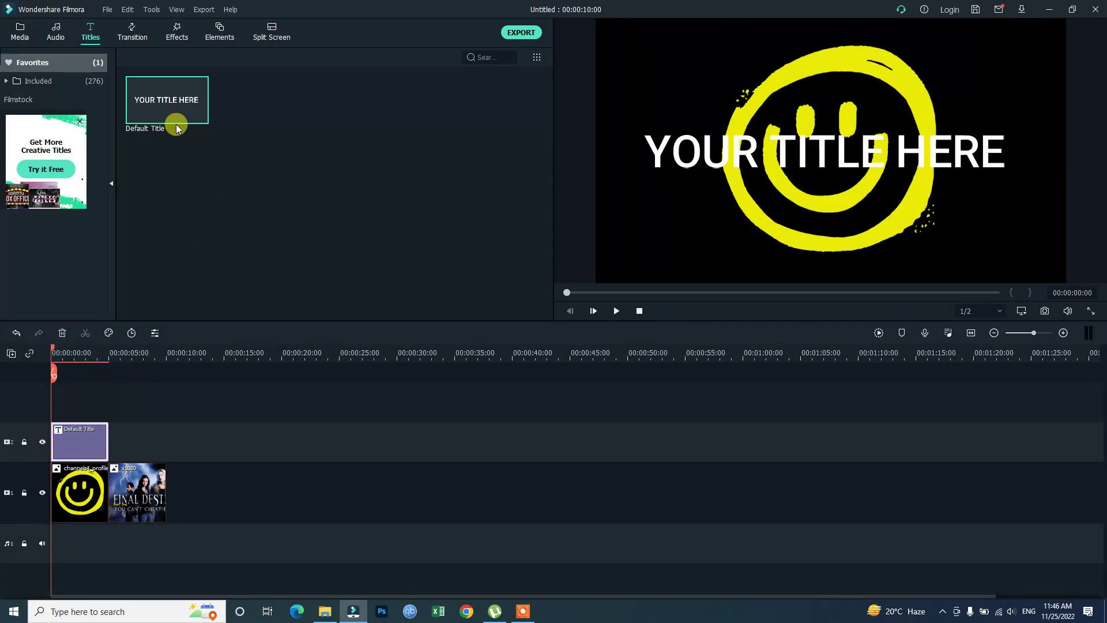
drag(827, 143, 844, 238)
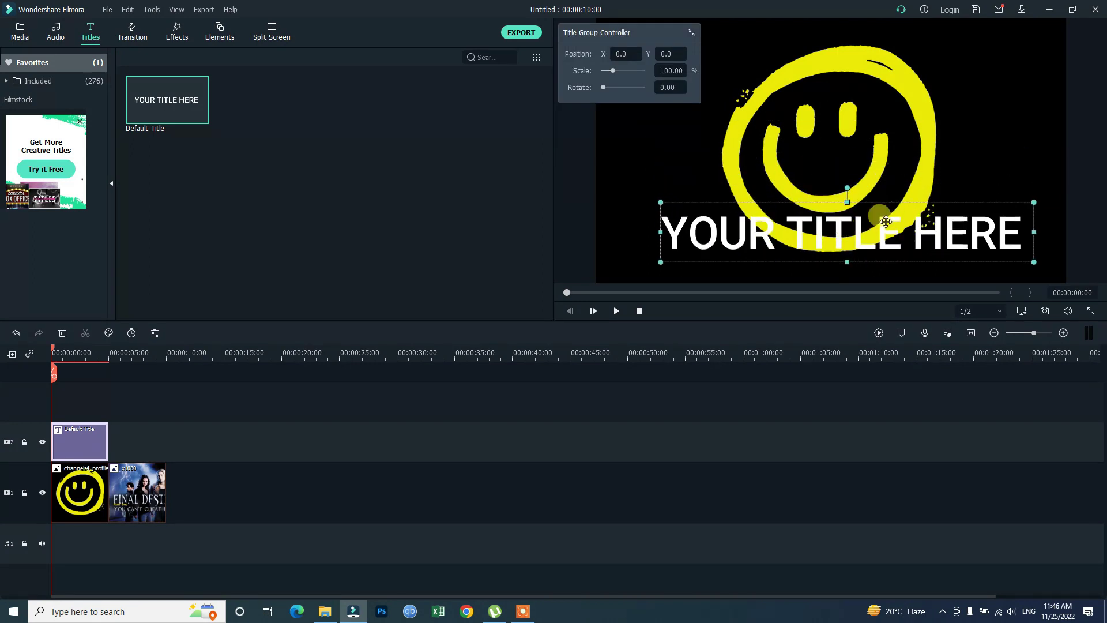
- Scale down the channels4_profile smiley image in the preview and position it above the title text
click(859, 135)
drag(861, 129, 857, 88)
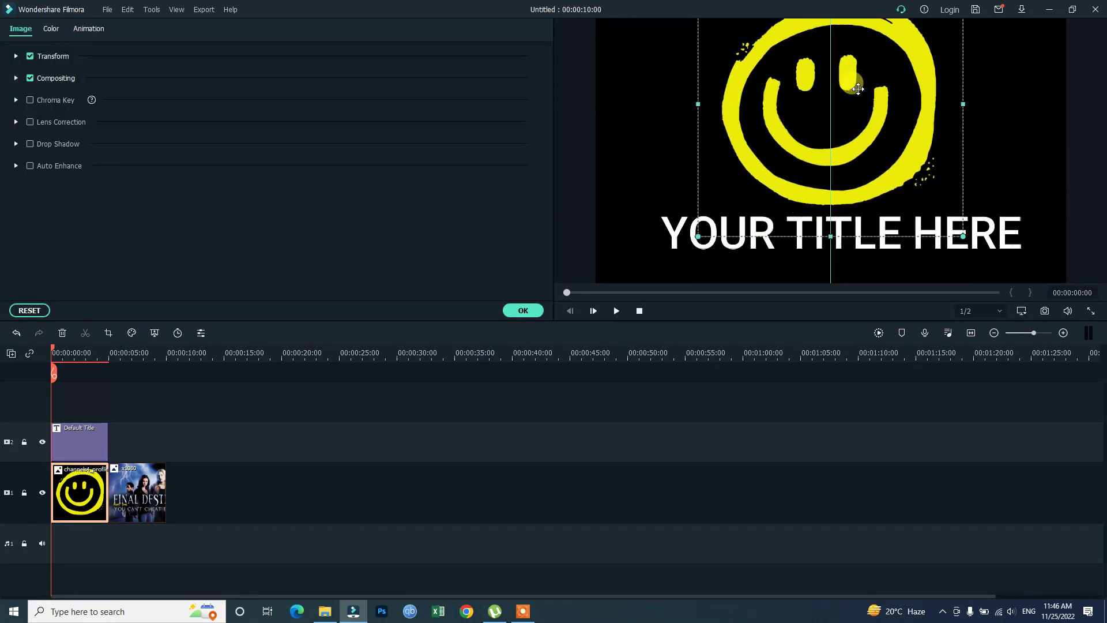
drag(960, 234, 934, 207)
drag(828, 114, 829, 123)
drag(946, 232, 908, 203)
drag(830, 114, 859, 118)
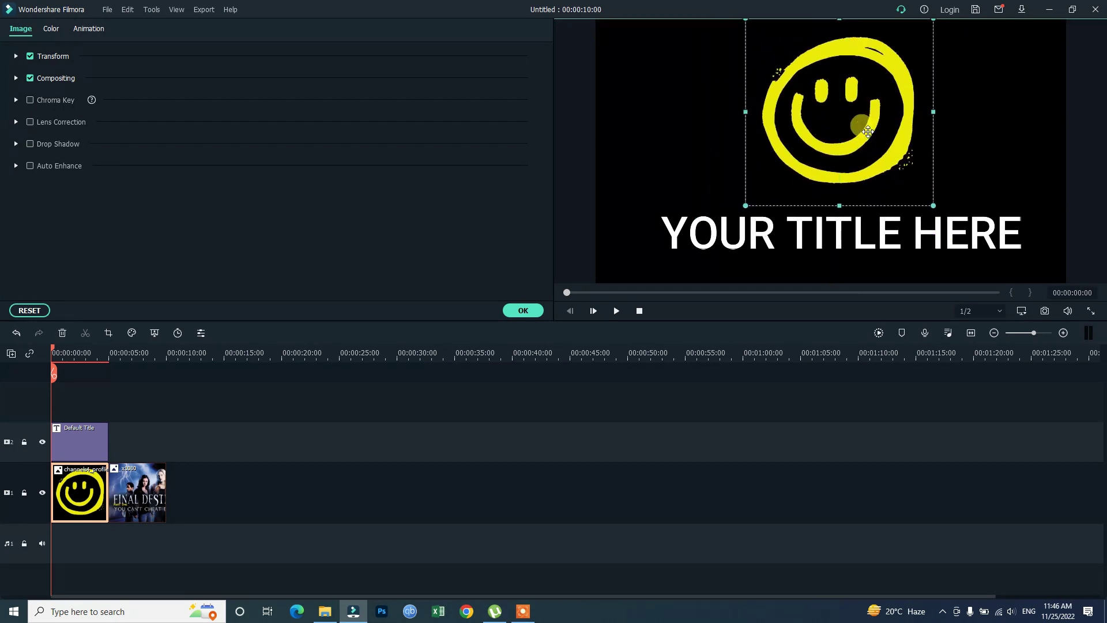
- Open the Default Title for editing and examine its text style presets and its video settings
double_click(859, 218)
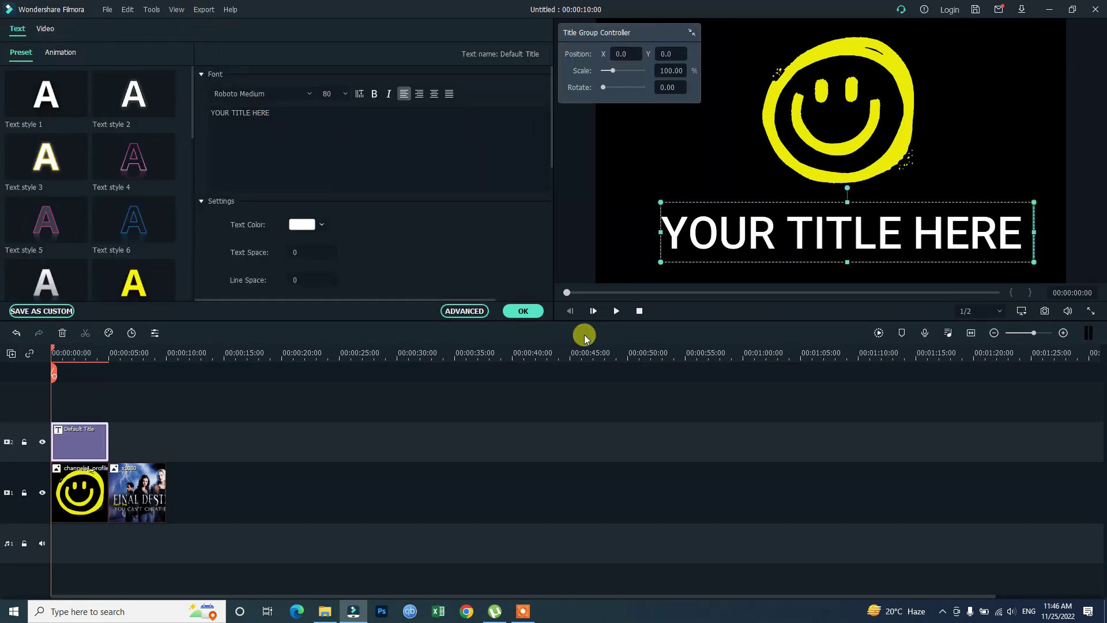
click(526, 311)
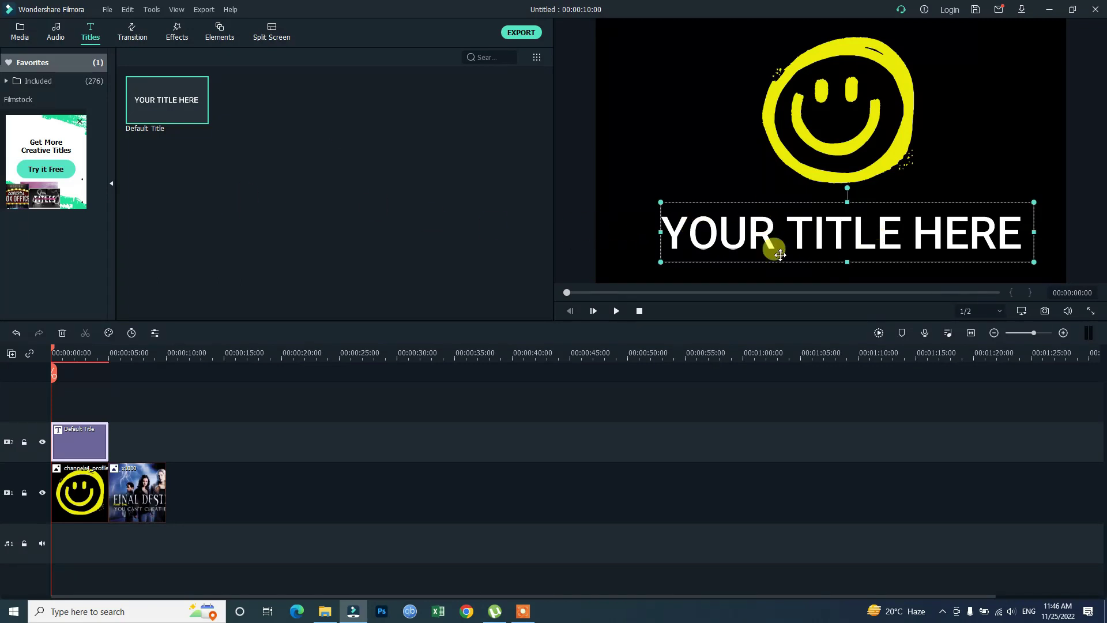
double_click(776, 227)
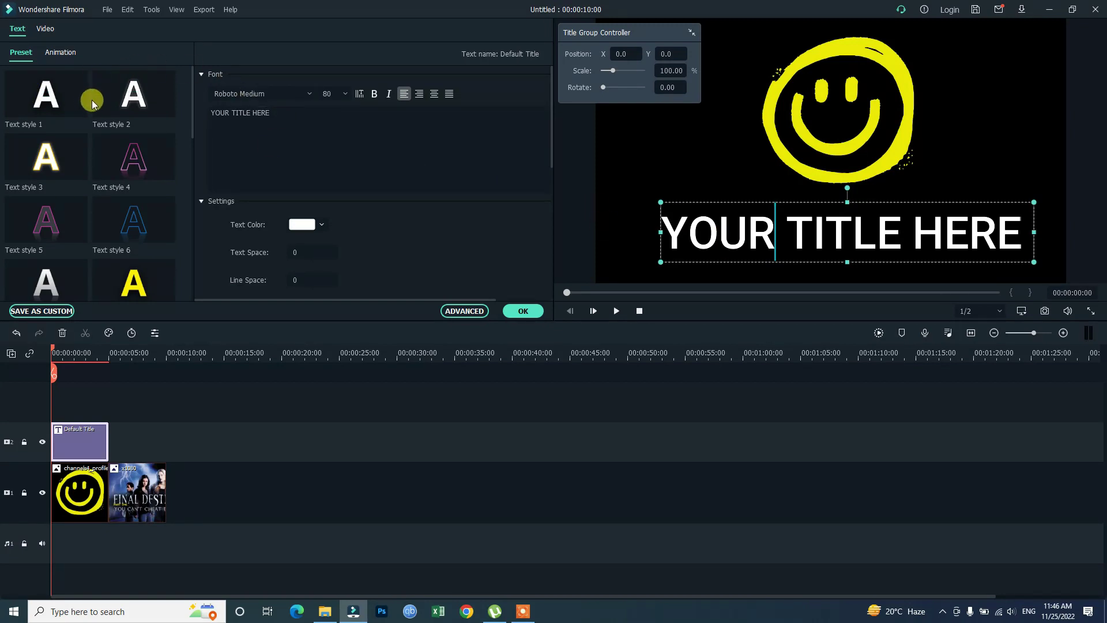
scroll(147, 245, down, 8)
scroll(143, 249, up, 8)
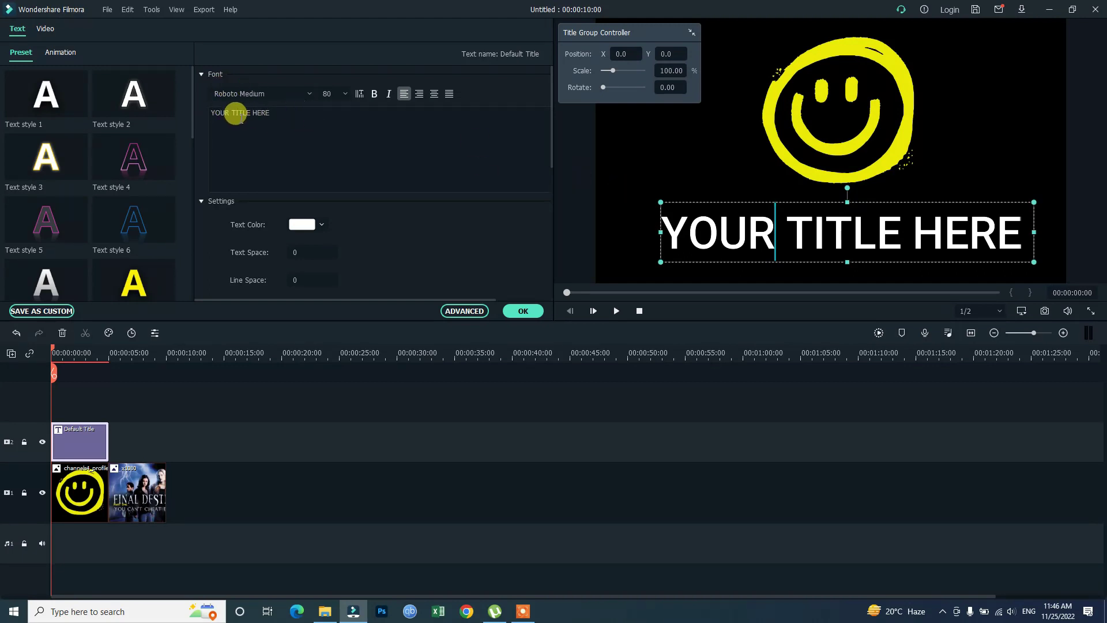
click(49, 29)
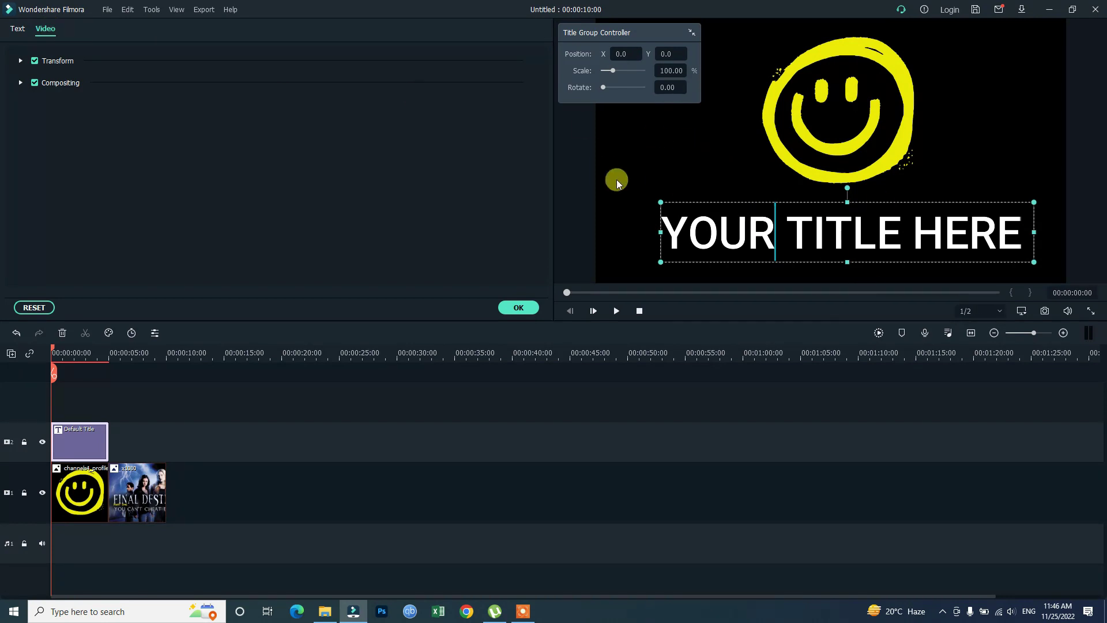
click(16, 29)
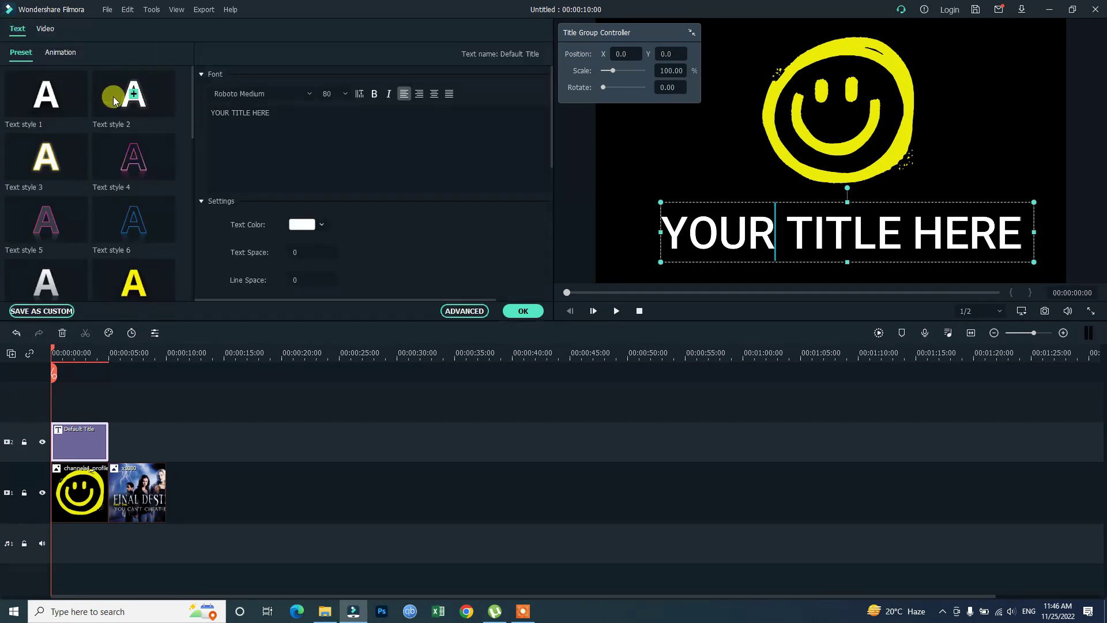
- Try Text style 8 on the title, and apply Text style 9 instead
scroll(115, 168, down, 8)
scroll(136, 113, up, 6)
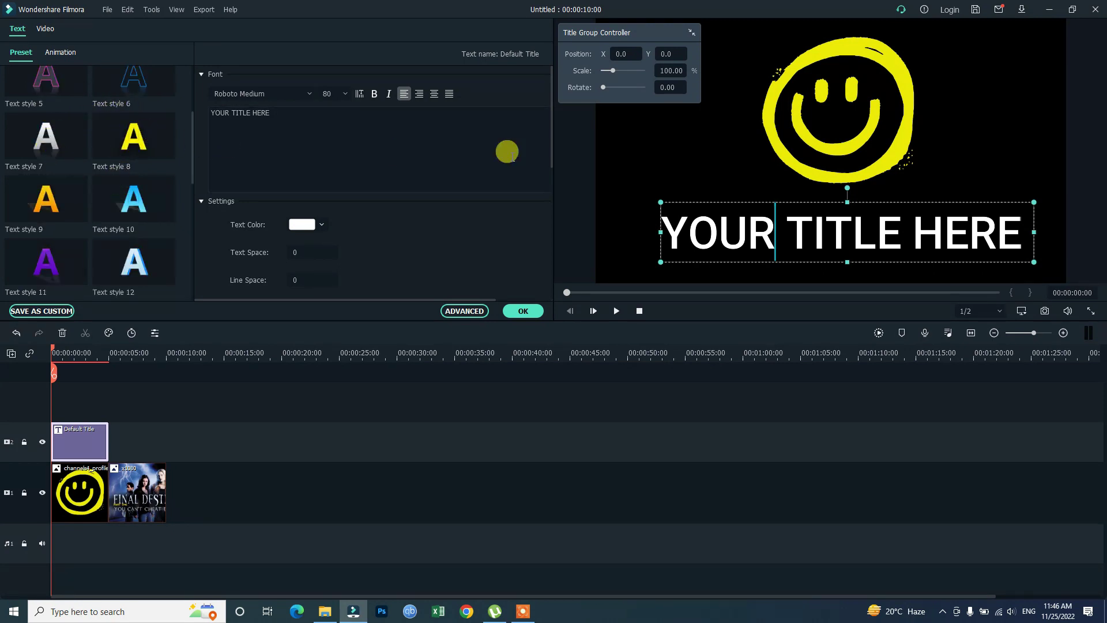
click(138, 142)
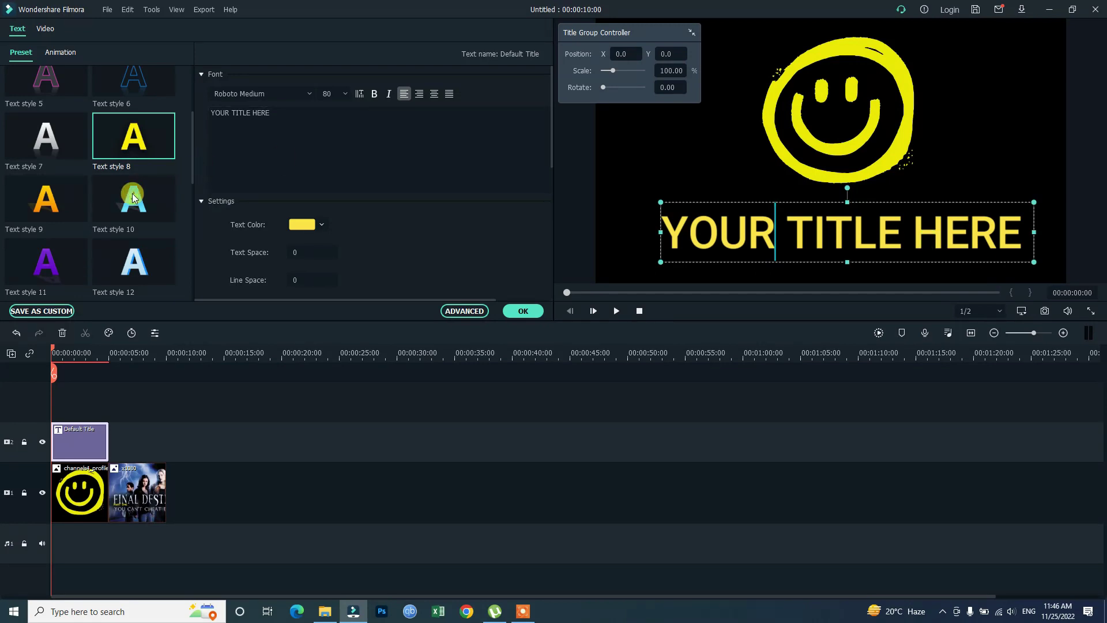
click(51, 202)
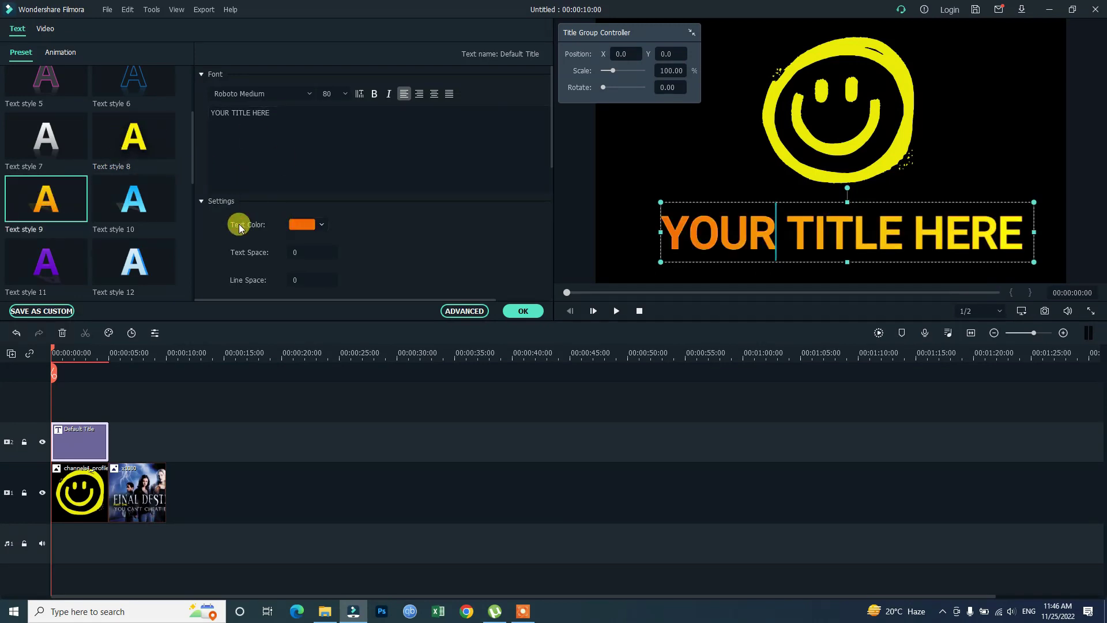
- Examine the title's text color palette and font list without choosing from them, and try the bold option
click(319, 225)
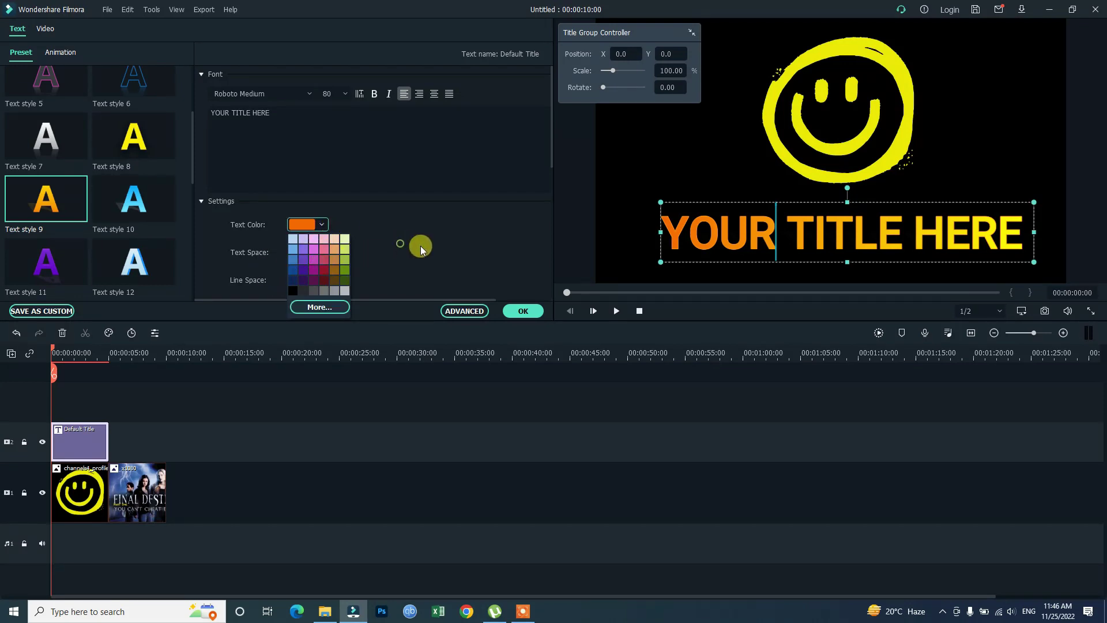
click(415, 260)
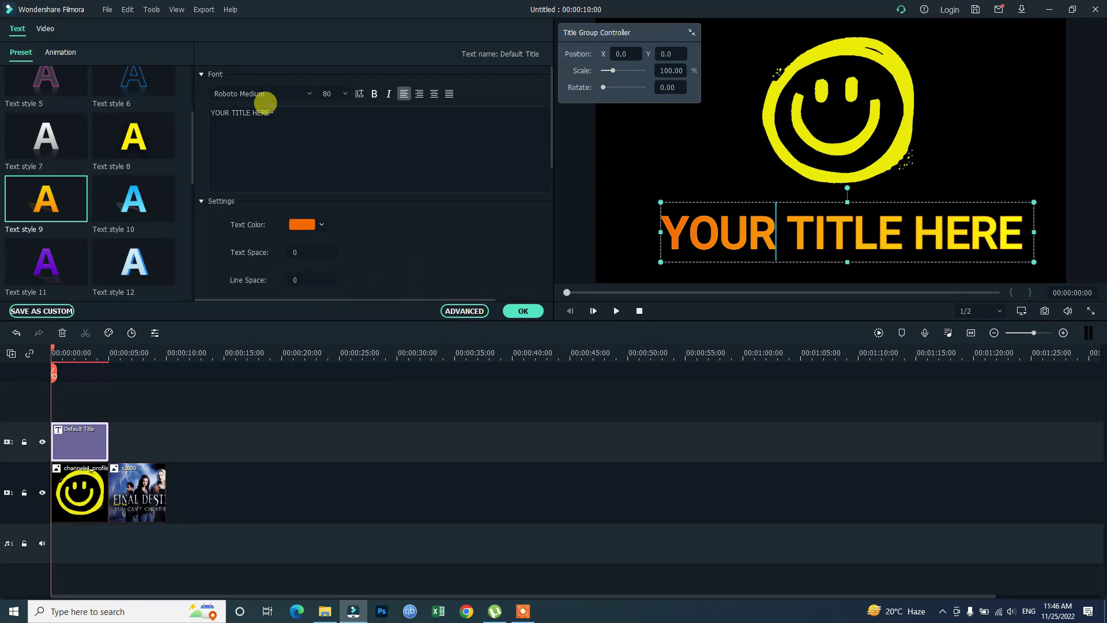
click(309, 96)
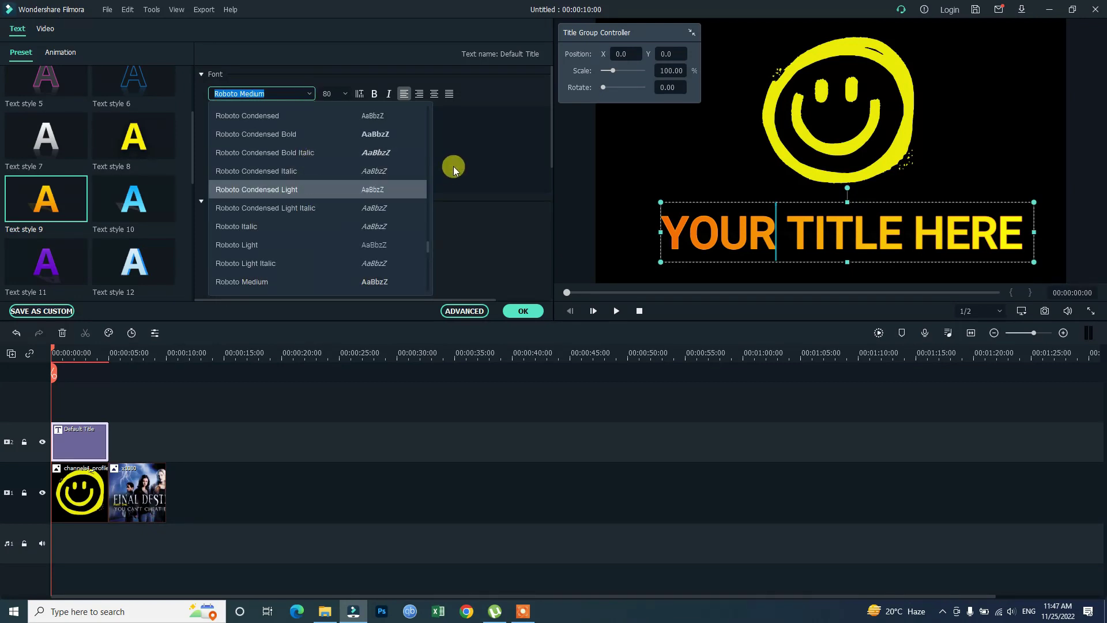
click(505, 147)
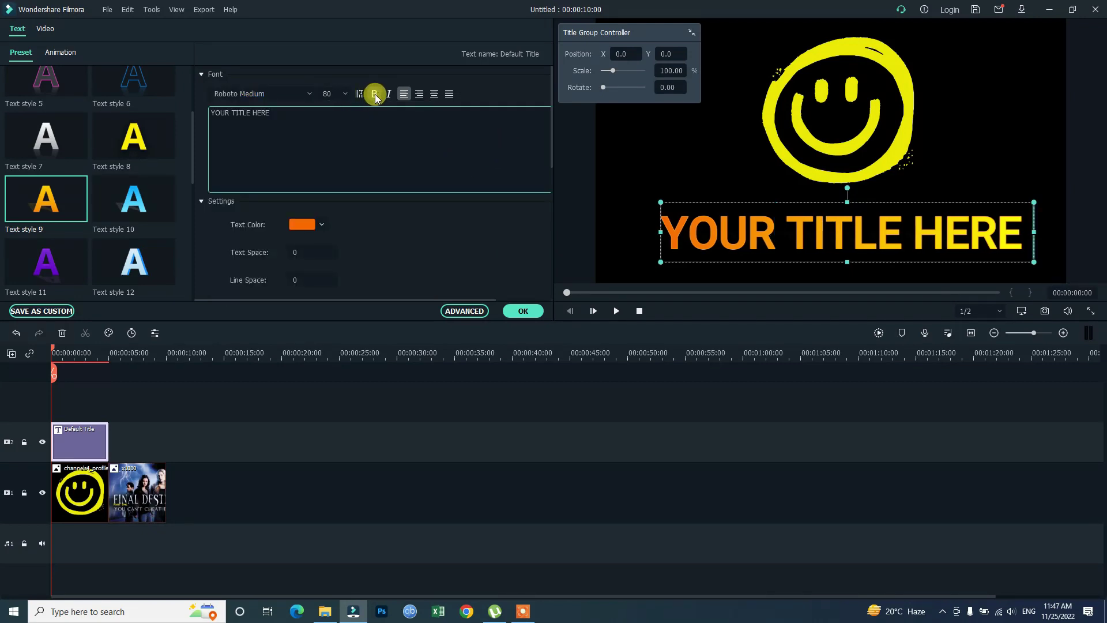
click(373, 95)
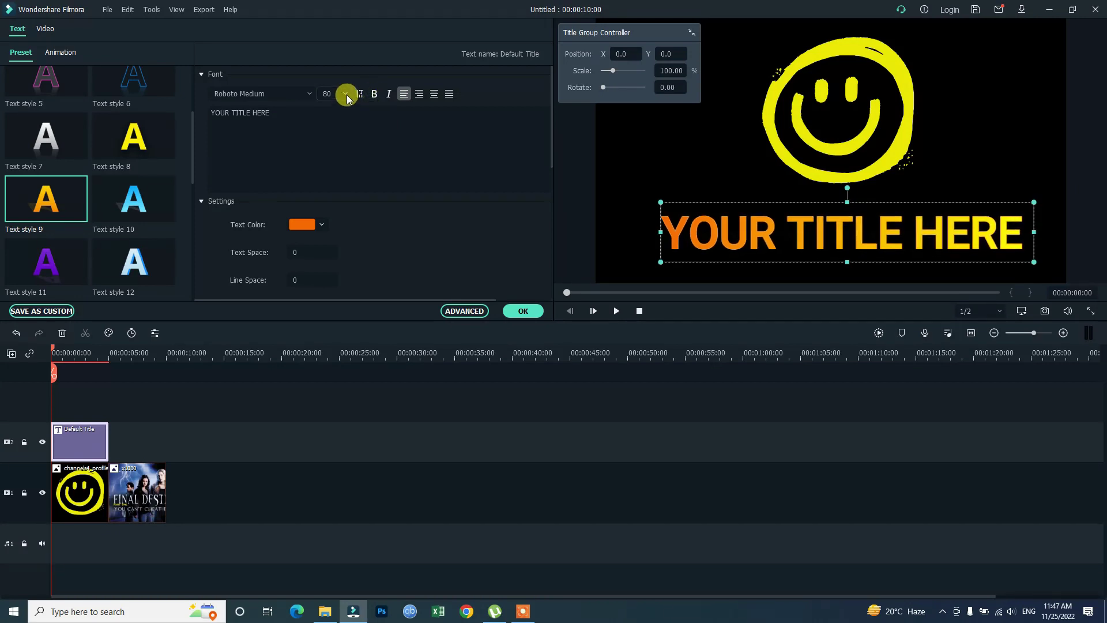
- Try font size 125 for the title text, and set the size to 44
click(346, 95)
scroll(334, 171, down, 3)
click(333, 171)
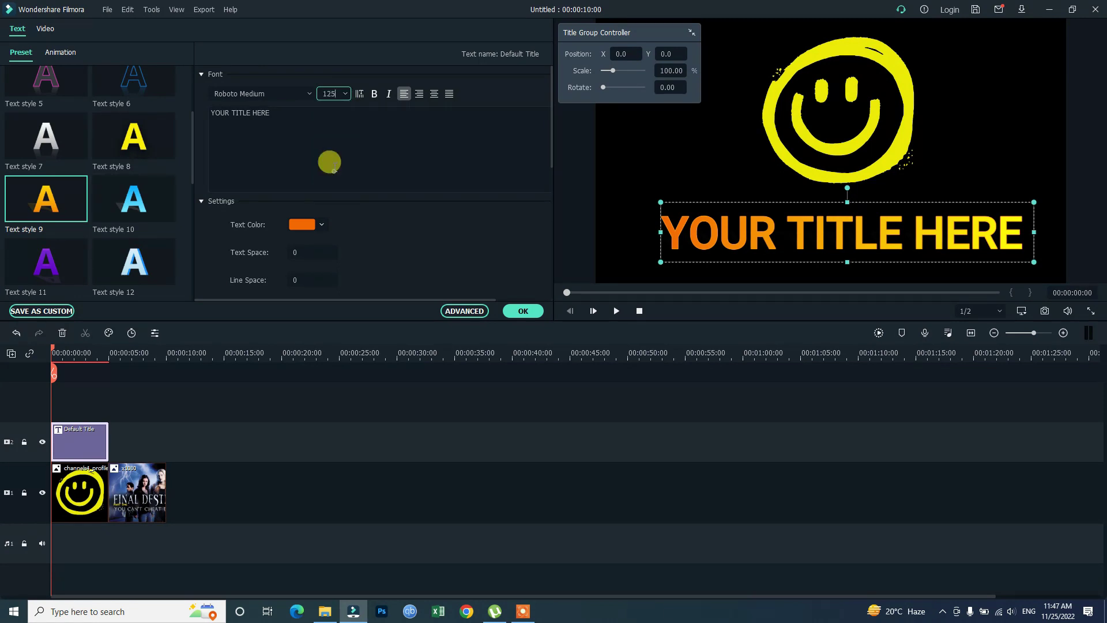
click(343, 96)
click(332, 127)
click(393, 145)
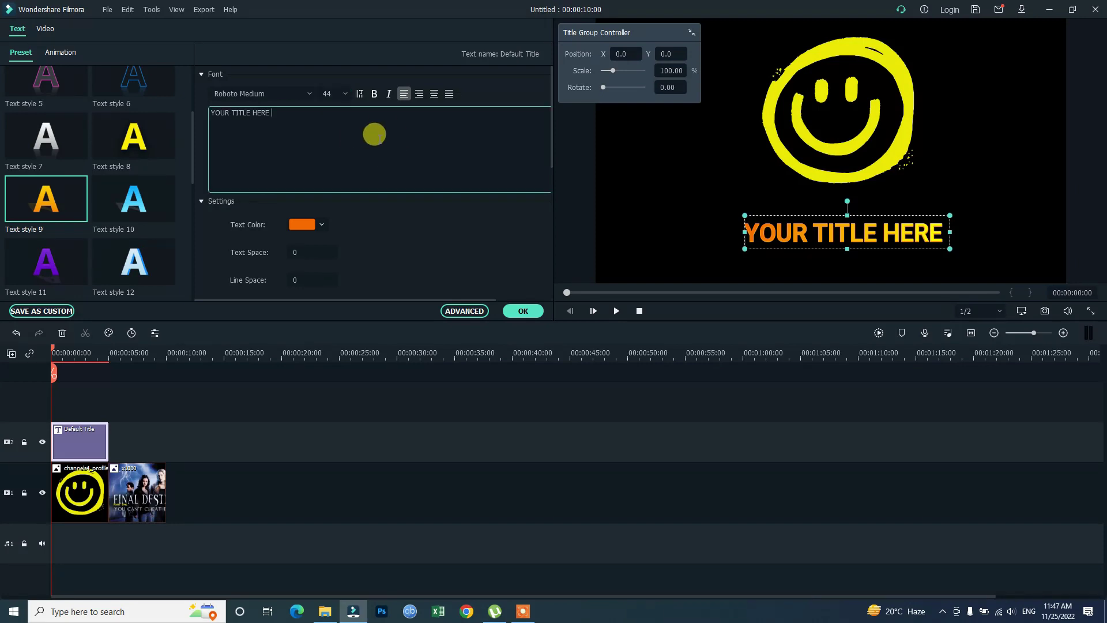
- Try the other text alignments on the title, and center-align its text
click(421, 95)
click(444, 97)
click(433, 97)
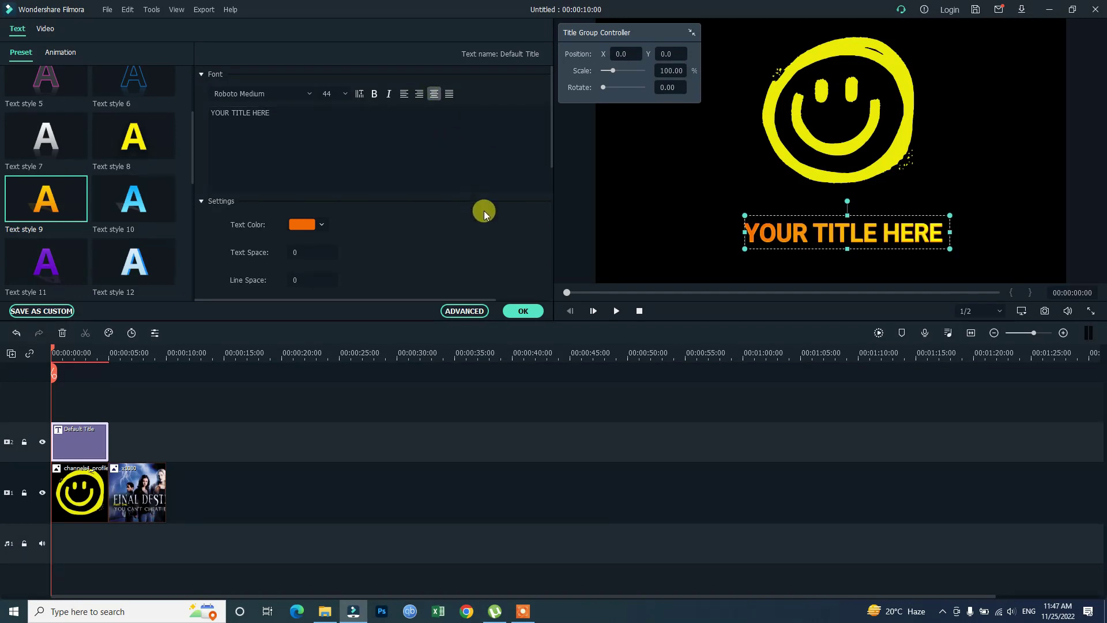
- Confirm the title's text edits and select the title in the preview
scroll(358, 271, down, 1)
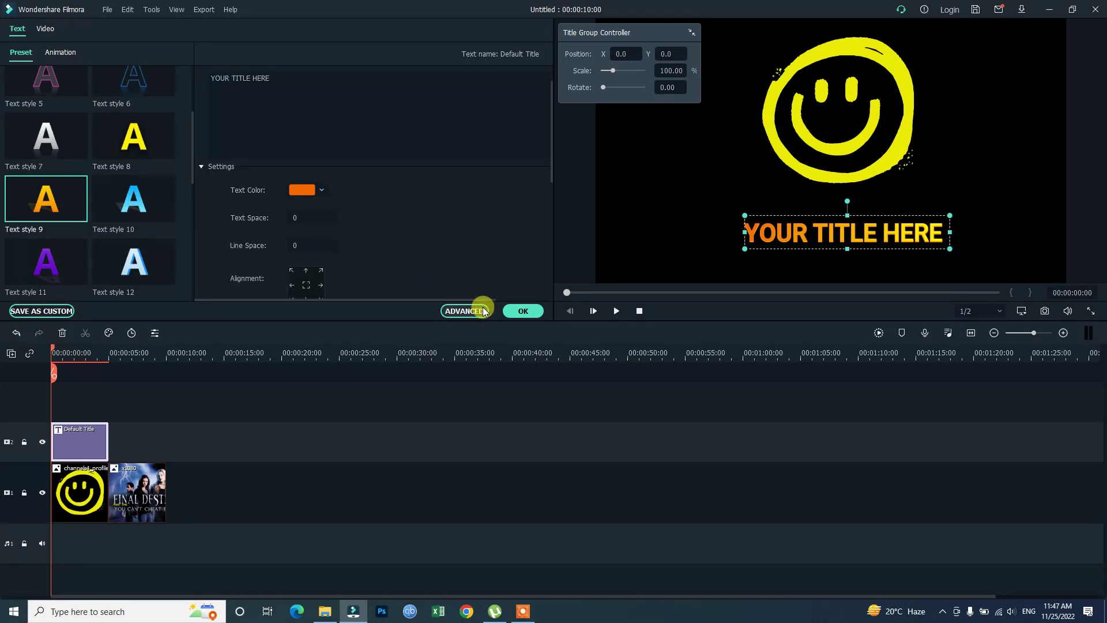
click(523, 310)
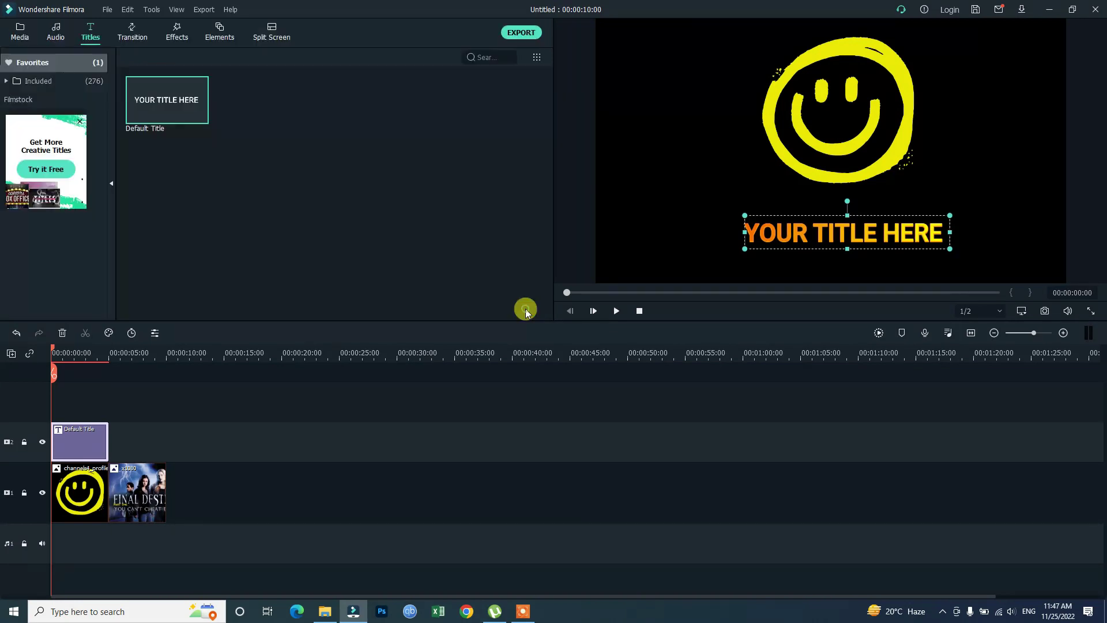
click(819, 160)
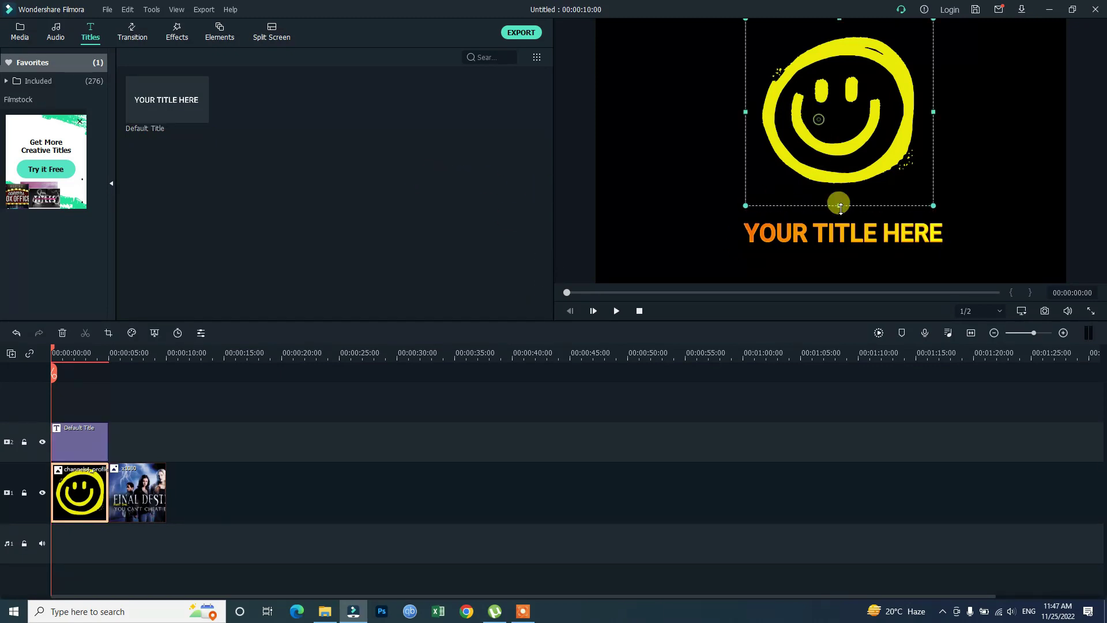
click(837, 240)
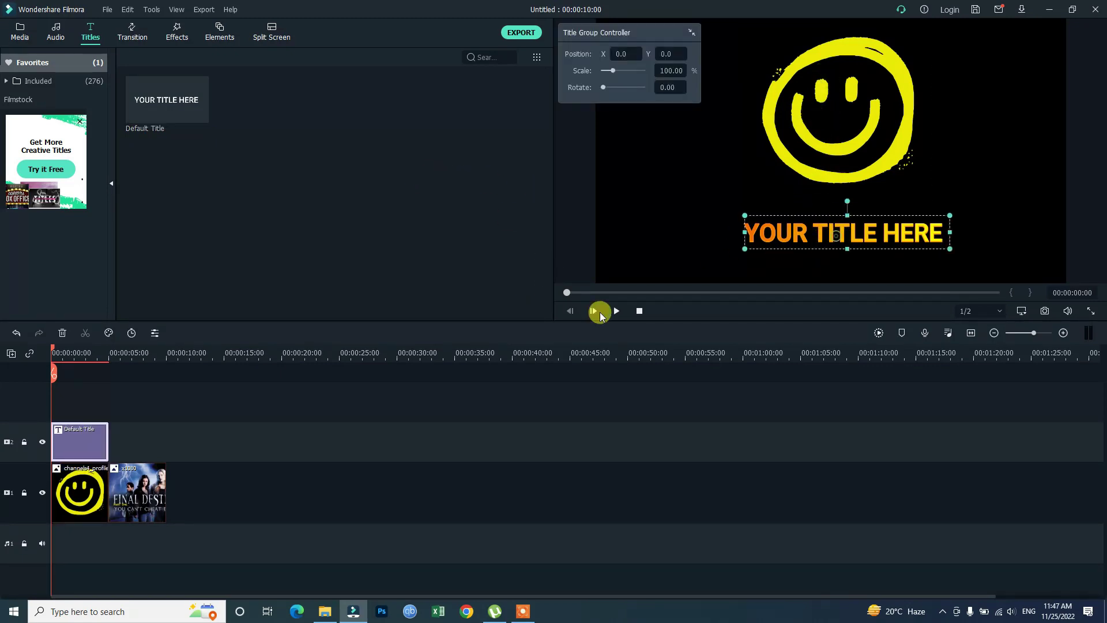
- Extend the Default Title clip on the timeline to the end of the second image
click(118, 437)
click(89, 438)
drag(107, 436, 166, 439)
click(198, 432)
click(163, 444)
click(214, 435)
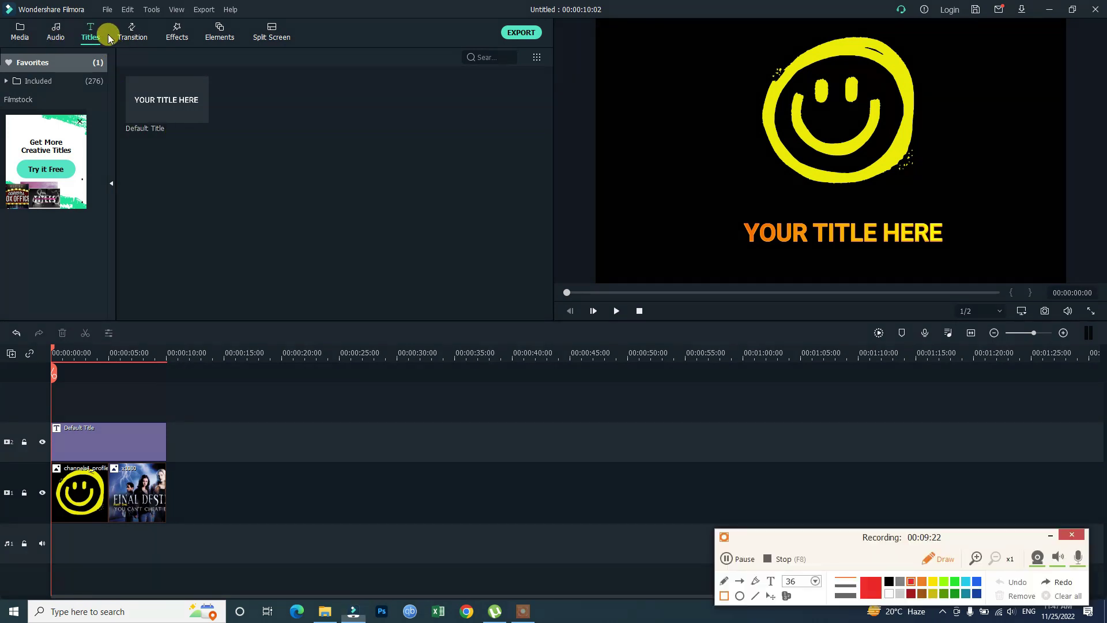
mouse_move(104, 18)
mouse_down()
mouse_move(161, 49)
mouse_move(155, 40)
mouse_up()
right_click(156, 40)
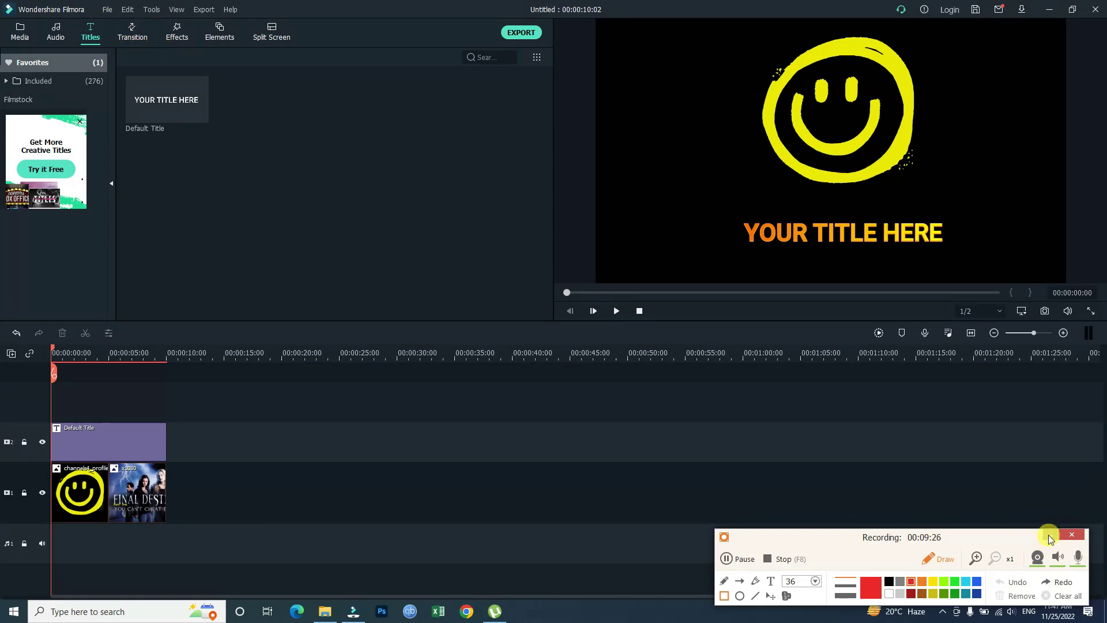
click(1049, 536)
- Try the included Cube transition at the start of the title clip and play it back
click(134, 31)
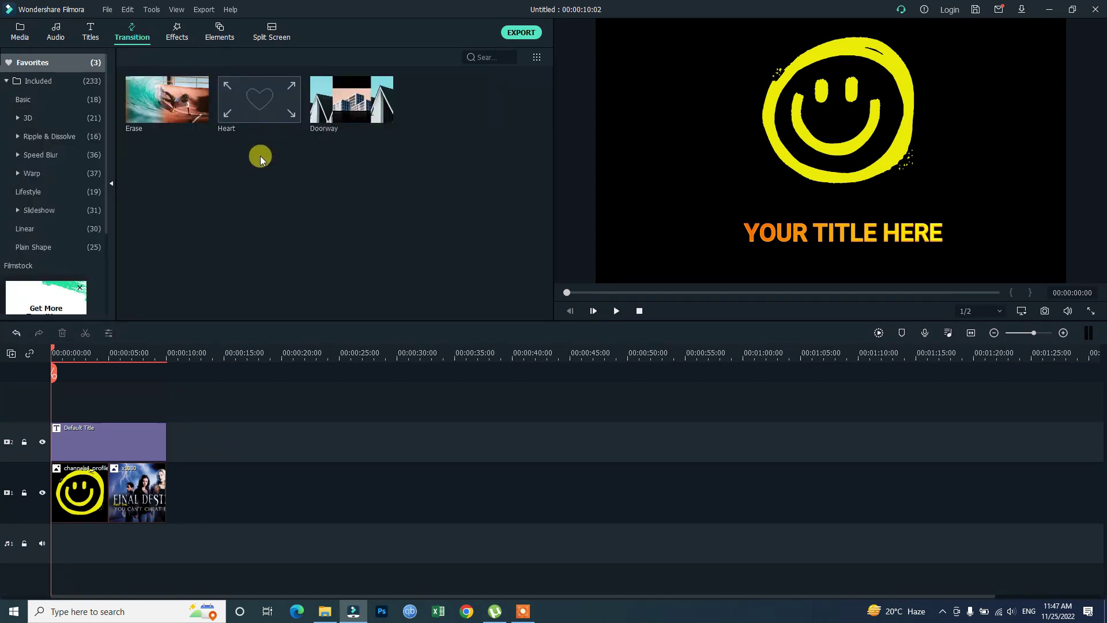
click(56, 80)
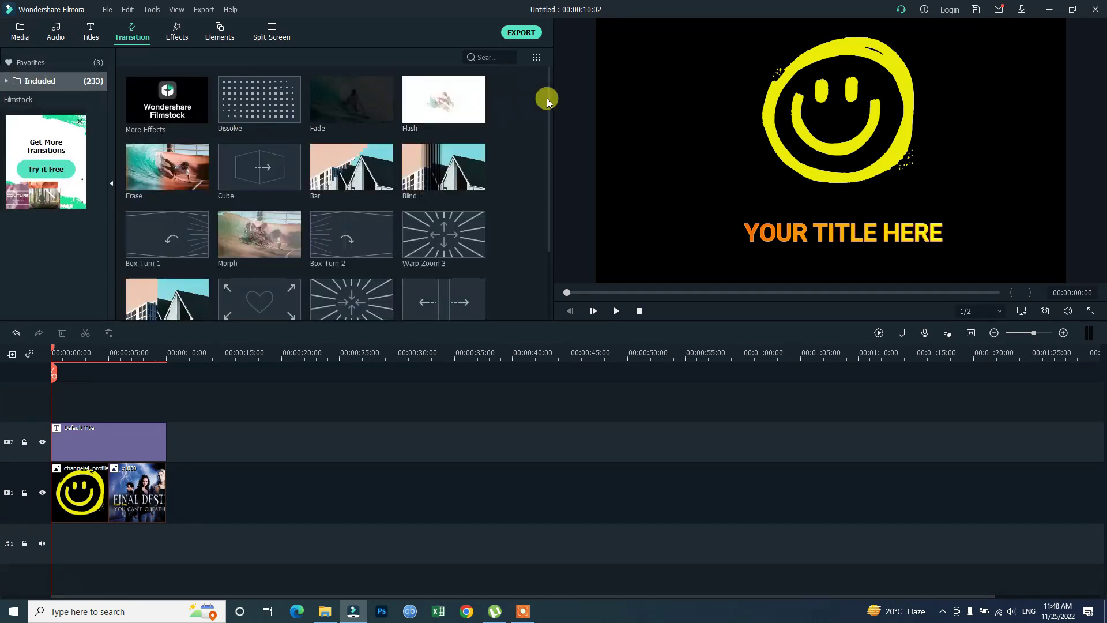
drag(547, 123, 541, 88)
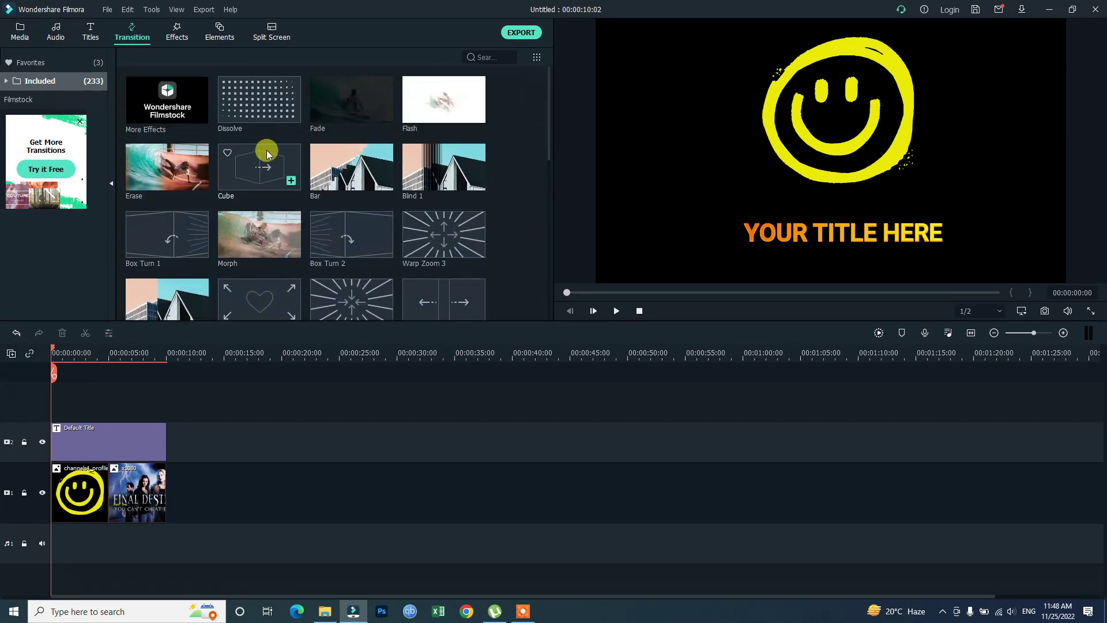
drag(252, 182, 75, 440)
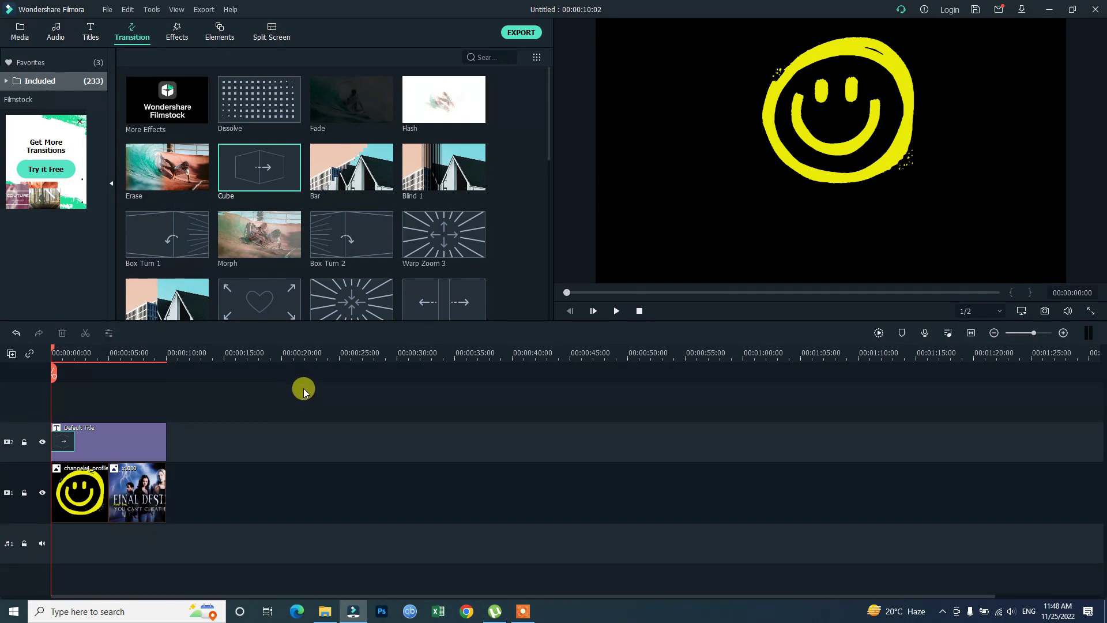
key(space)
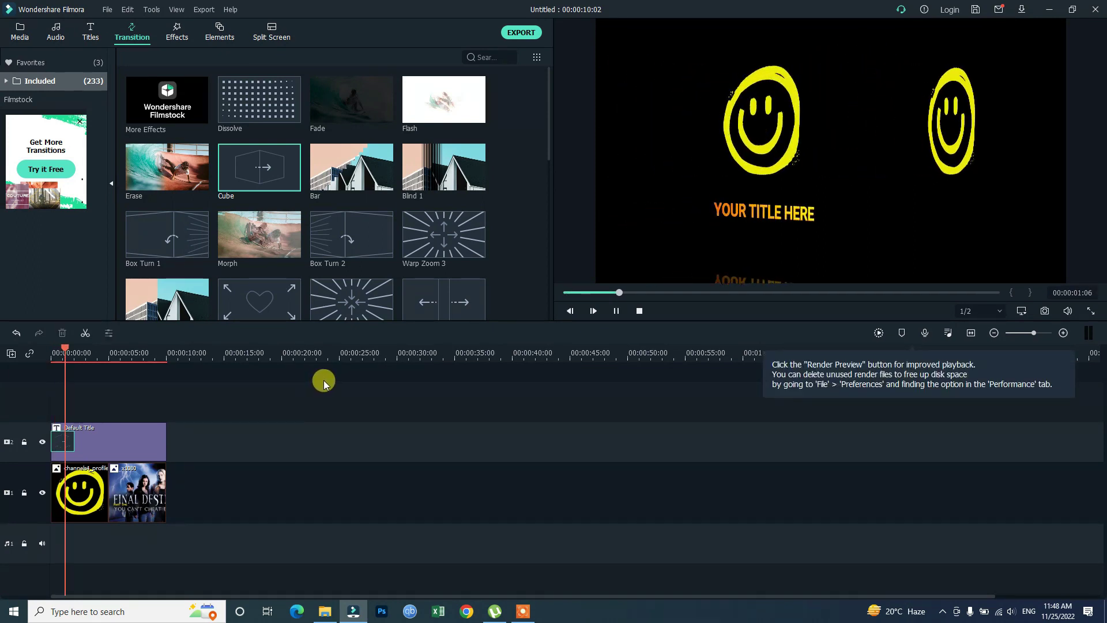
key(space)
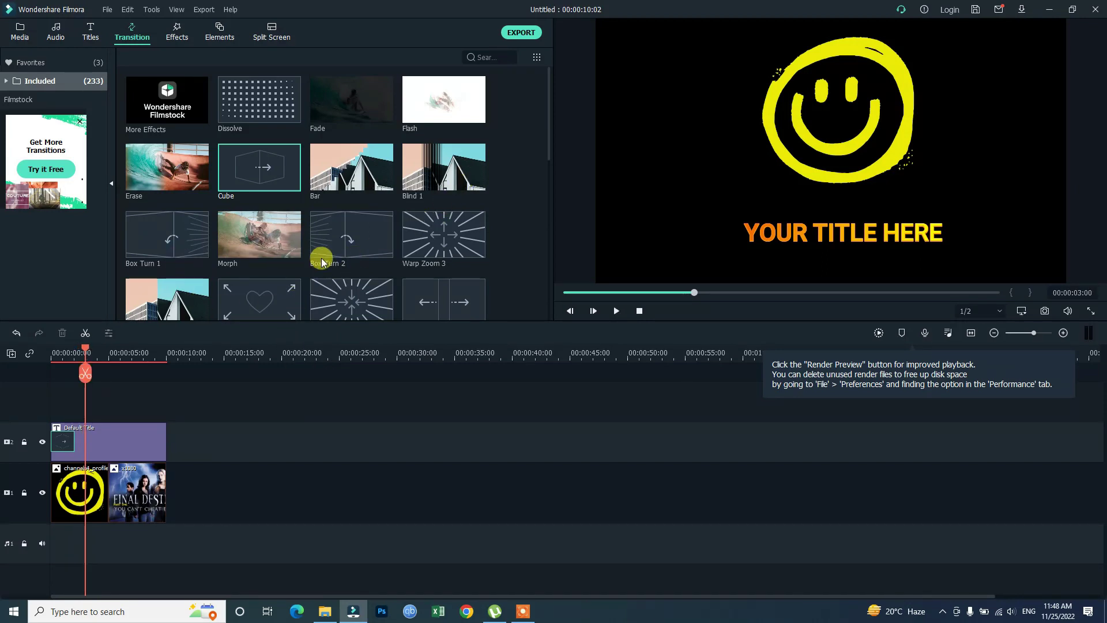
- Try the Heart transition at the start of the title clip and play it back from the beginning
drag(292, 300, 60, 441)
click(83, 351)
drag(84, 351, 51, 353)
key(space)
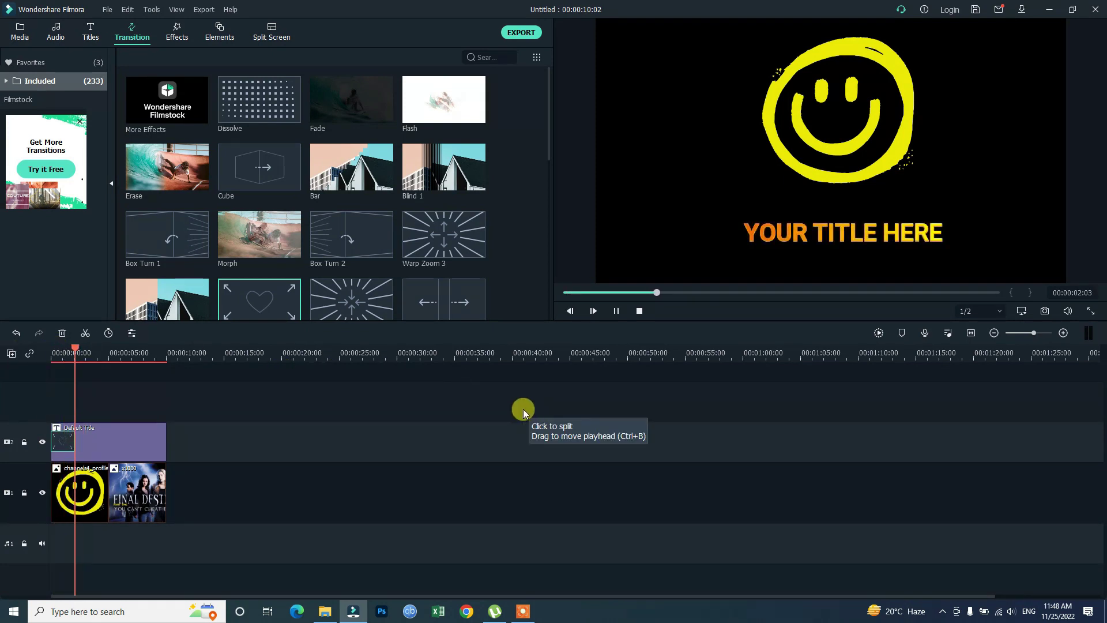
key(space)
- Apply the Box Flip 2 transition to the start of the title clip and play it back from the beginning
scroll(386, 247, down, 10)
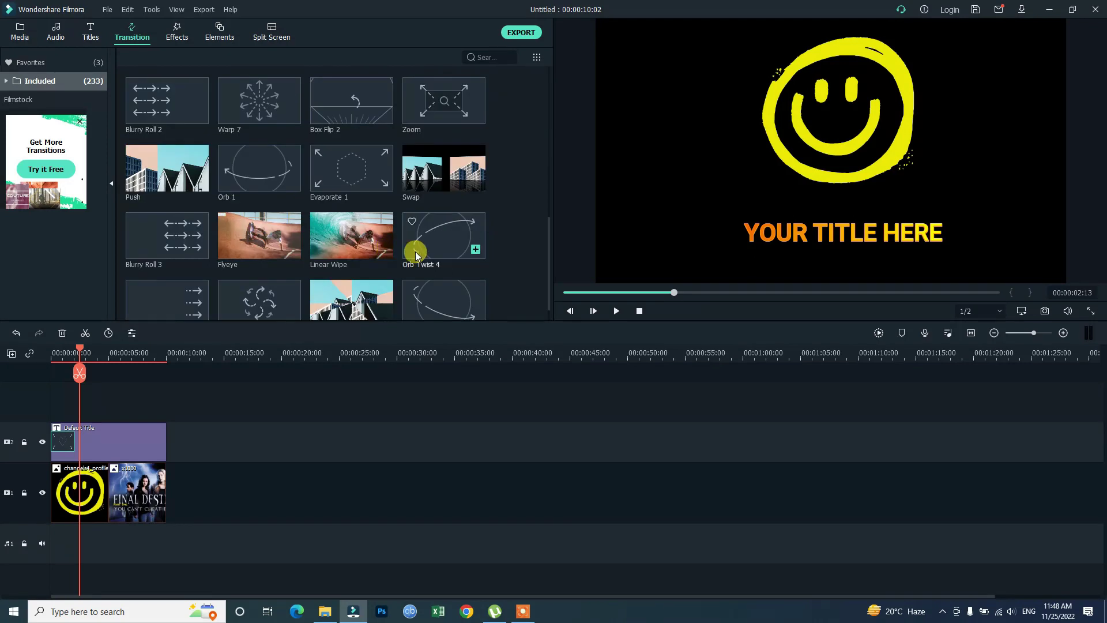
click(371, 96)
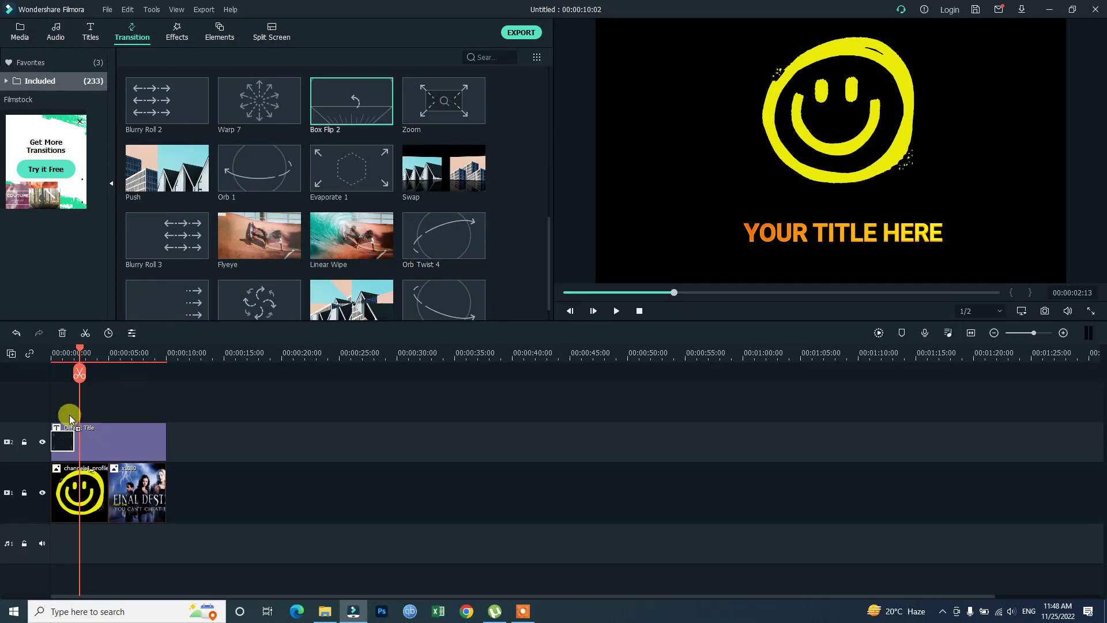
drag(79, 349, 20, 345)
key(space)
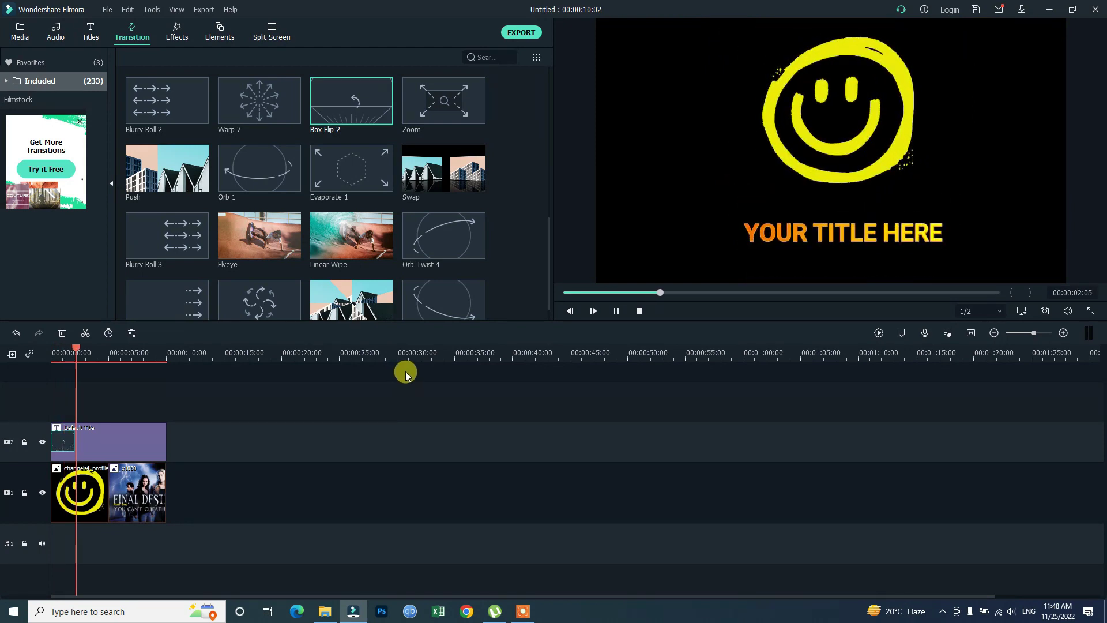
key(space)
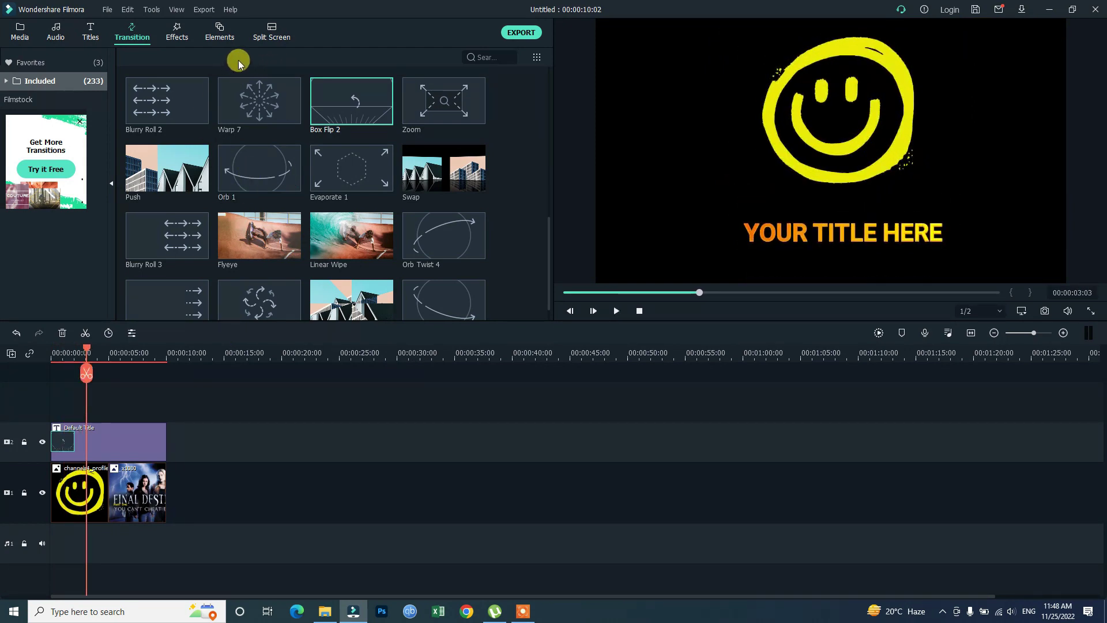
- Examine the included effects library
scroll(258, 222, down, 5)
scroll(259, 153, down, 3)
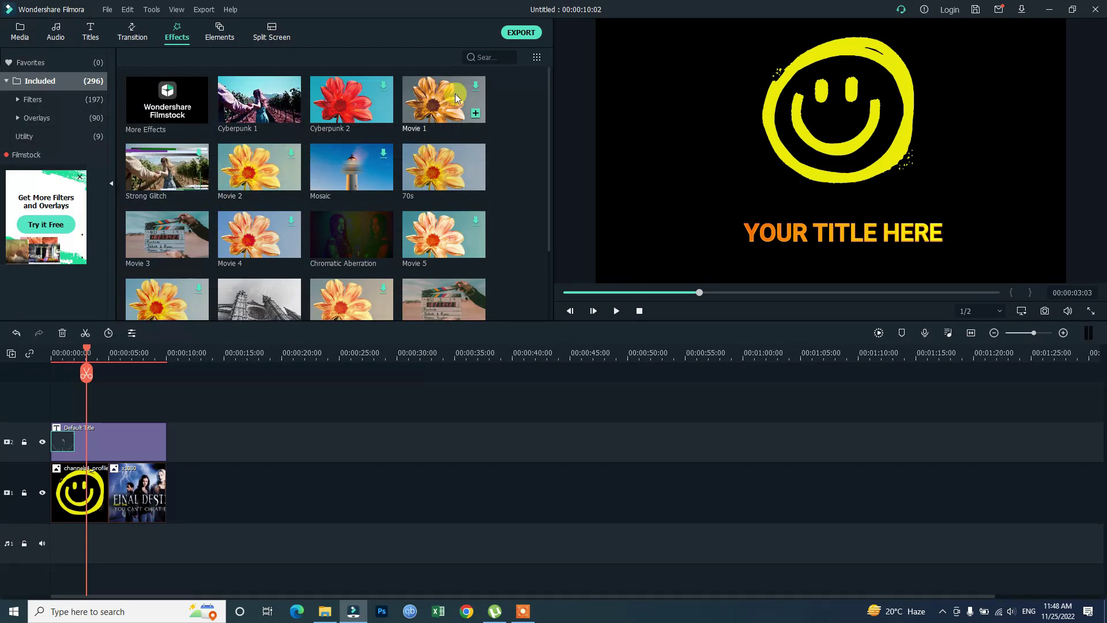
scroll(394, 160, down, 5)
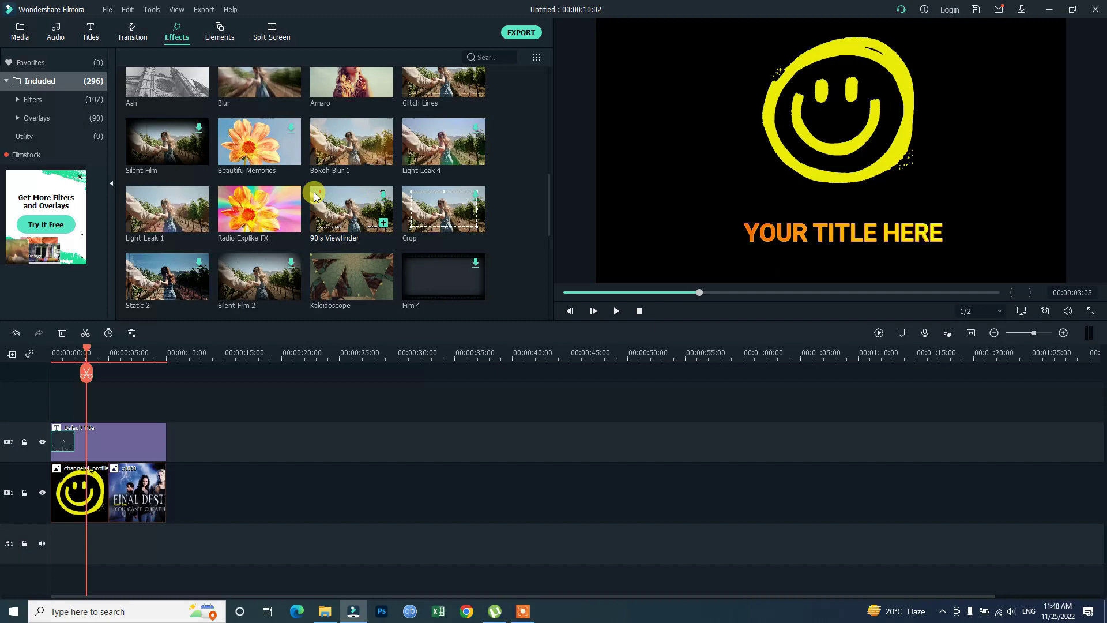
scroll(392, 213, down, 3)
scroll(317, 230, down, 5)
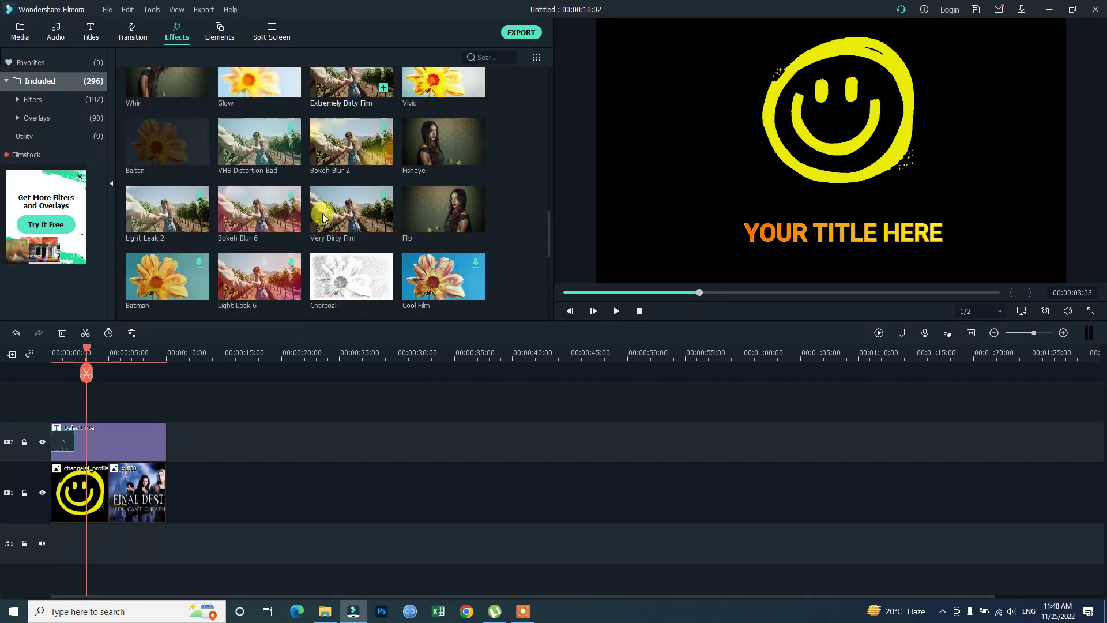
scroll(317, 230, down, 6)
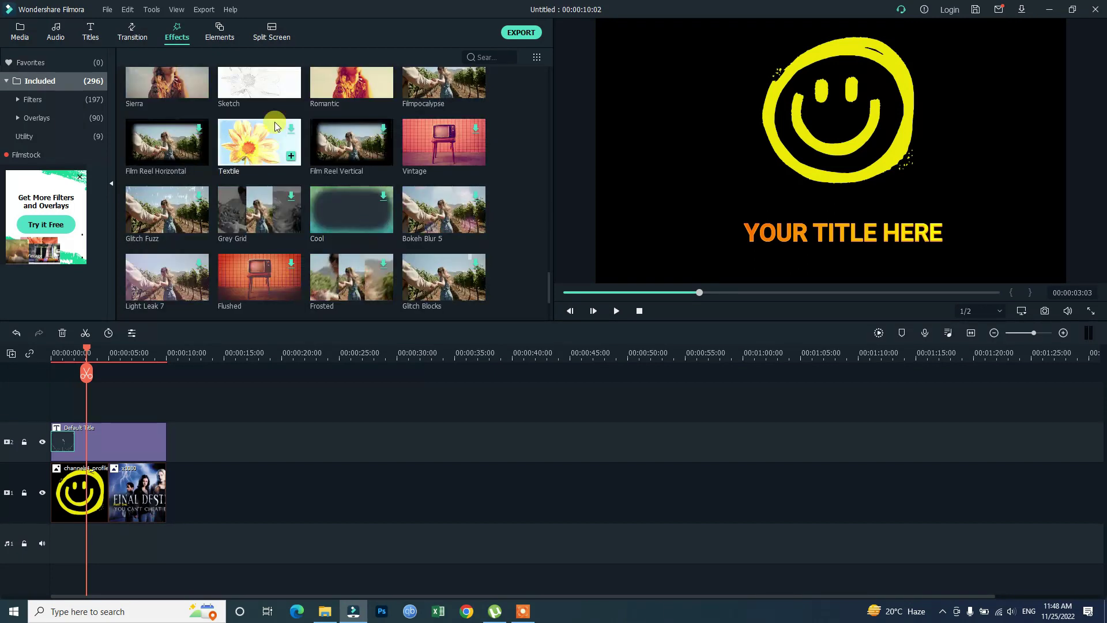
scroll(349, 191, down, 3)
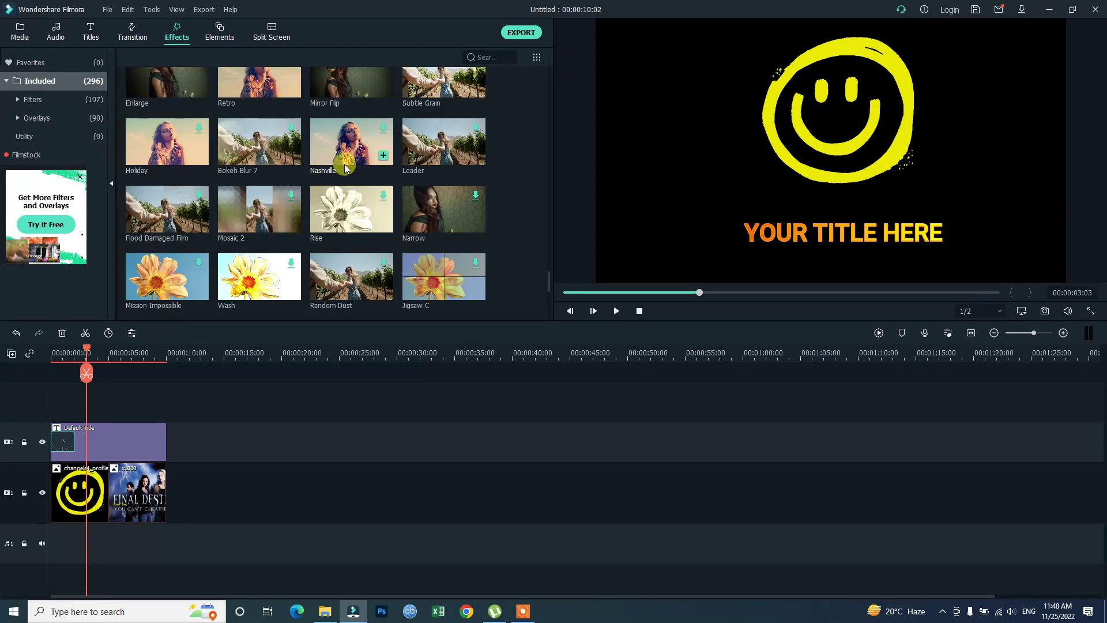
scroll(374, 156, down, 3)
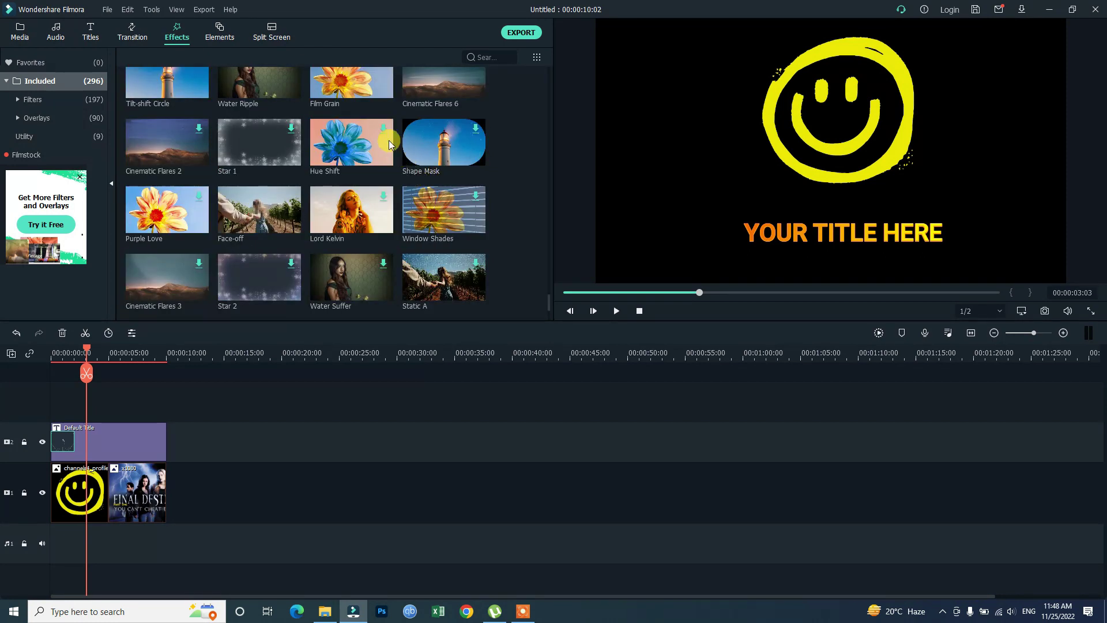
scroll(329, 160, down, 3)
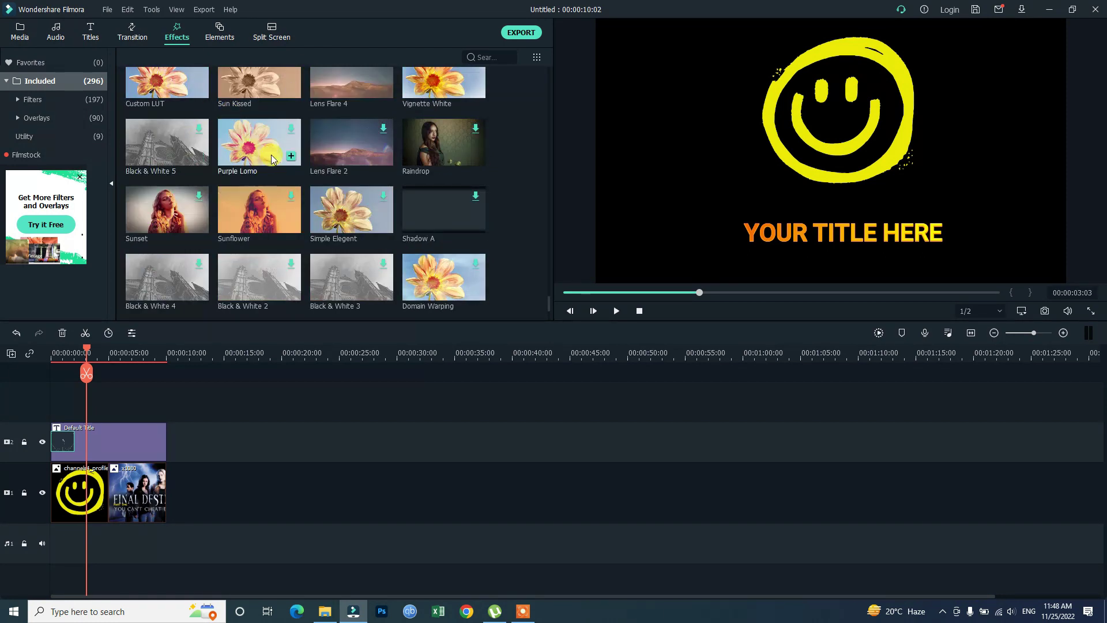
- Examine the effects in the Filters category
click(43, 100)
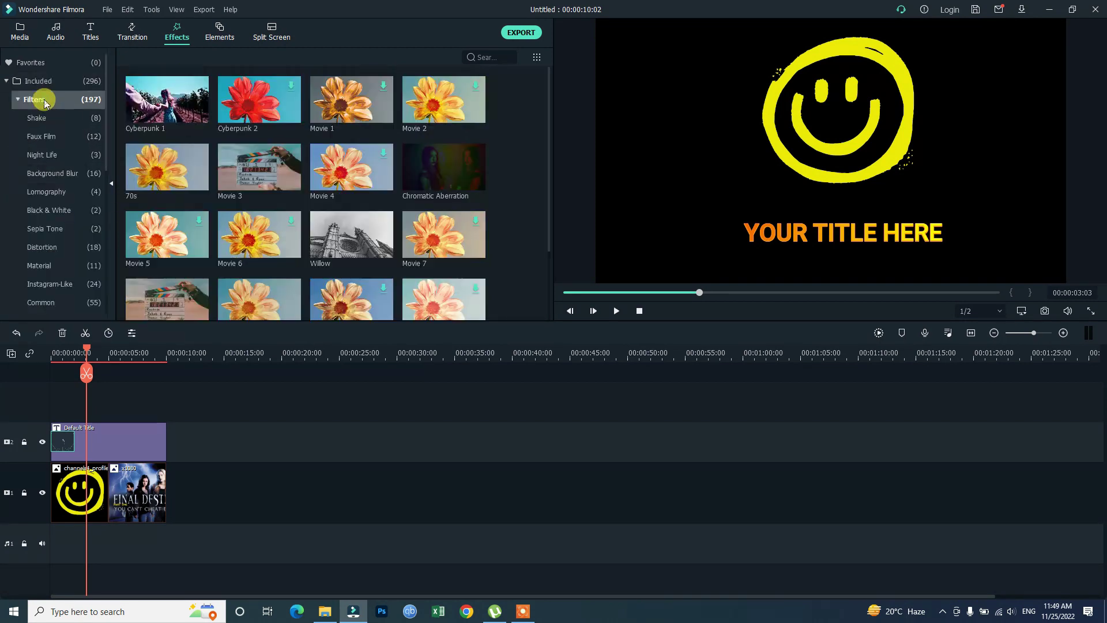
scroll(206, 219, down, 5)
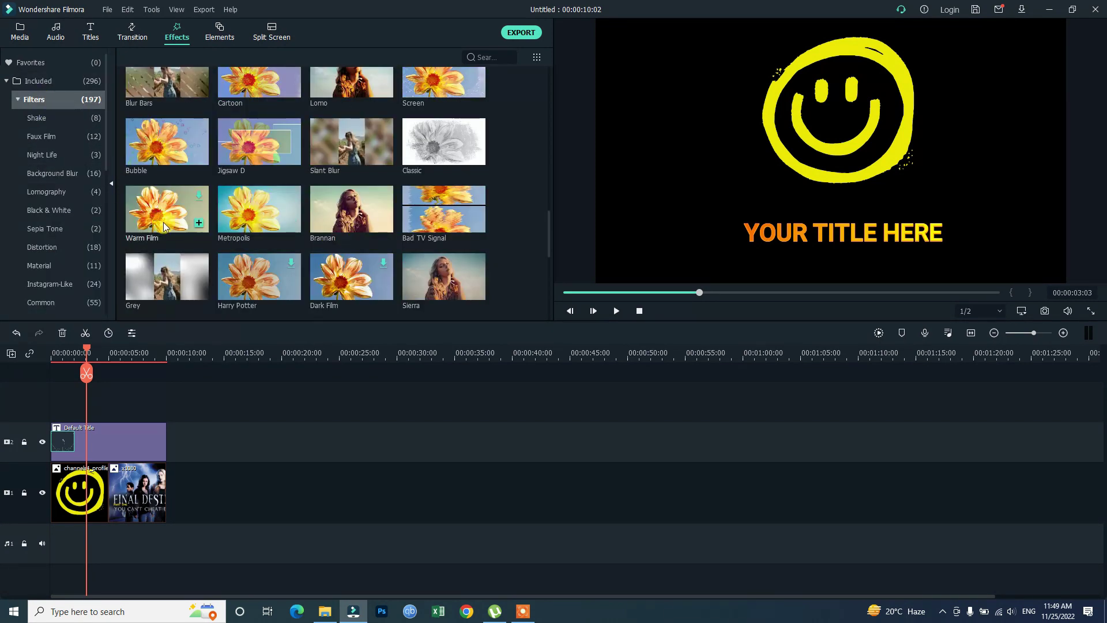
scroll(81, 196, down, 3)
scroll(26, 101, up, 3)
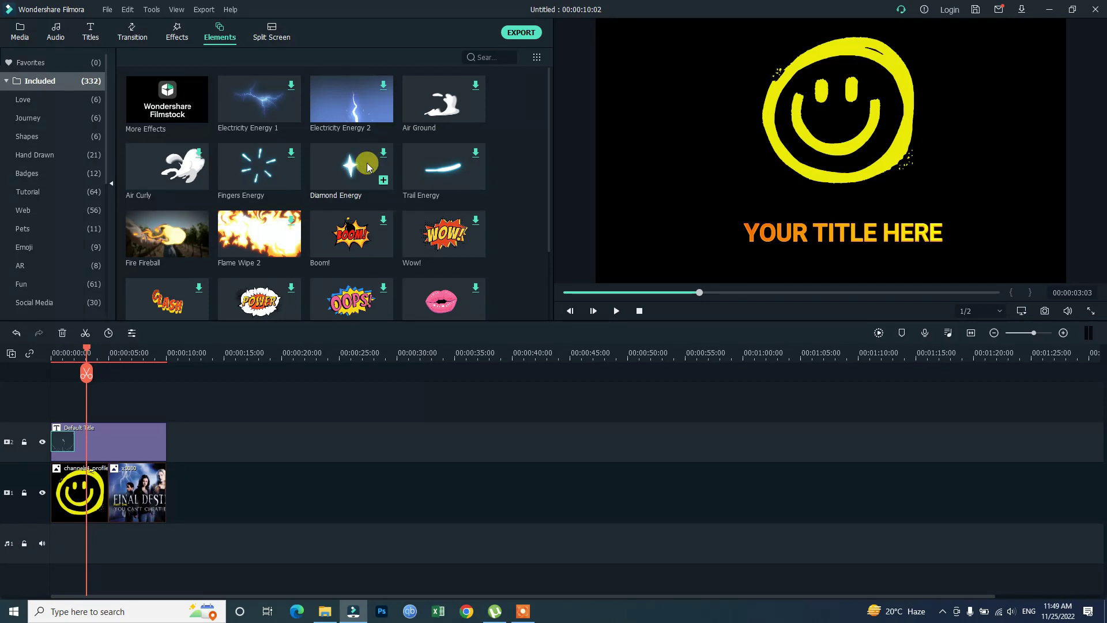
- Add the Fire Fireball element from the elements library on a new track above the title at 00:00:03:03, and play it
scroll(377, 164, down, 5)
scroll(381, 165, up, 4)
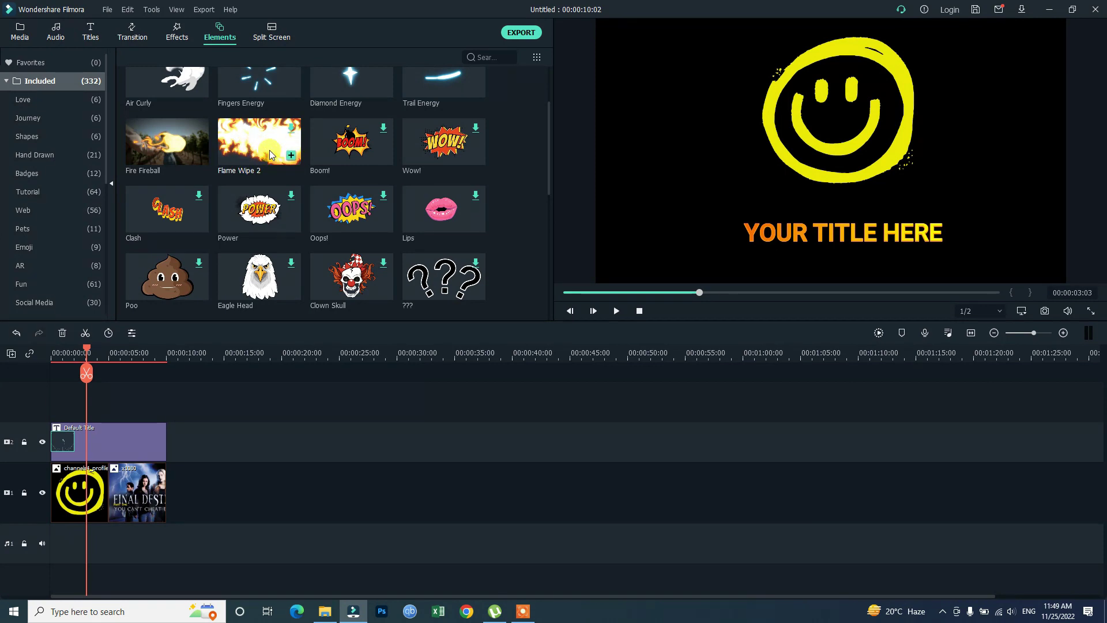
drag(155, 143, 88, 420)
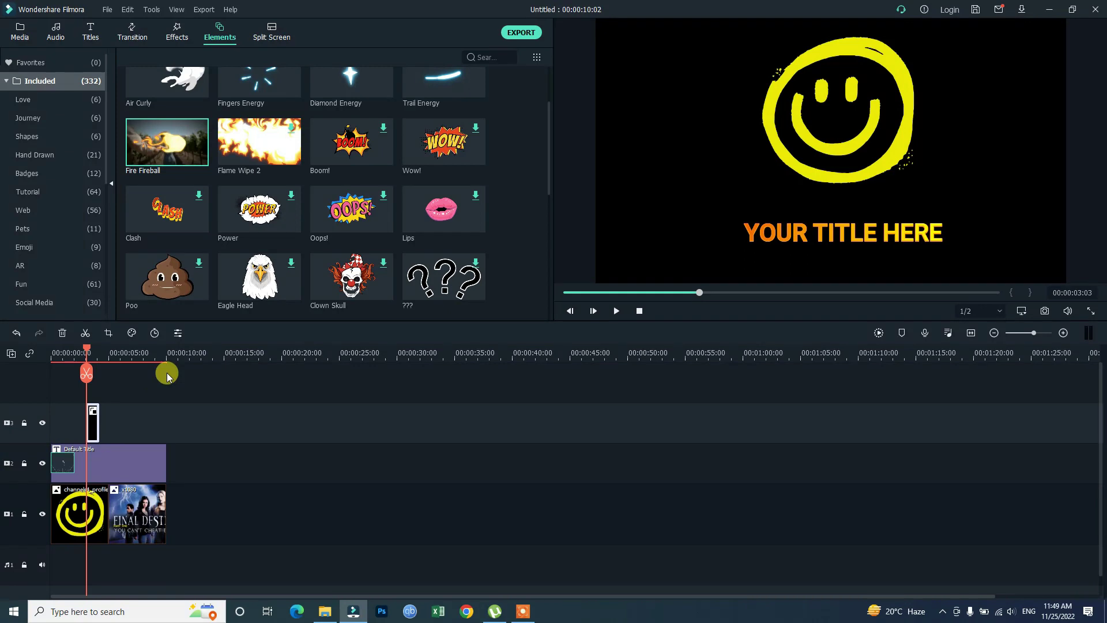
key(space)
key(space)
- Move the fireball clip near the start of the timeline, above the title's transition, and play from the beginning
drag(104, 353, 53, 353)
drag(90, 421, 63, 427)
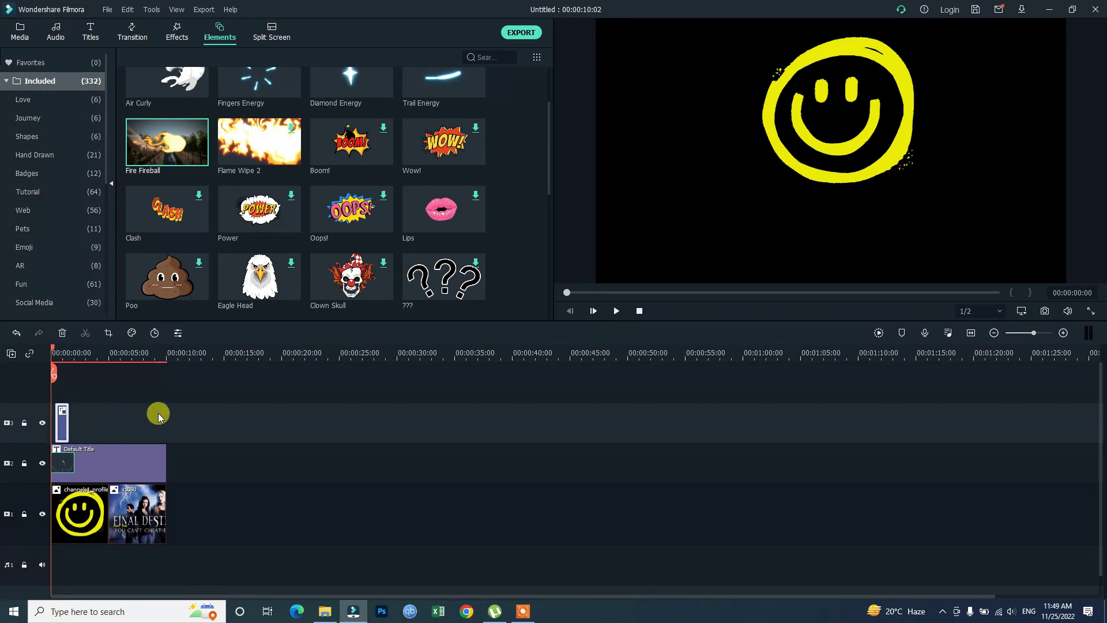
key(space)
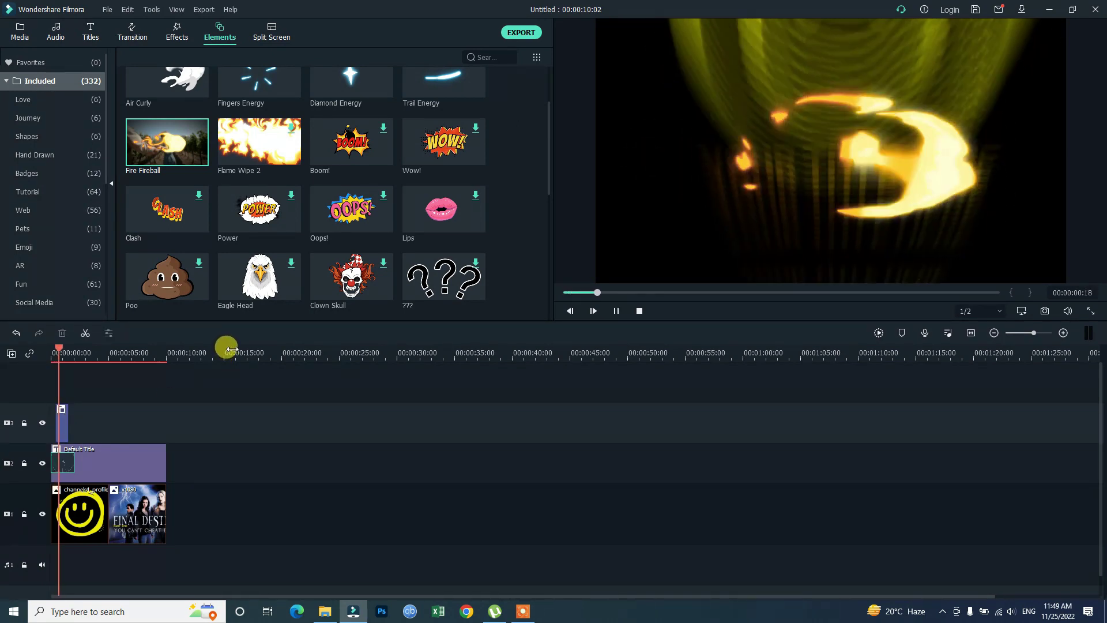
- Replay the fireball section near the timeline's start and scrub back through it to 00:00:00:22
click(61, 419)
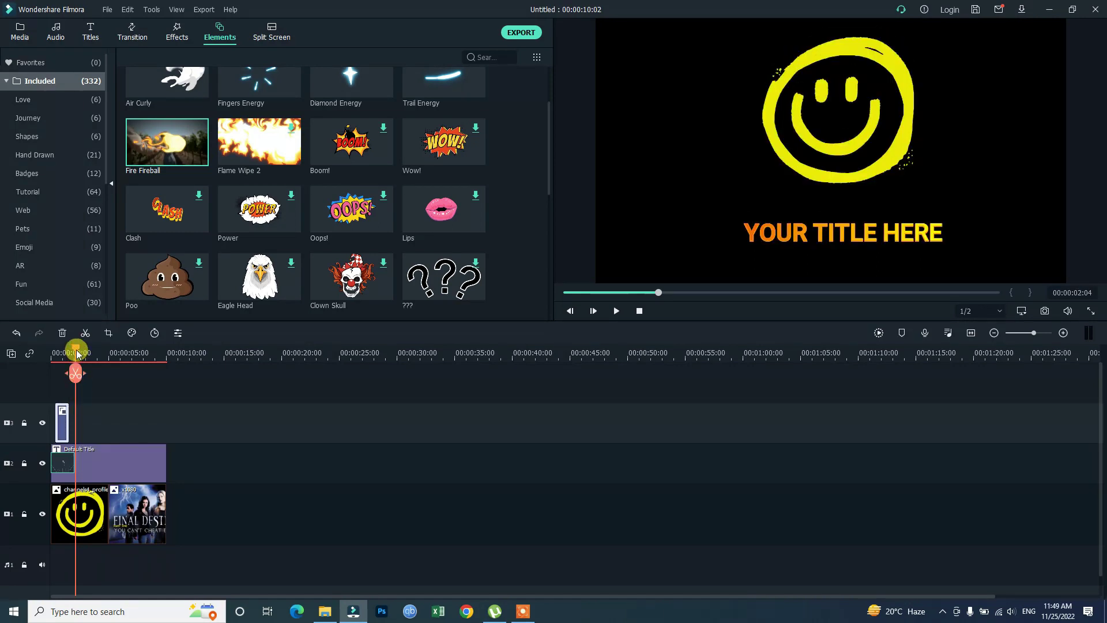
drag(77, 351, 62, 353)
click(103, 396)
key(space)
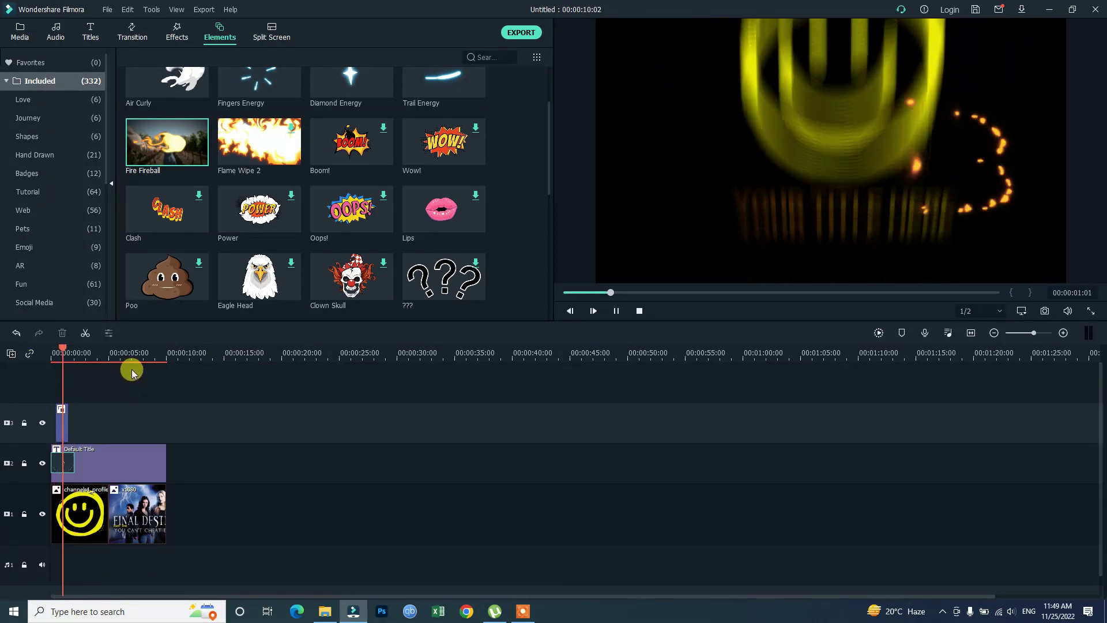
click(63, 420)
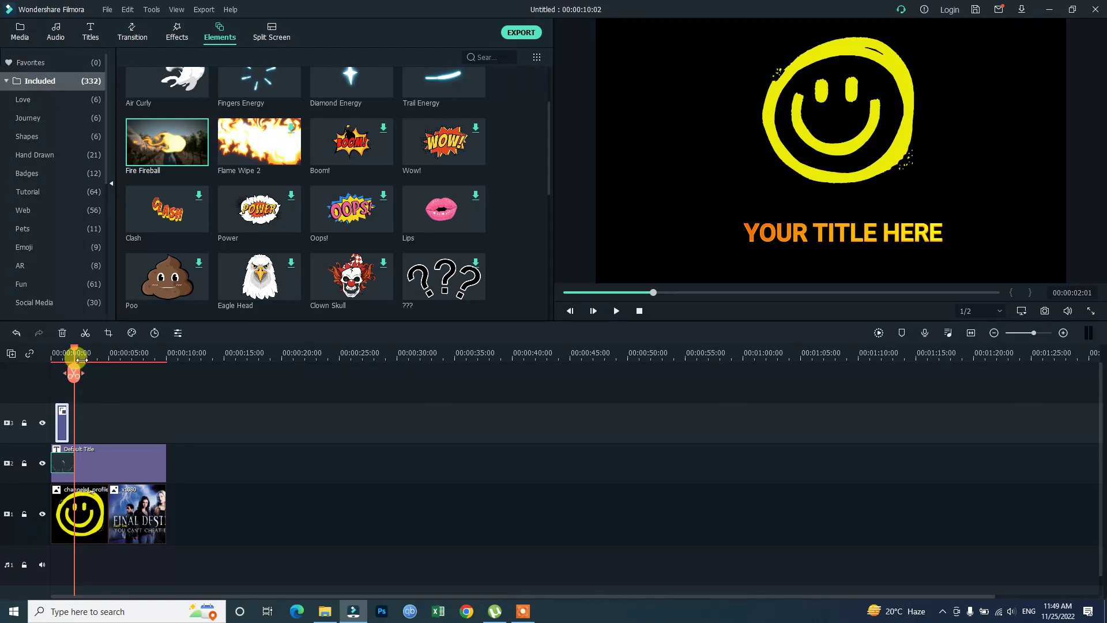
drag(73, 353, 62, 373)
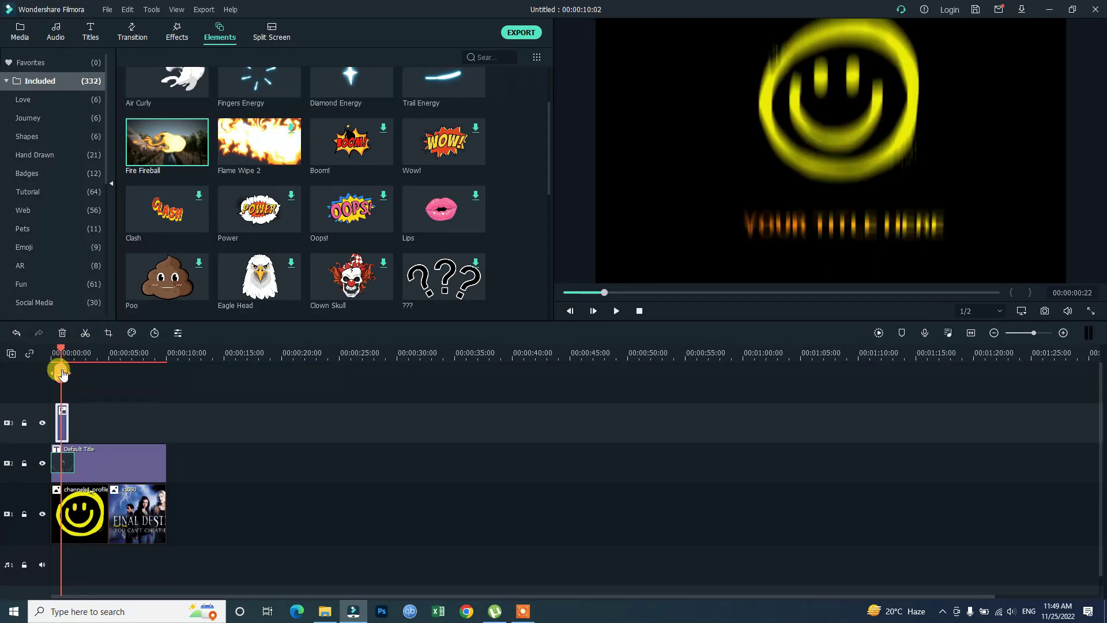
- Slow the fireball clip down to a custom speed of 0.50x with ripple edit enabled
click(67, 426)
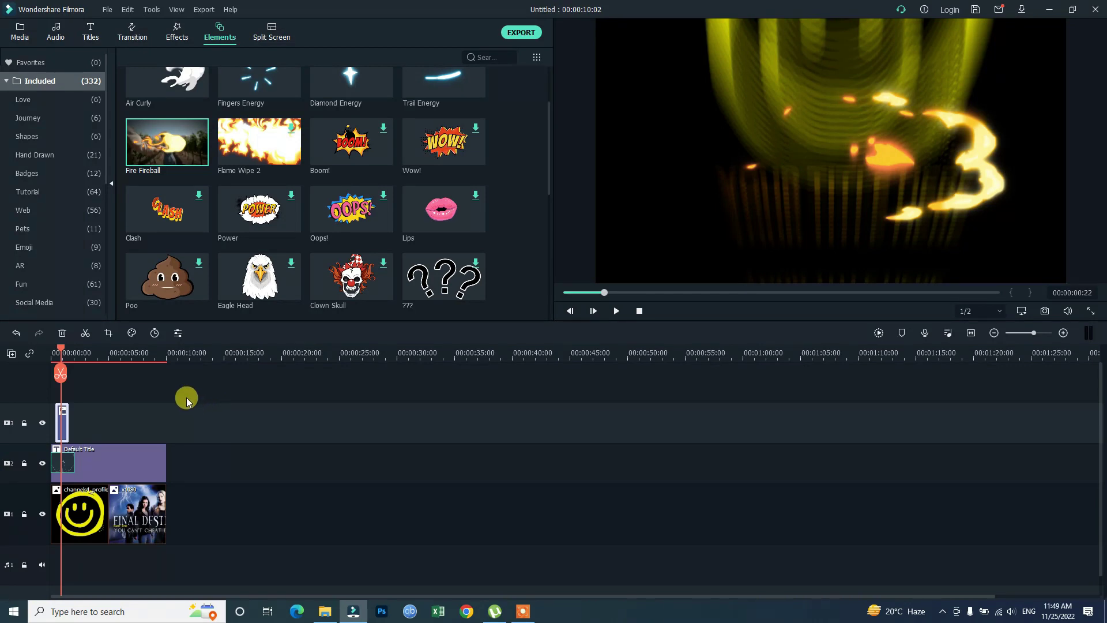
key(ctrl+r)
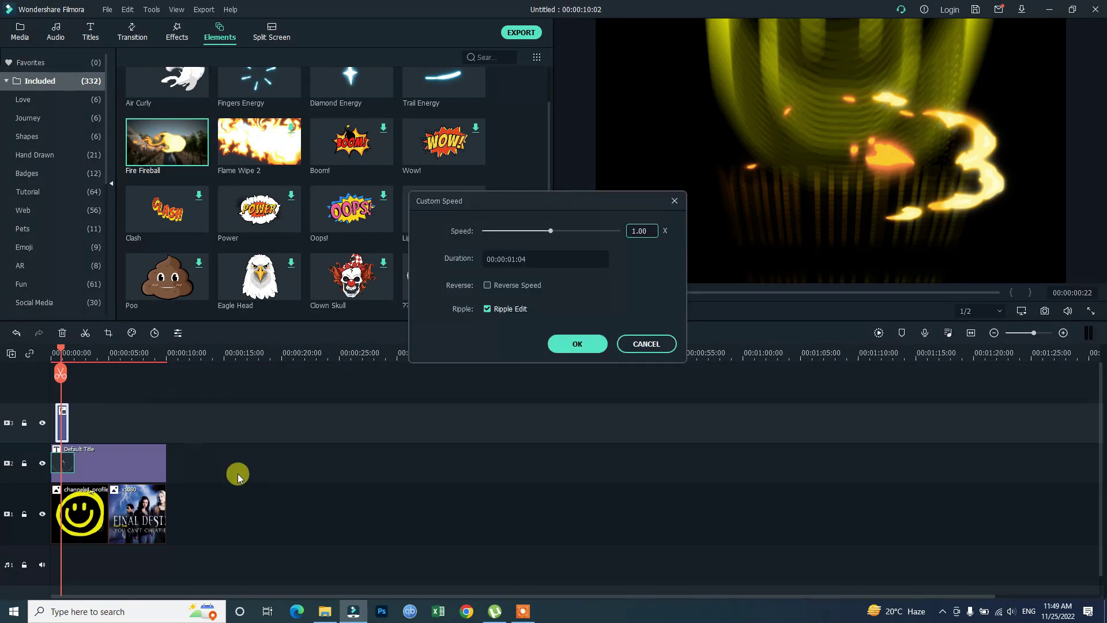
click(640, 233)
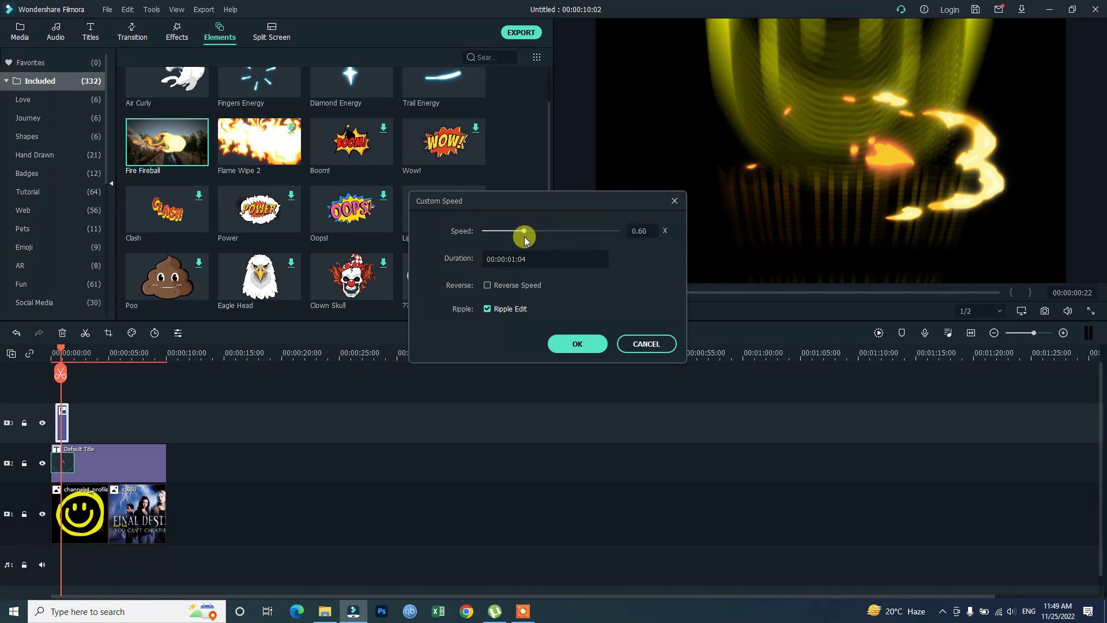
drag(520, 237, 517, 237)
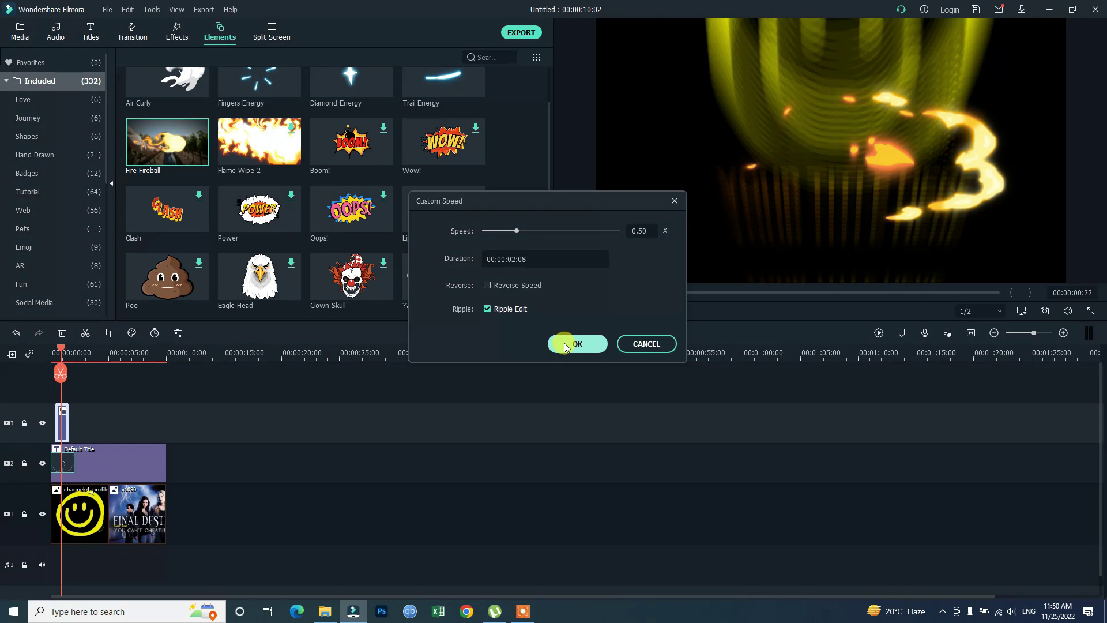
key(Return)
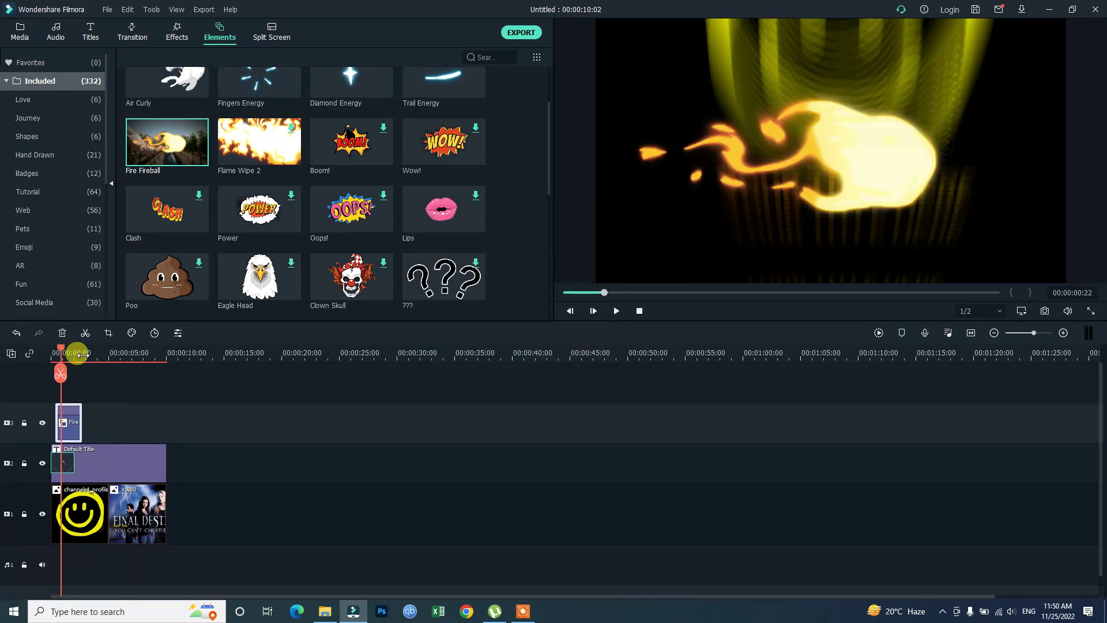
- Play the slowed fireball section from the beginning of the timeline and stop at 00:00:03:19
drag(61, 348, 35, 353)
key(space)
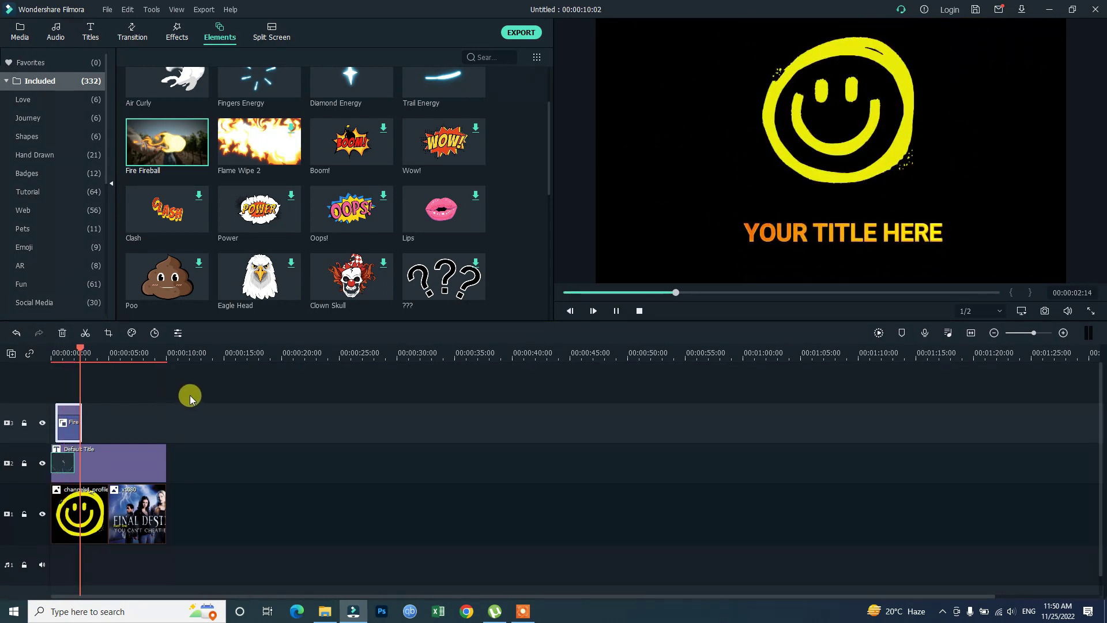
key(space)
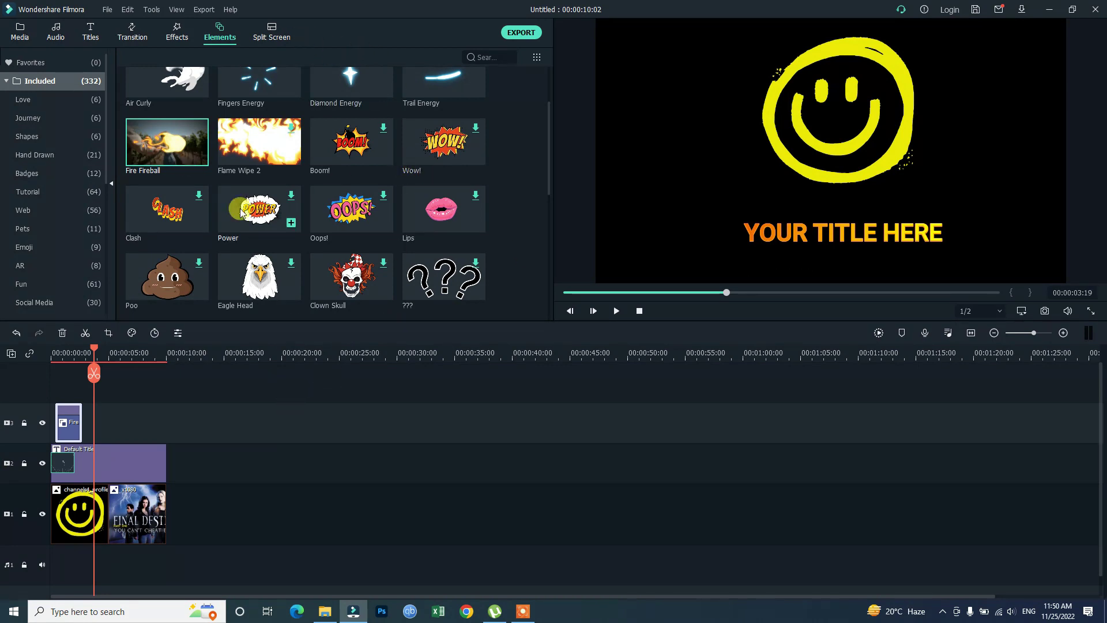
- Add the three-section split screen with a large curved area and two stacked areas directly after the fireball clip, and play it
click(278, 33)
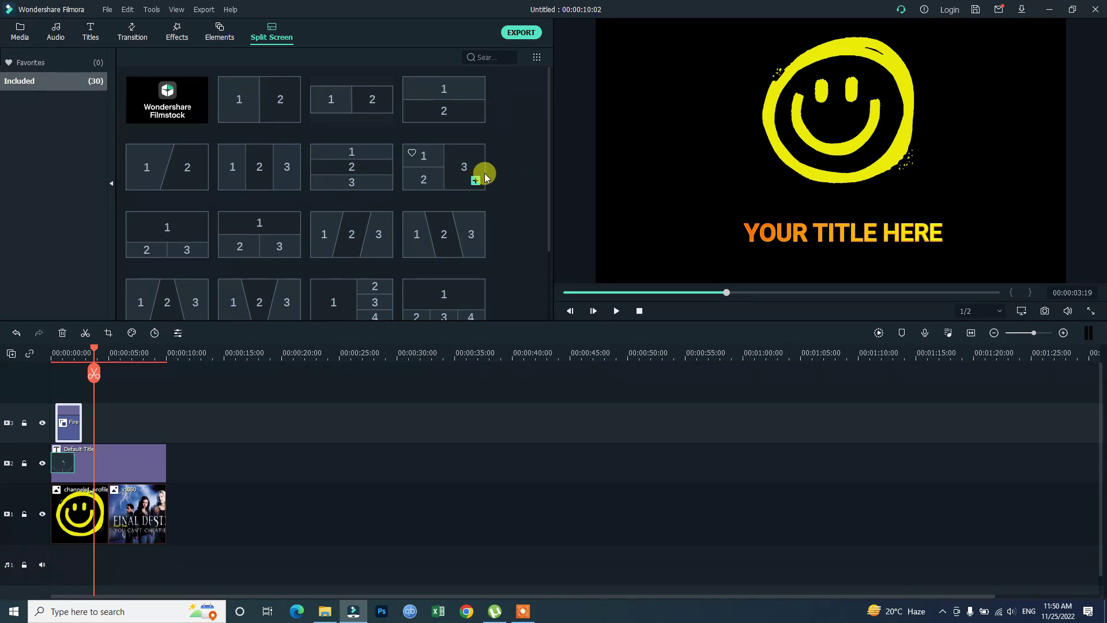
scroll(507, 173, down, 5)
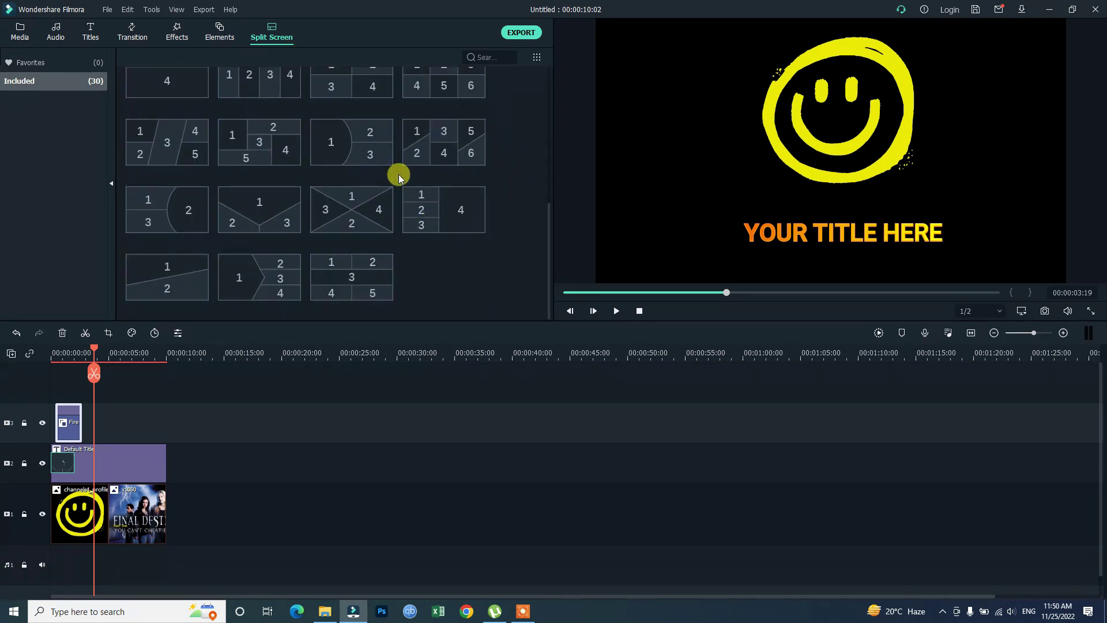
drag(343, 145, 84, 441)
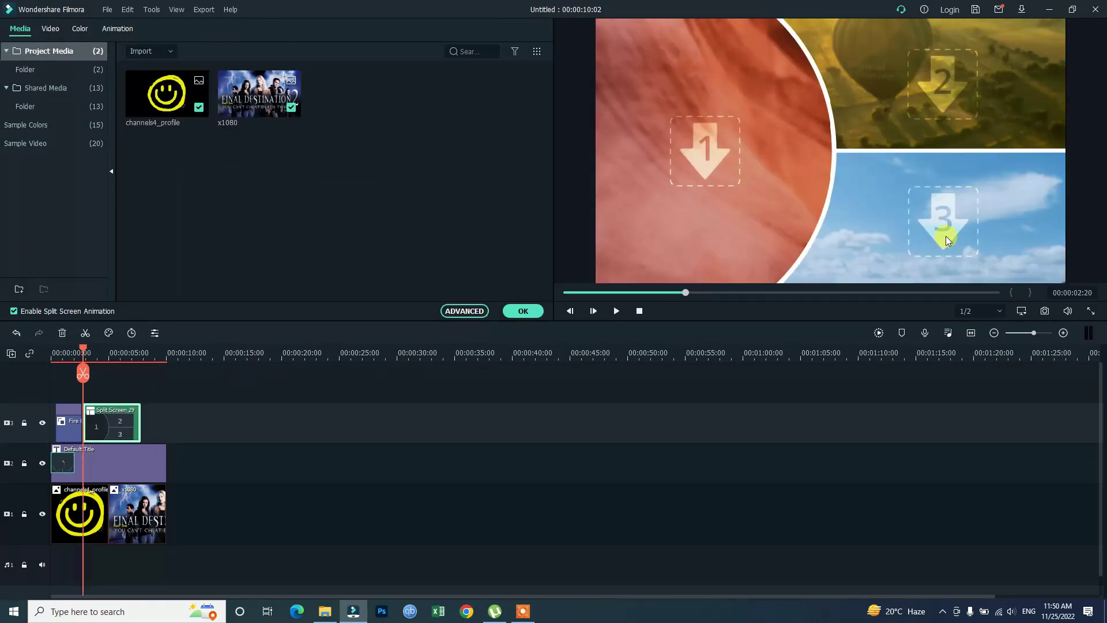
click(711, 142)
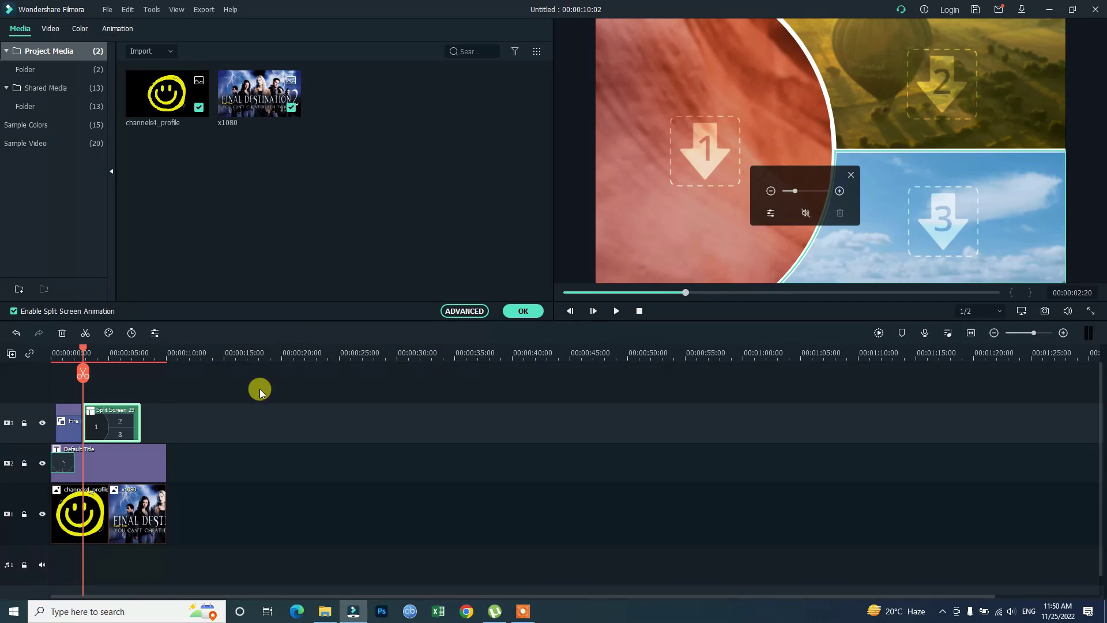
click(175, 460)
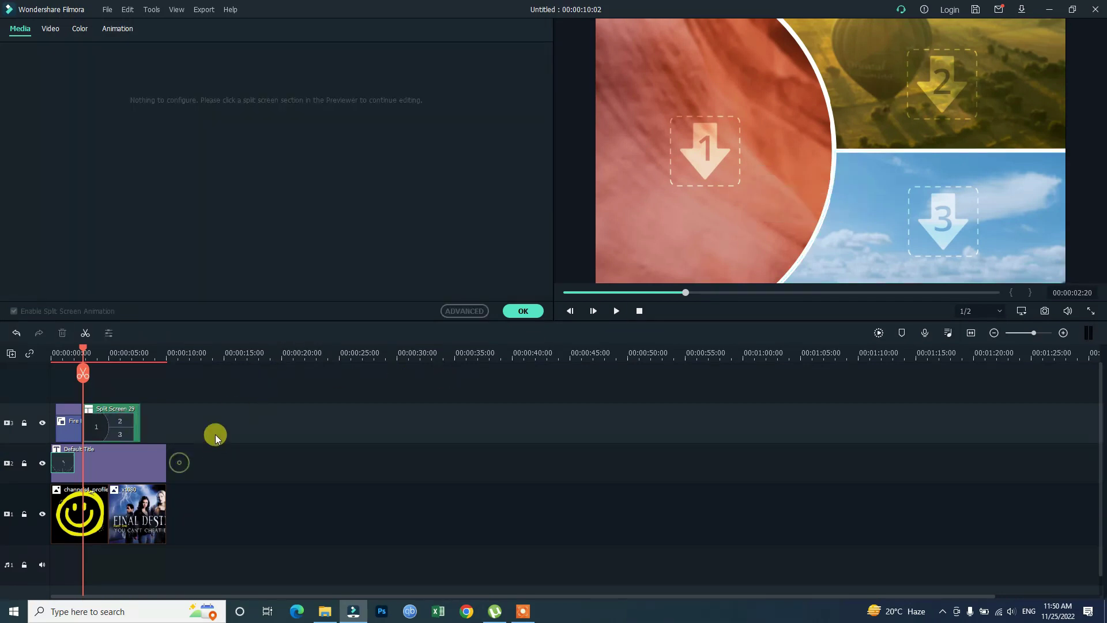
key(space)
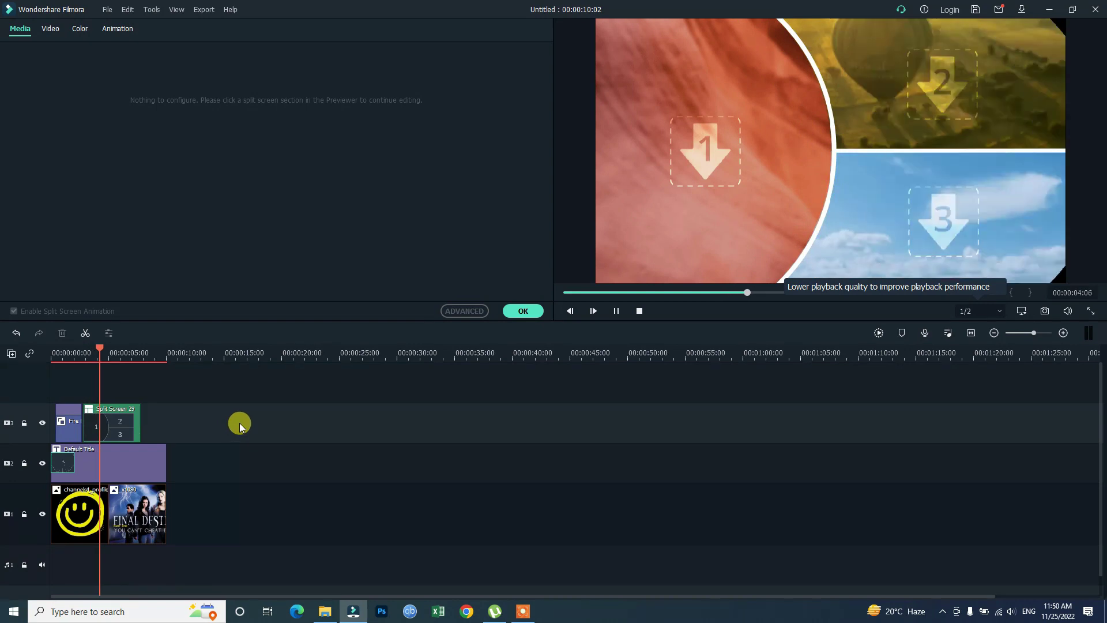
- Fill section 1 of the split screen with the x1080 image and finish editing the split screen
click(838, 211)
click(726, 138)
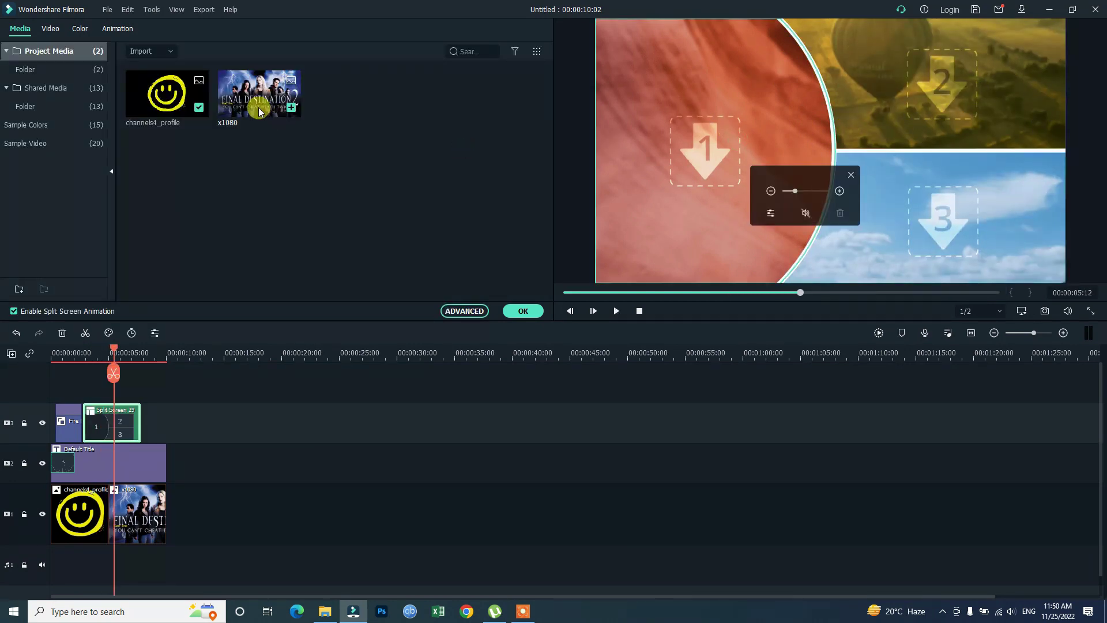
drag(223, 88, 686, 127)
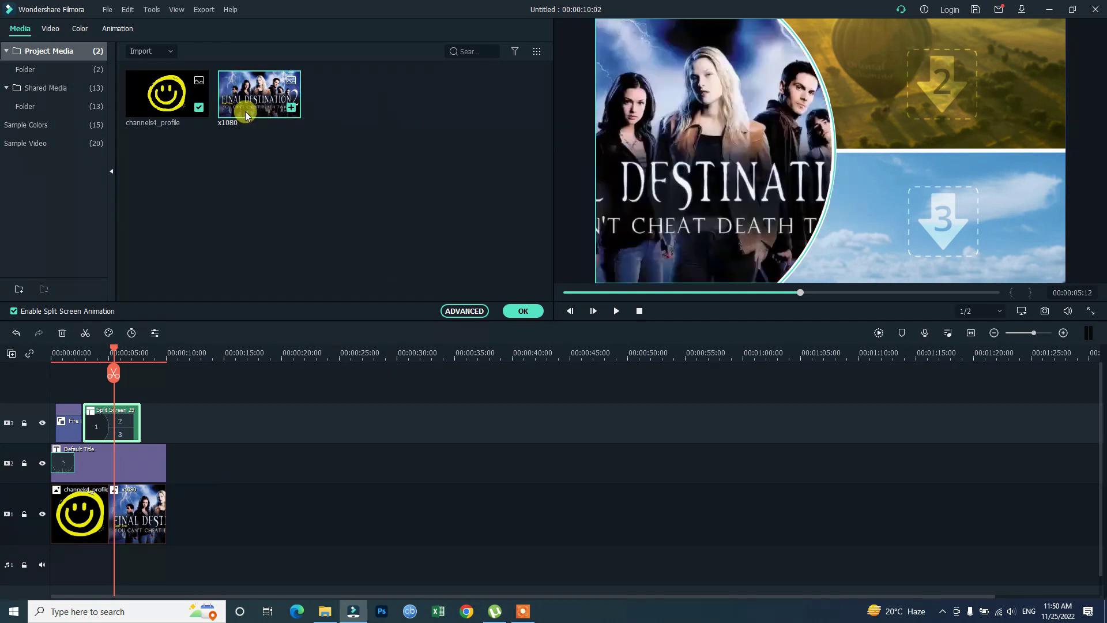
click(600, 404)
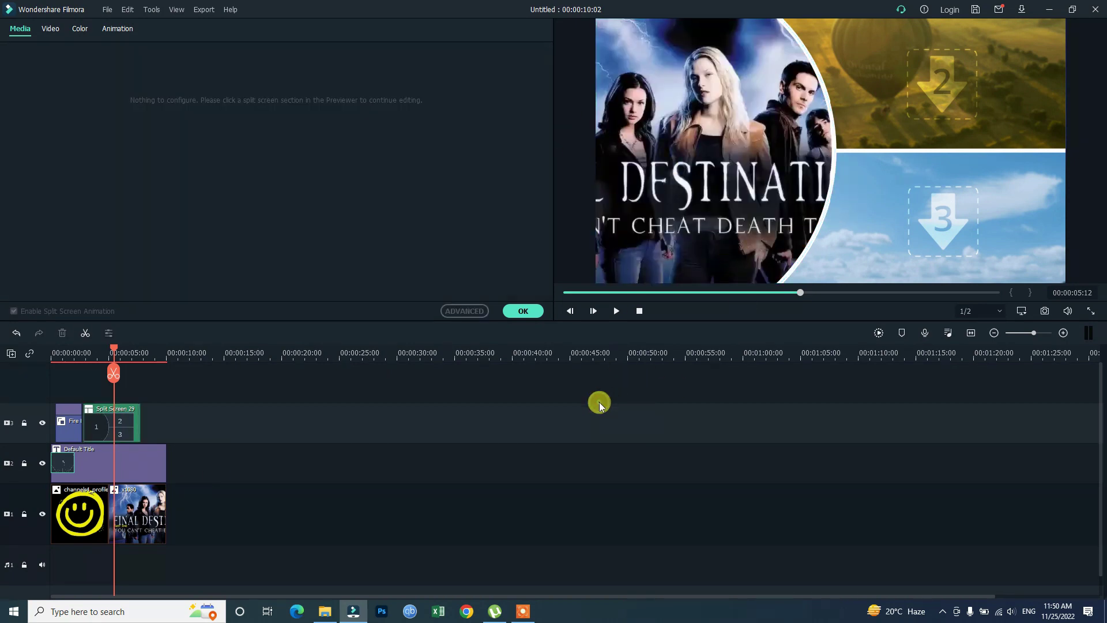
click(523, 310)
scroll(358, 185, up, 5)
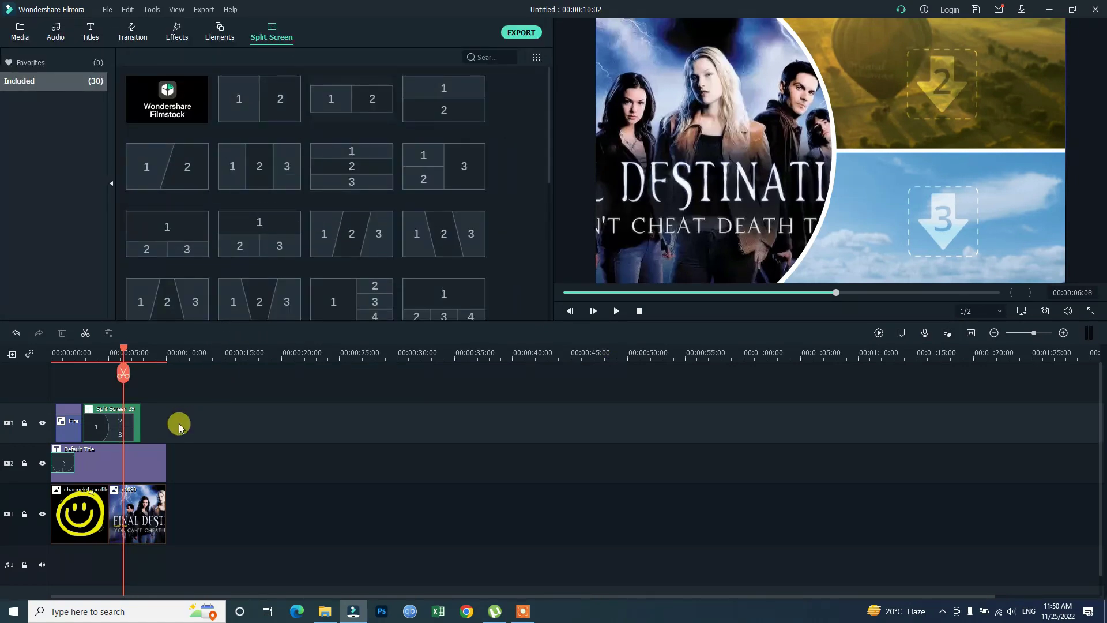
- Delete the split screen clip, show the project media again and return the playhead to 00:00:00:00
click(114, 421)
key(Delete)
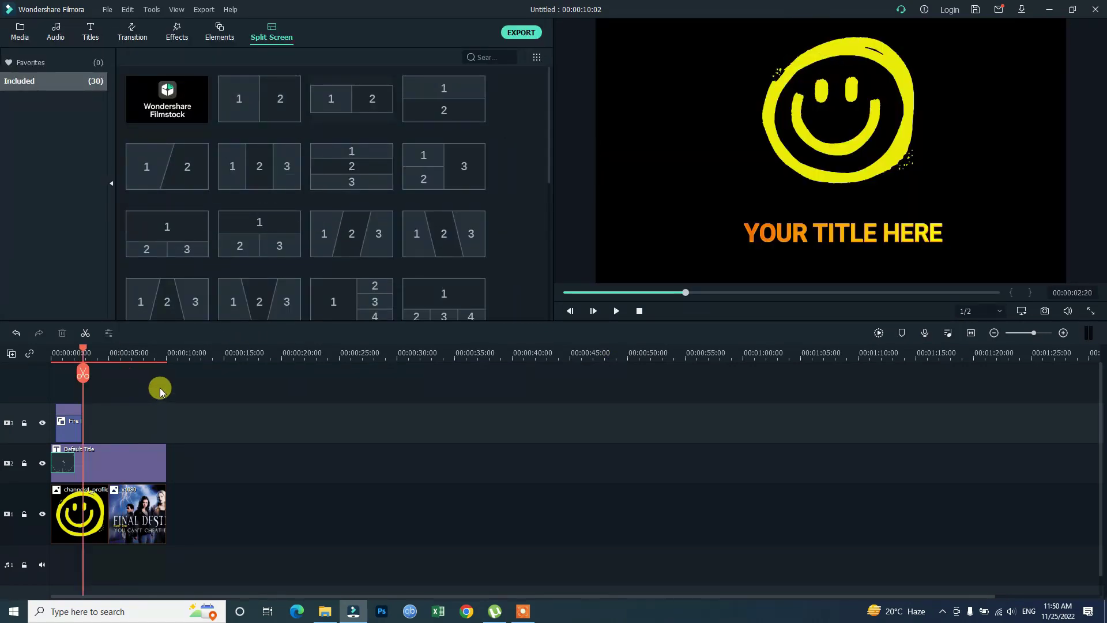
click(21, 30)
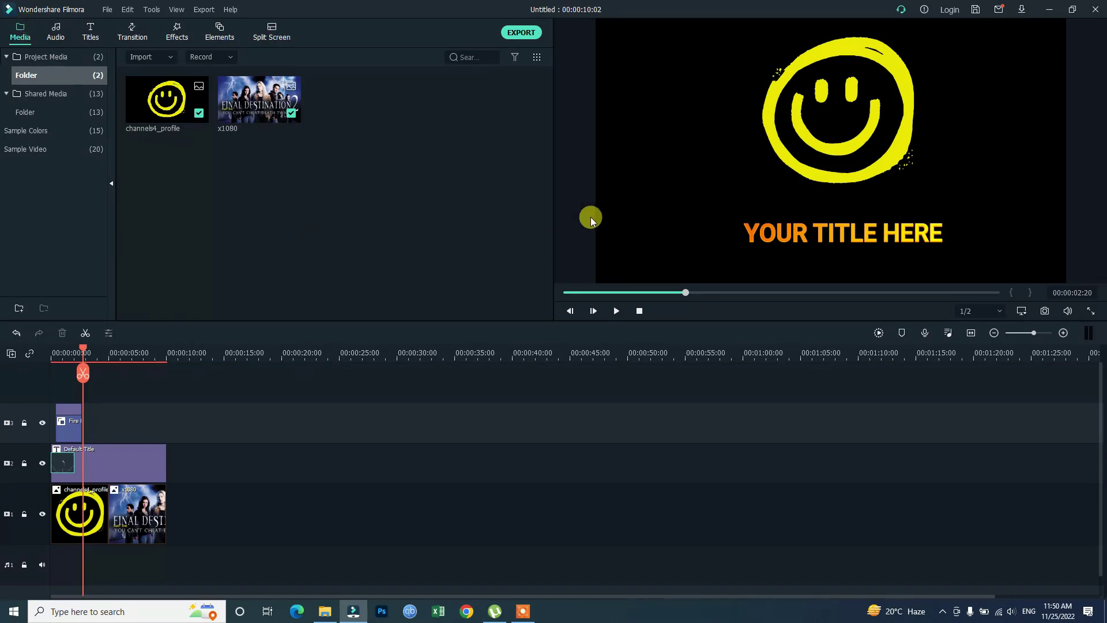
drag(91, 346, 7, 346)
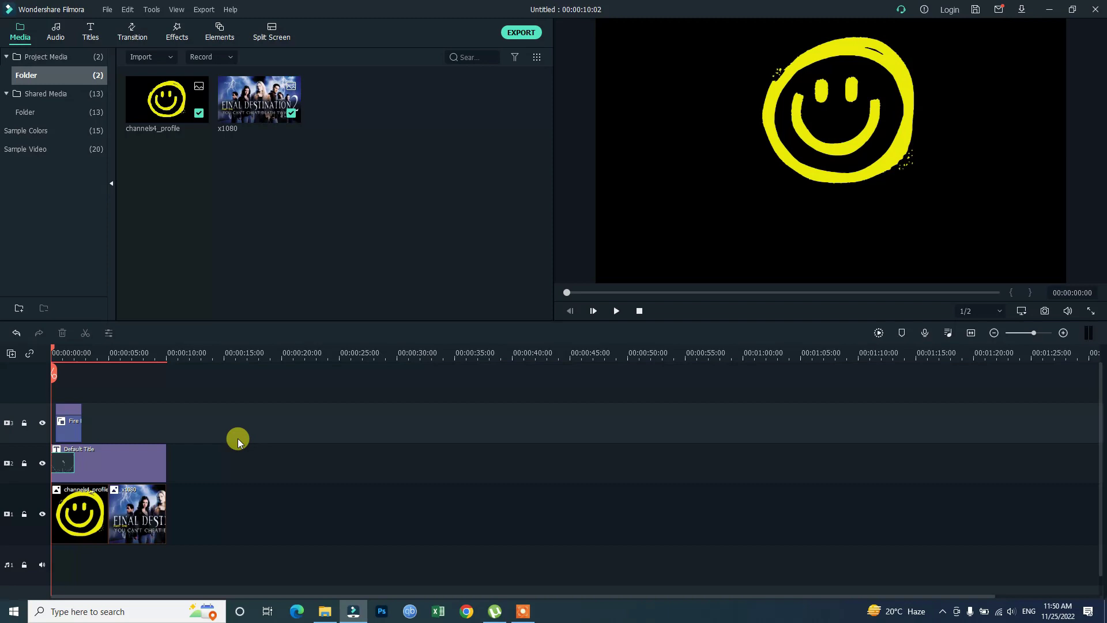
scroll(239, 438, down, 1)
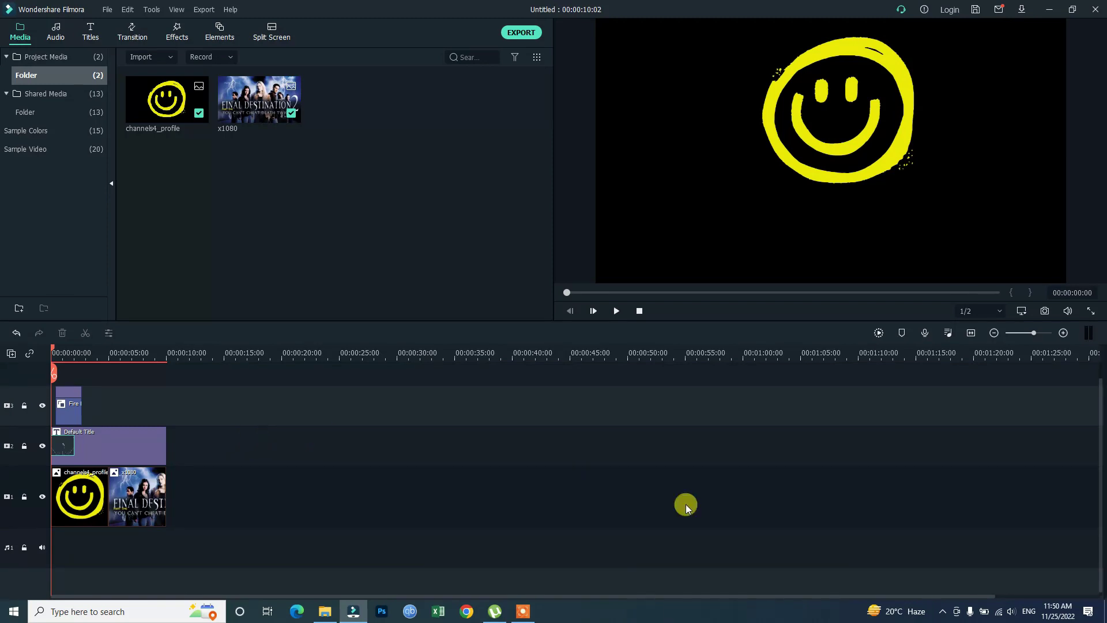
scroll(701, 510, up, 1)
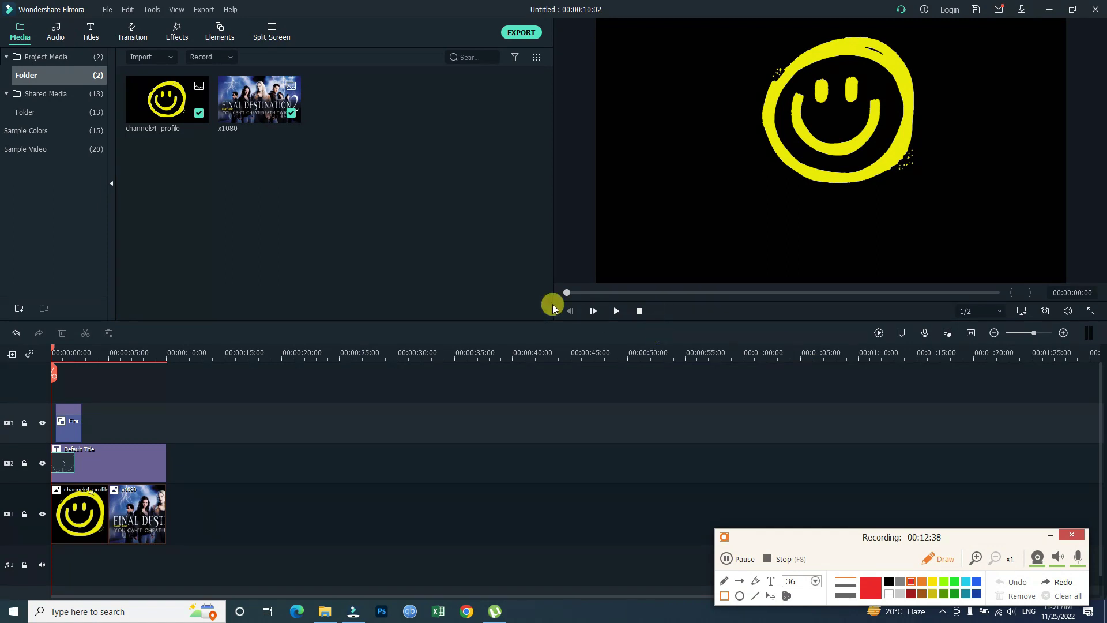
drag(551, 305, 667, 319)
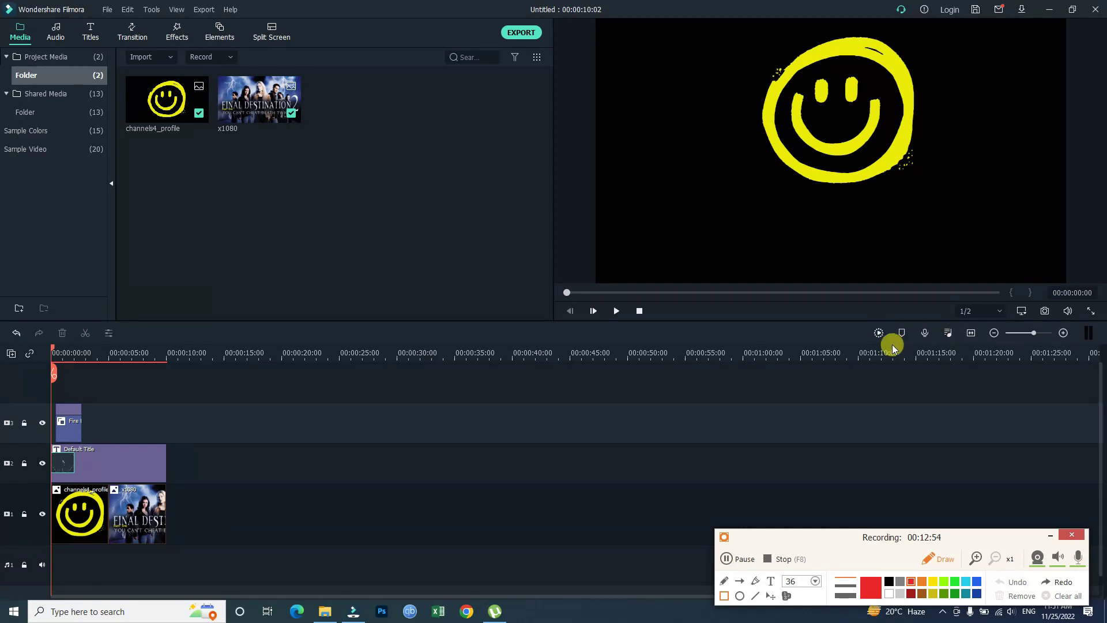
drag(857, 323, 1102, 345)
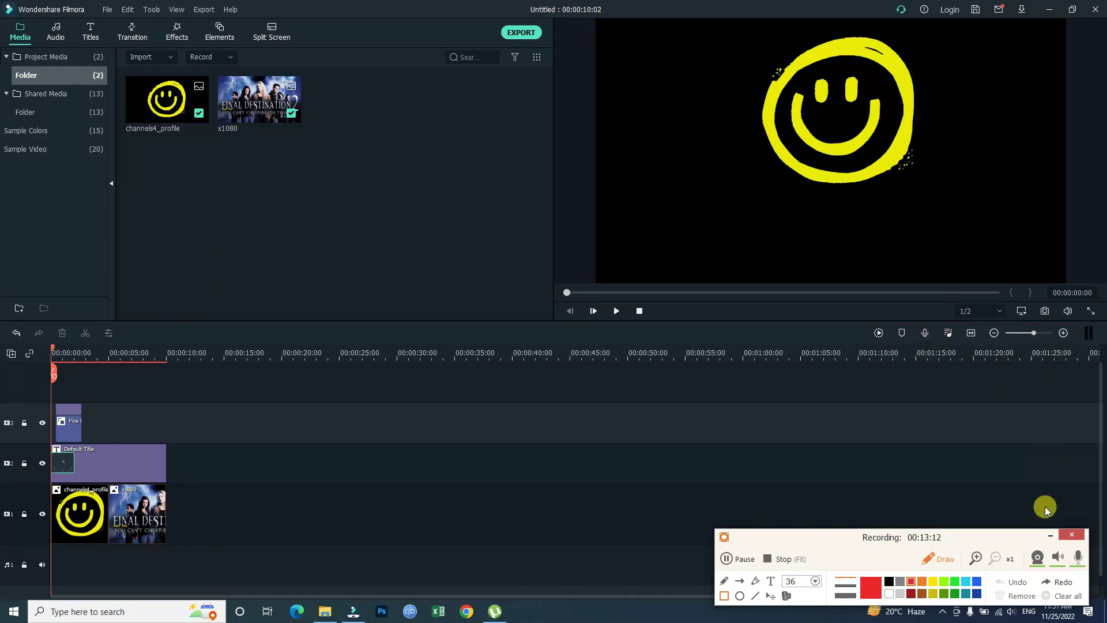
- Try out the timeline zoom, shrinking the clips to a sliver and enlarging them until they cover over half of its width
drag(984, 353, 660, 379)
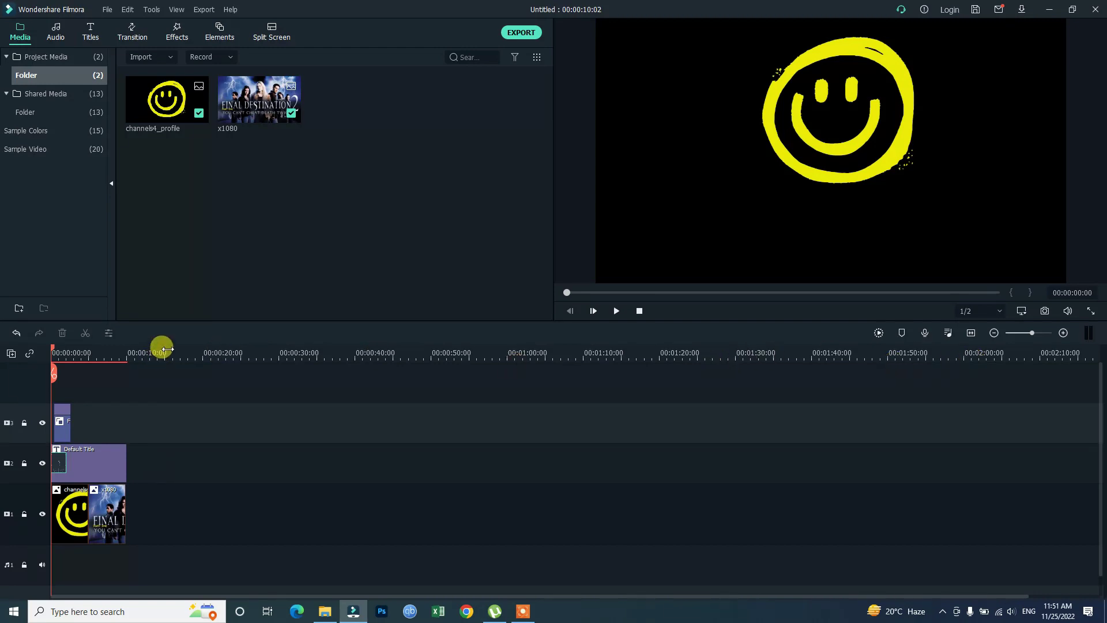
mouse_move(59, 338)
mouse_down()
mouse_move(346, 364)
mouse_move(1064, 369)
mouse_up()
key(ctrl+z)
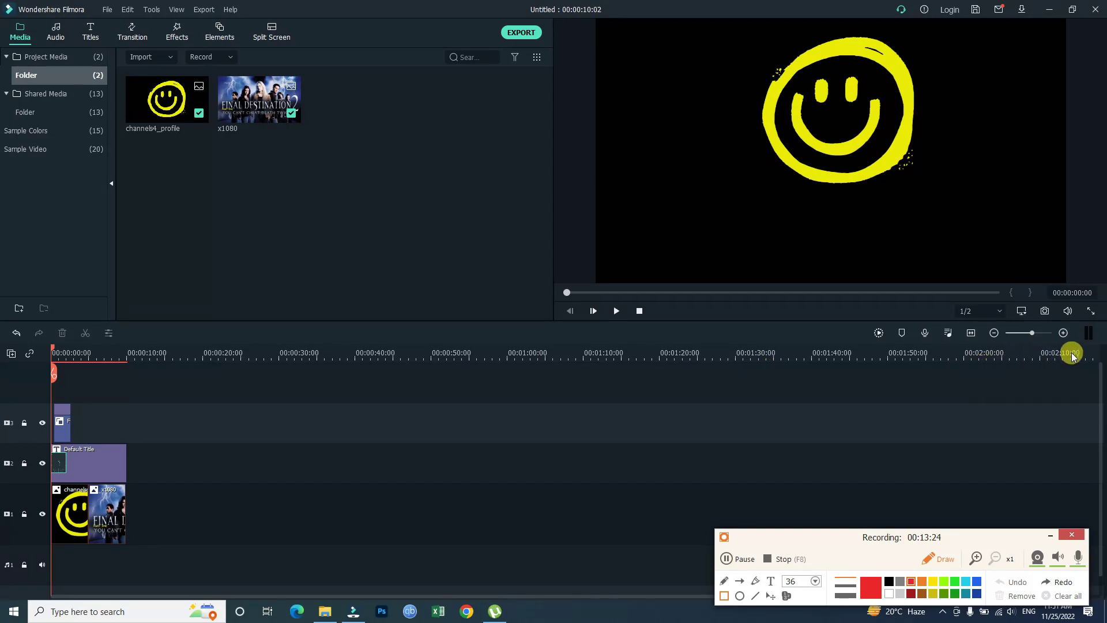
click(1050, 537)
drag(1054, 349, 131, 359)
click(57, 510)
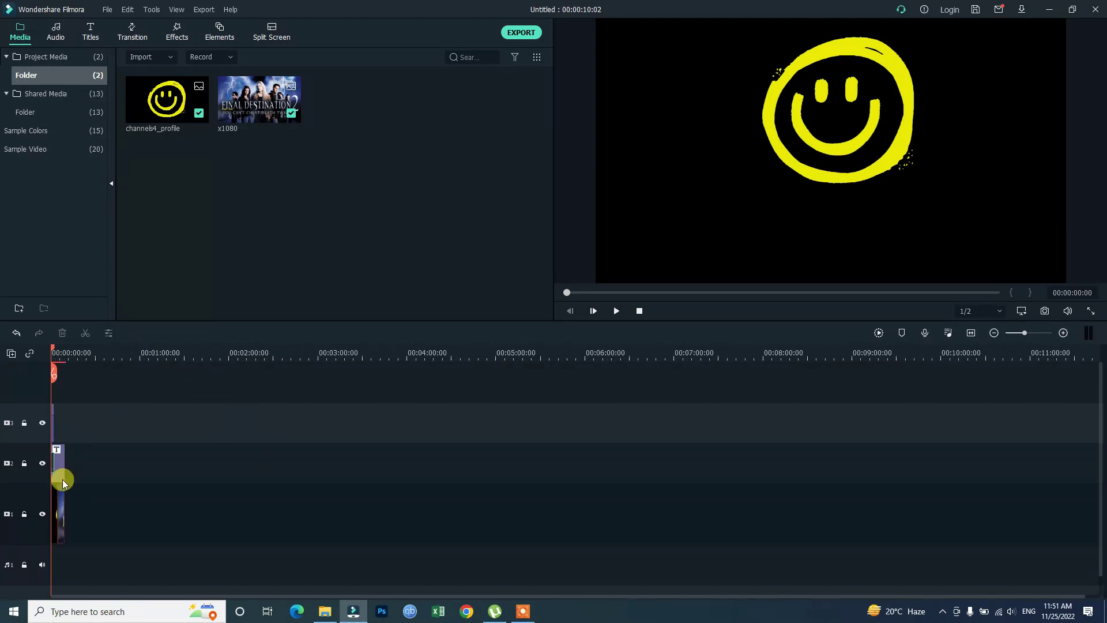
drag(848, 351, 377, 377)
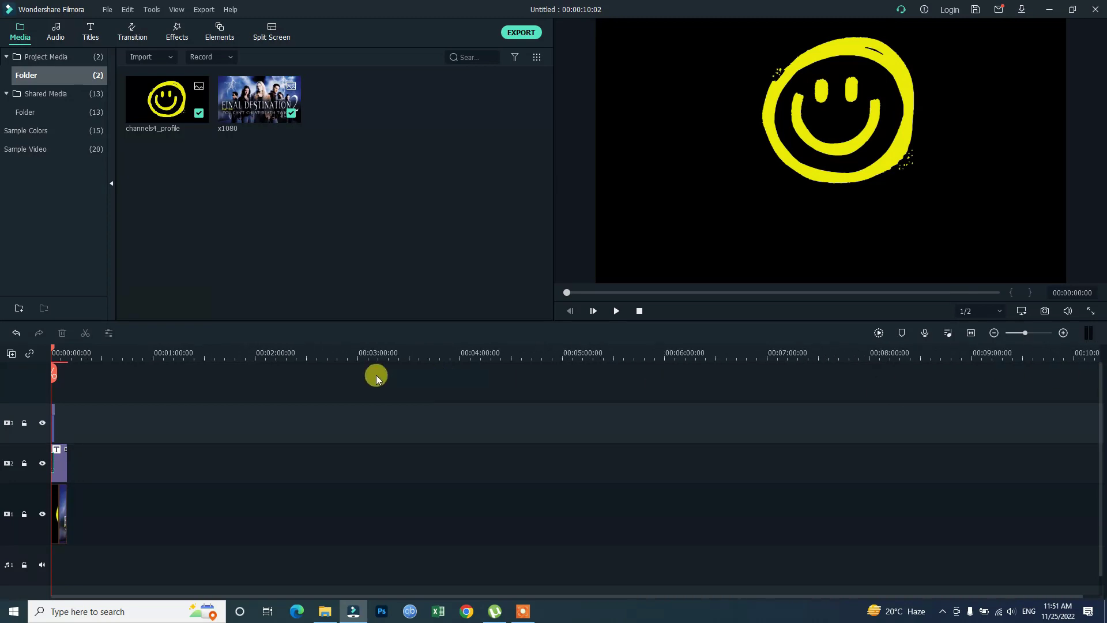
drag(314, 348, 259, 375)
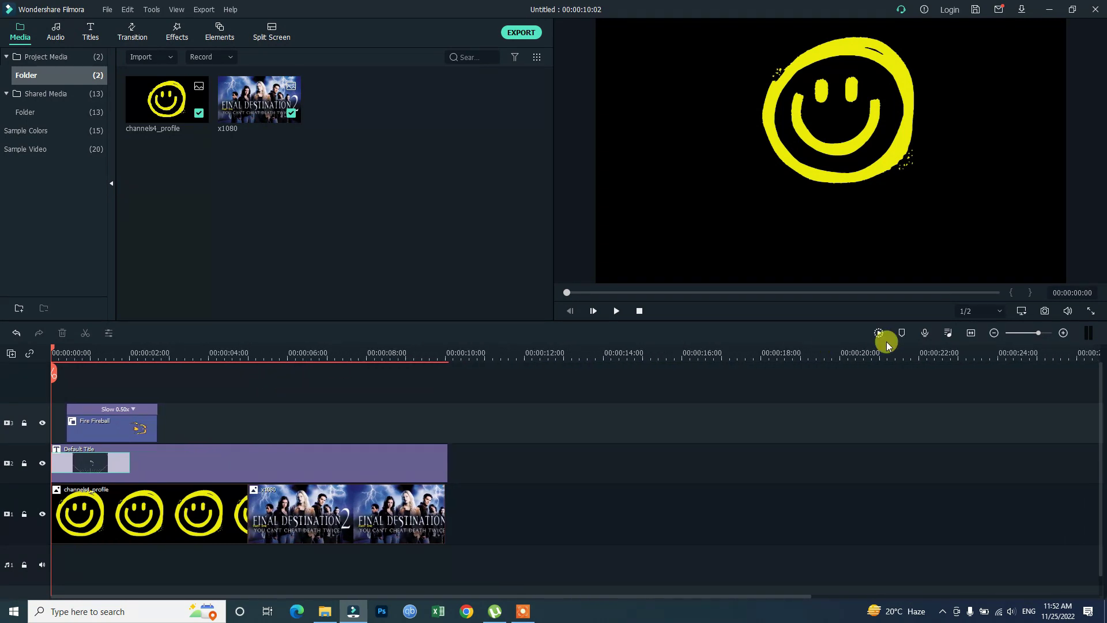
mouse_move(1038, 333)
mouse_down()
mouse_move(1026, 332)
mouse_move(1041, 336)
mouse_up()
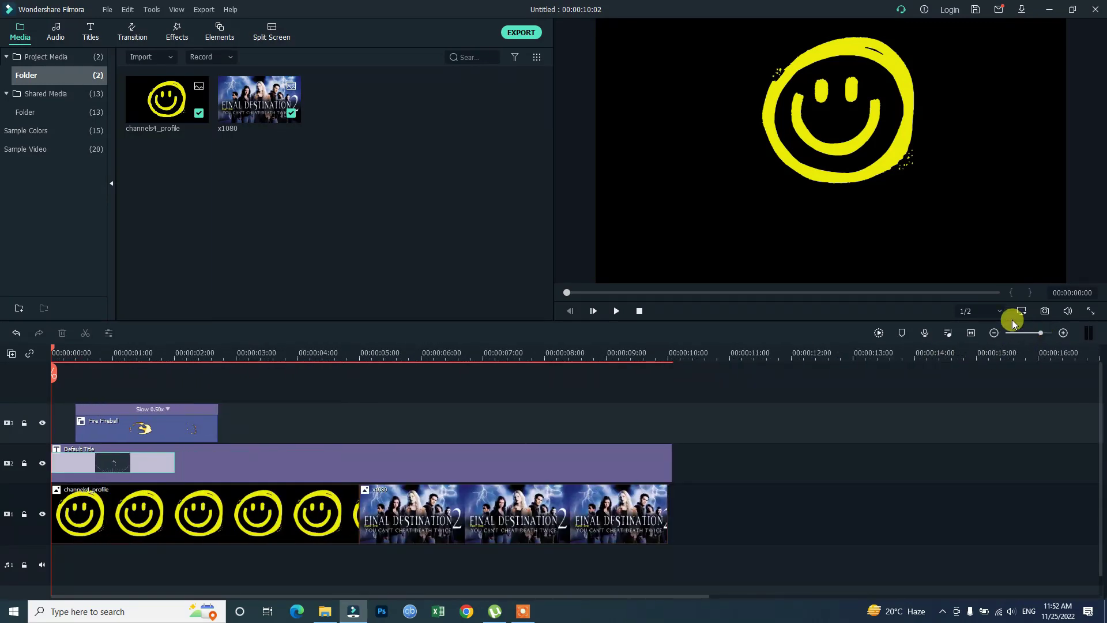
- Open the project's aspect ratio settings and review the available aspect ratios, keeping 16:9 (Widescreen)
click(1020, 312)
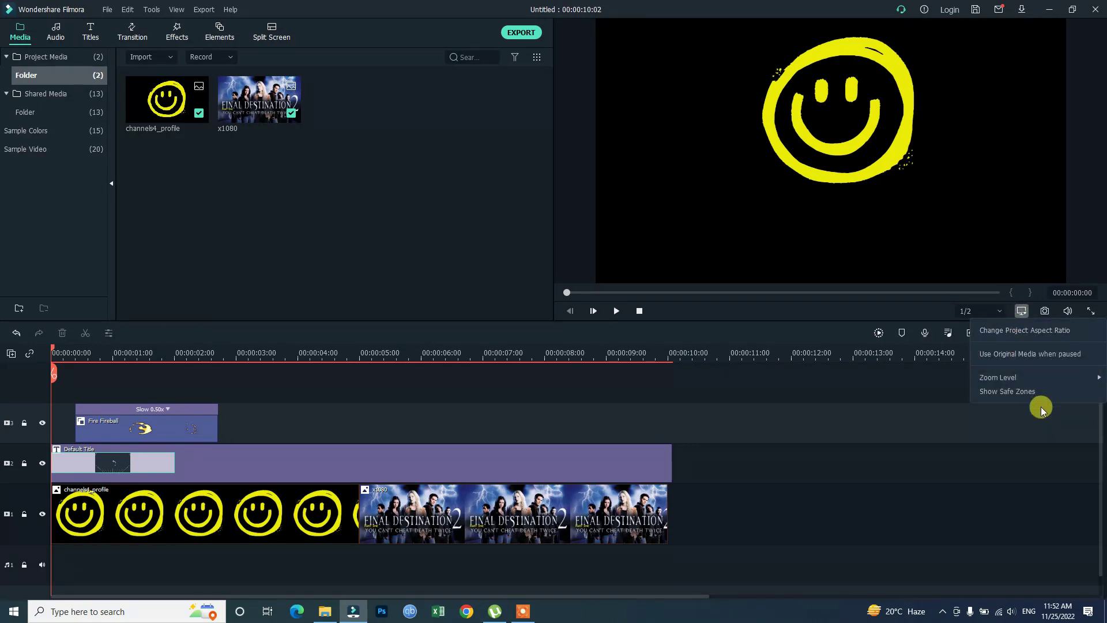
mouse_move(1050, 380)
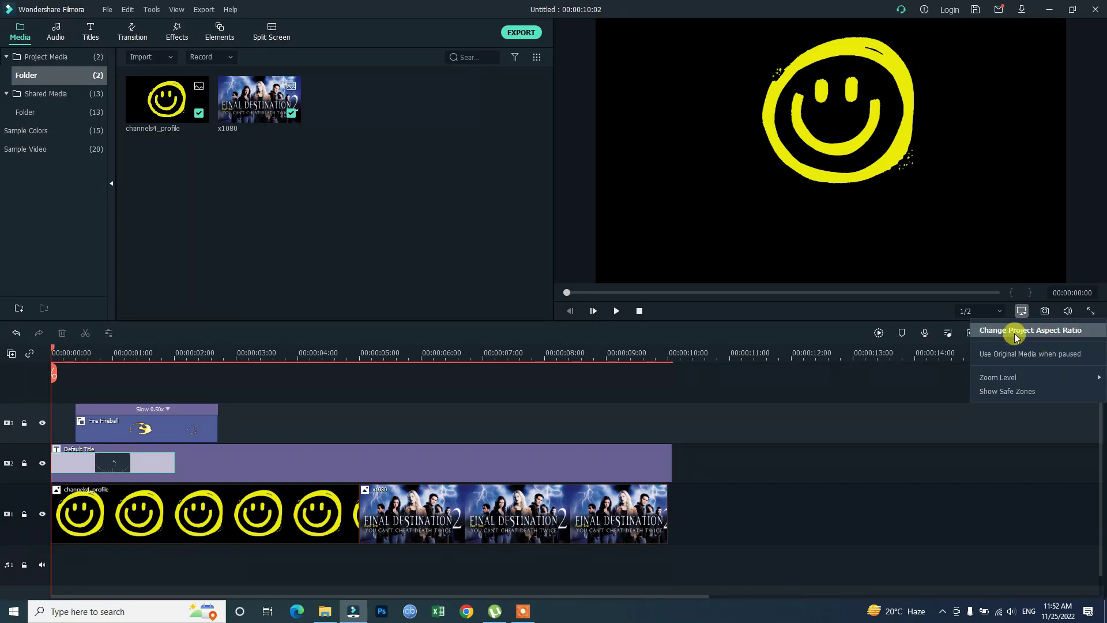
click(1041, 330)
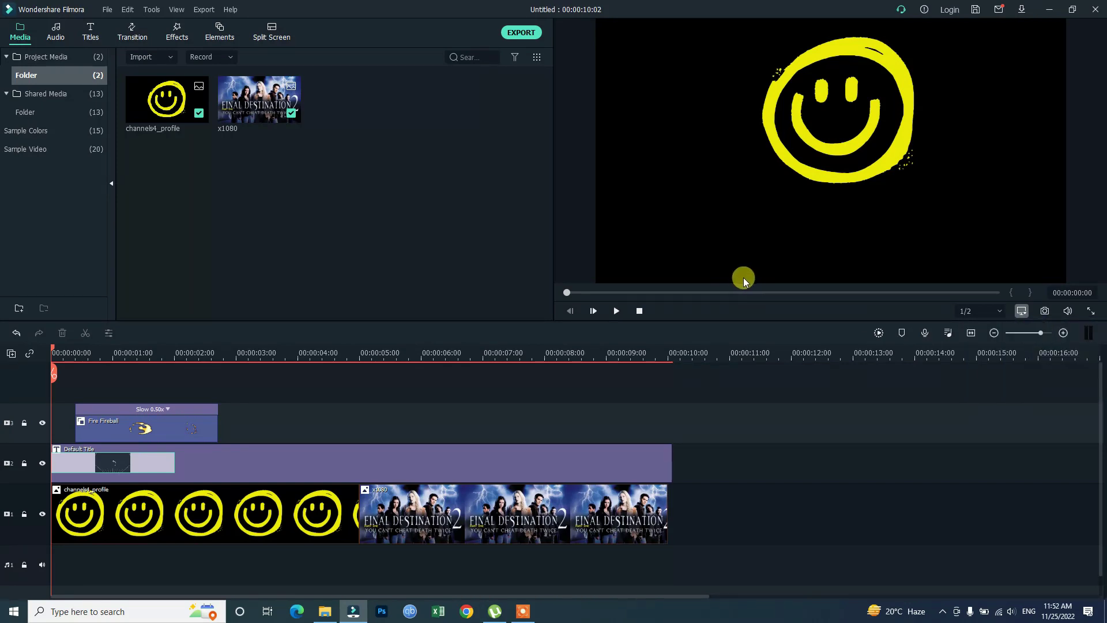
click(994, 317)
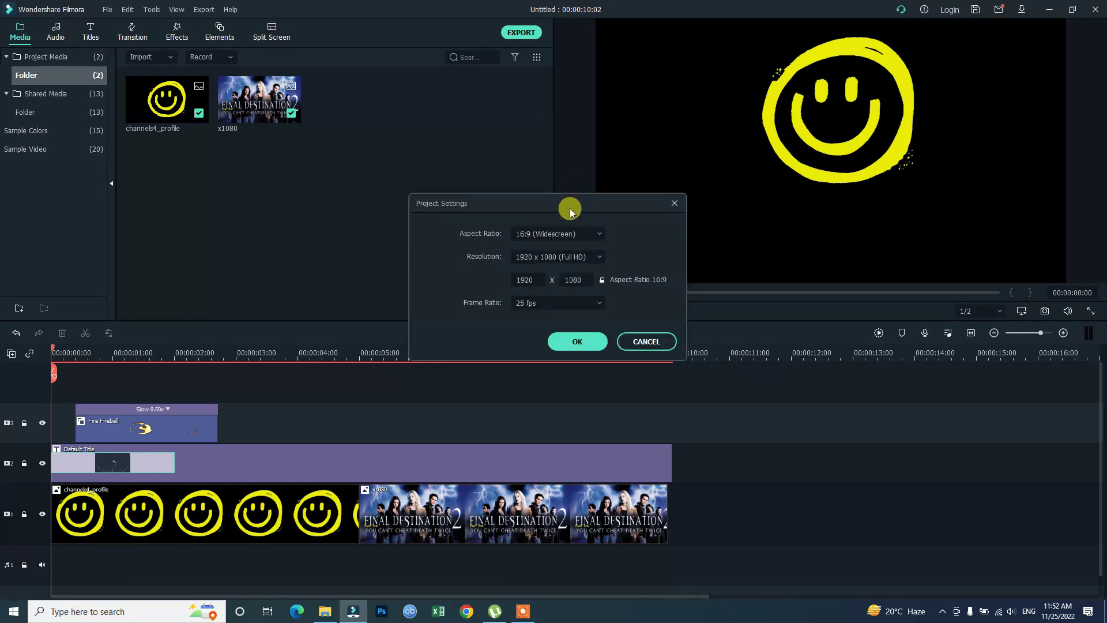
click(587, 234)
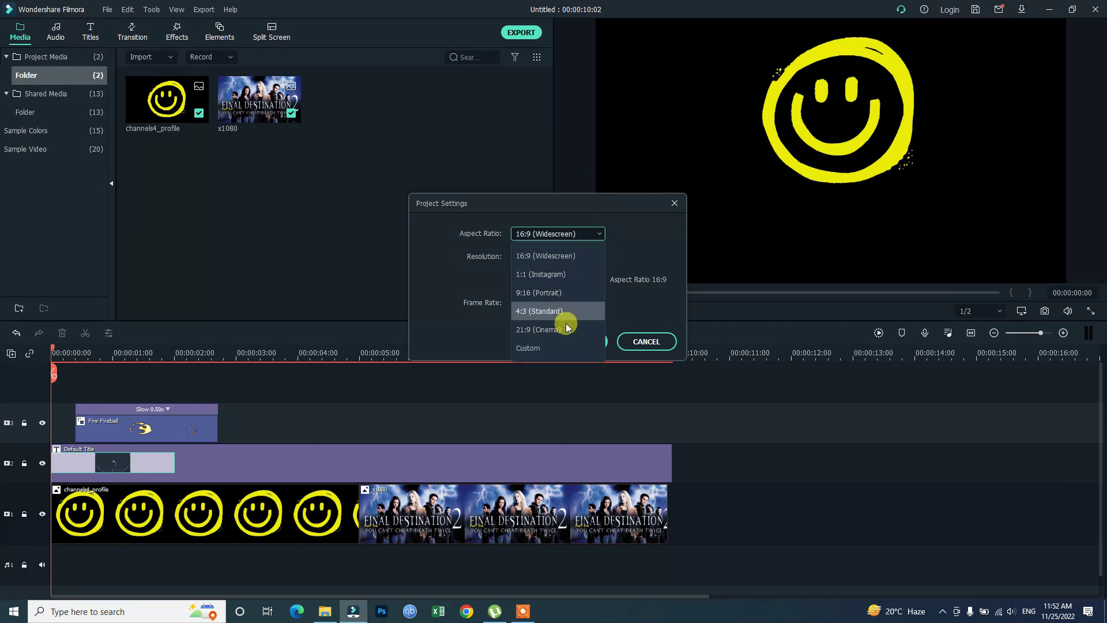
click(640, 233)
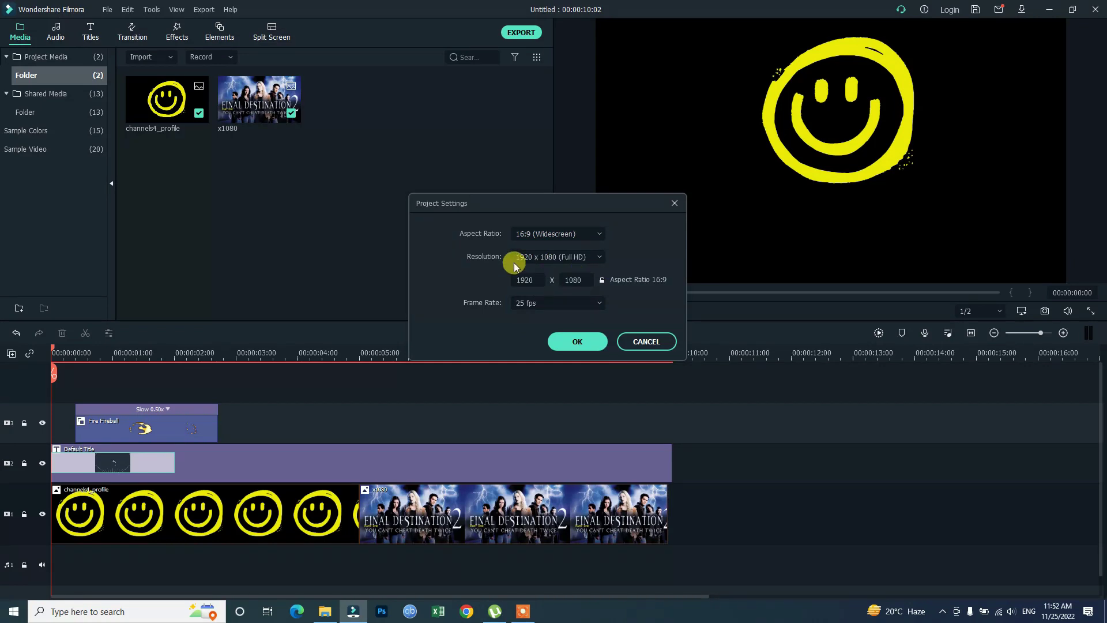
- Review the resolution choices in the project settings and choose 1920 x 1080 (Full HD)
click(599, 257)
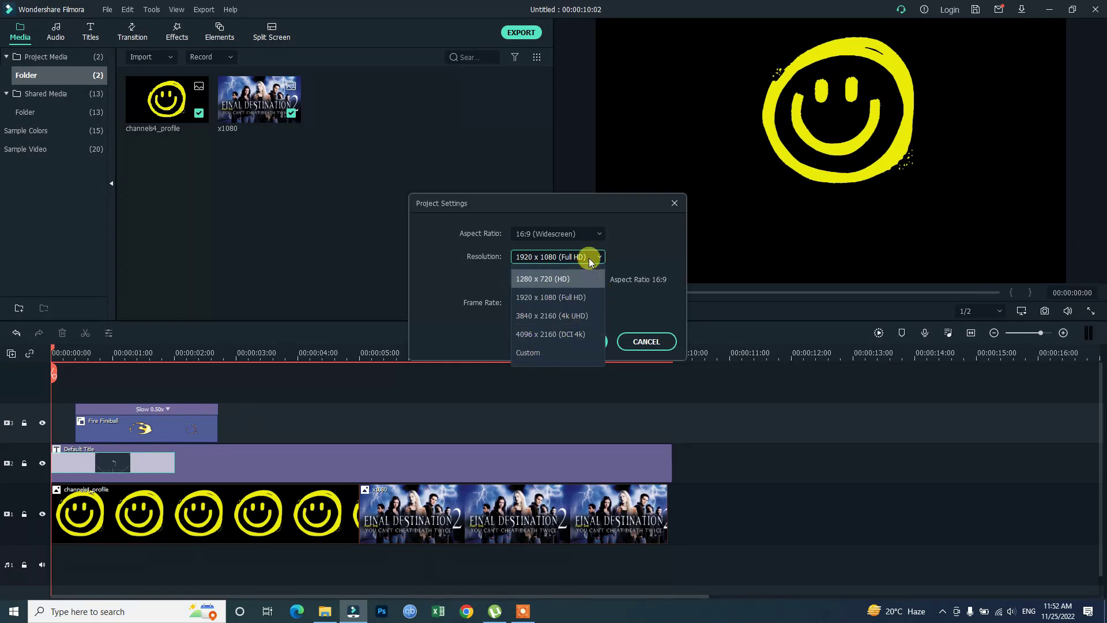
click(667, 218)
click(583, 236)
click(577, 255)
click(576, 257)
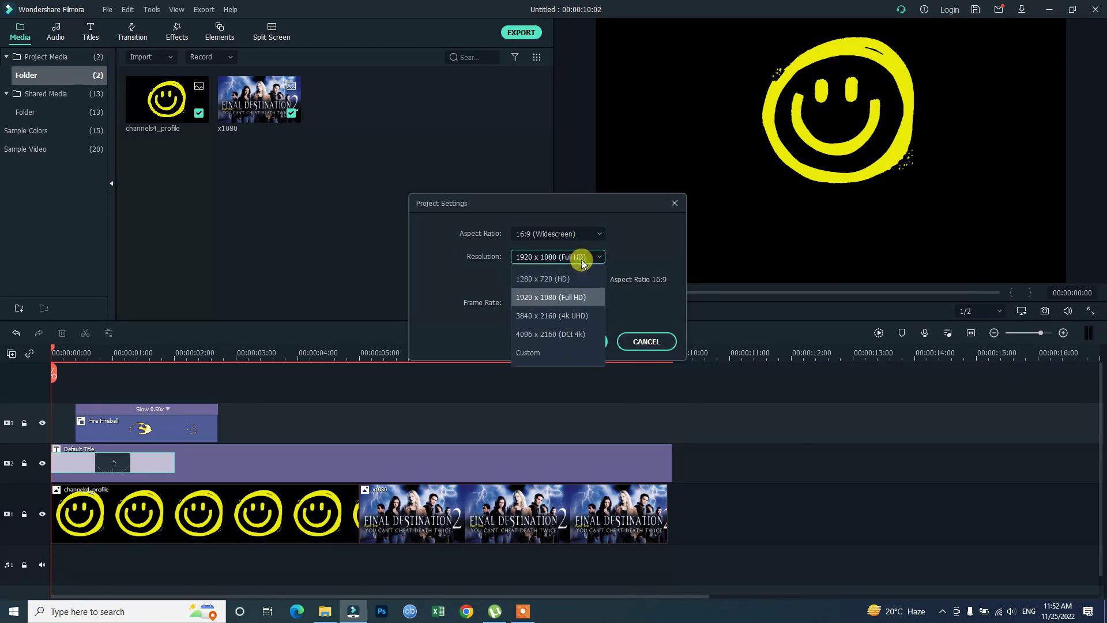
click(557, 298)
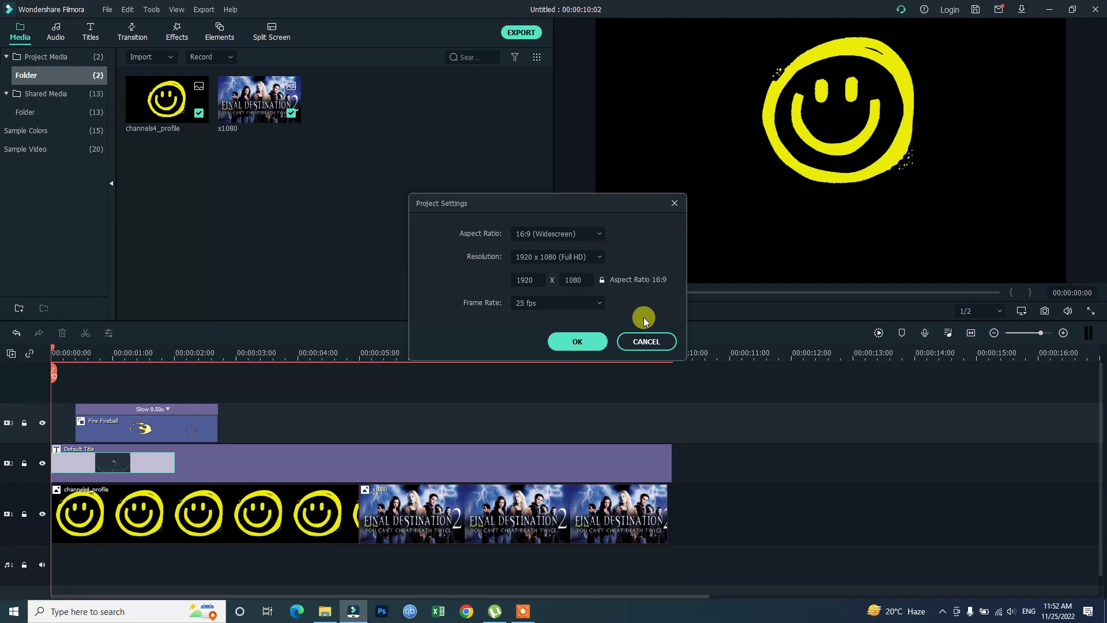
- Set the project's frame rate to 30 fps and apply the project settings
click(601, 308)
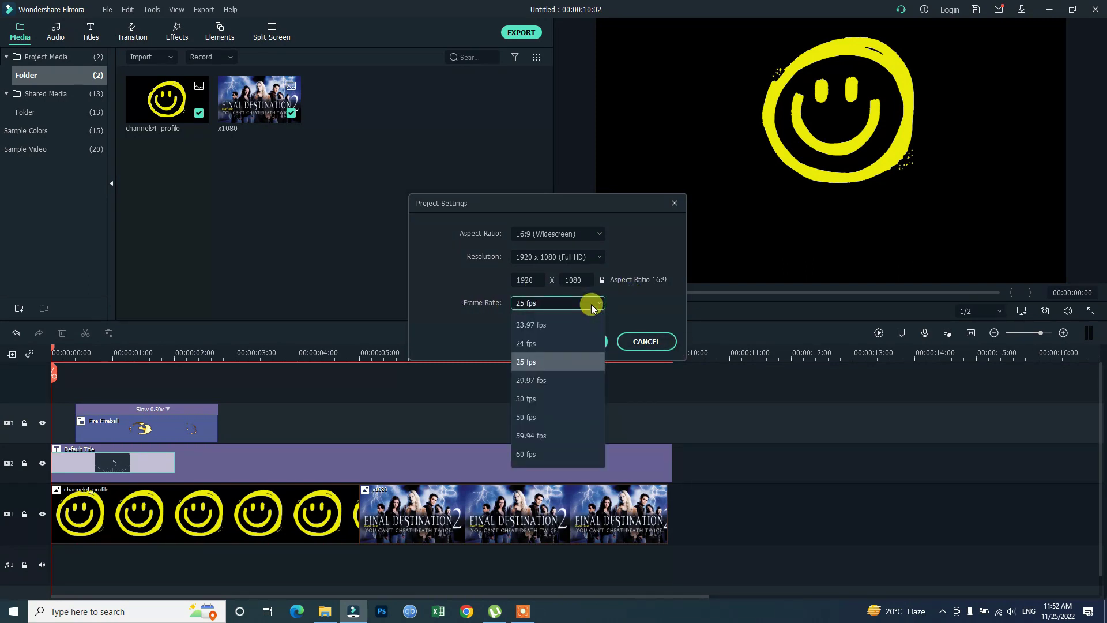
click(549, 400)
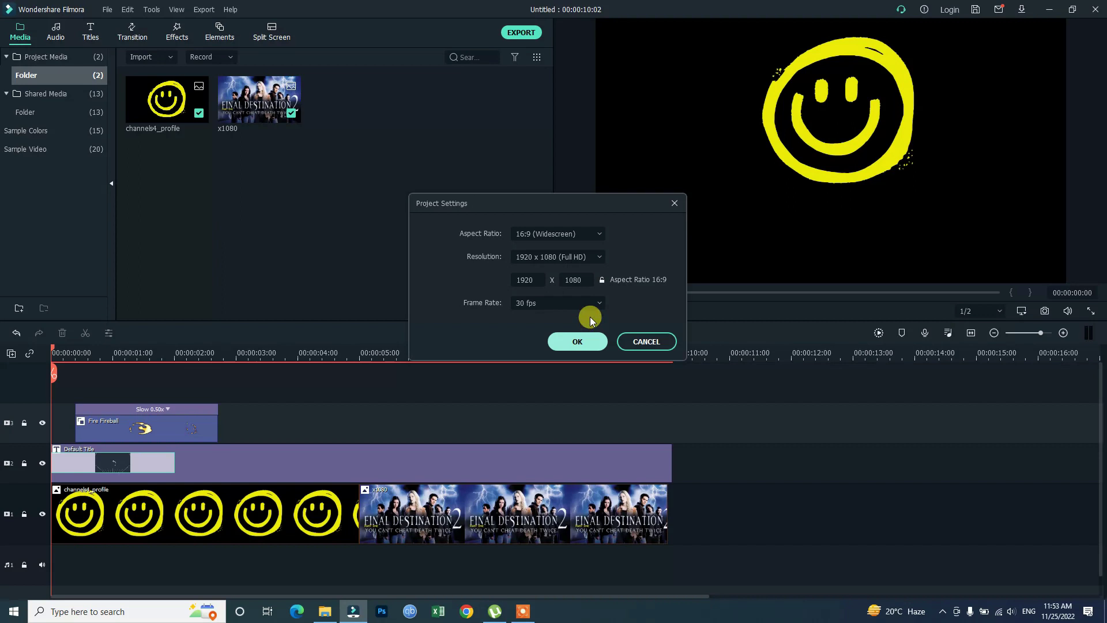
click(569, 344)
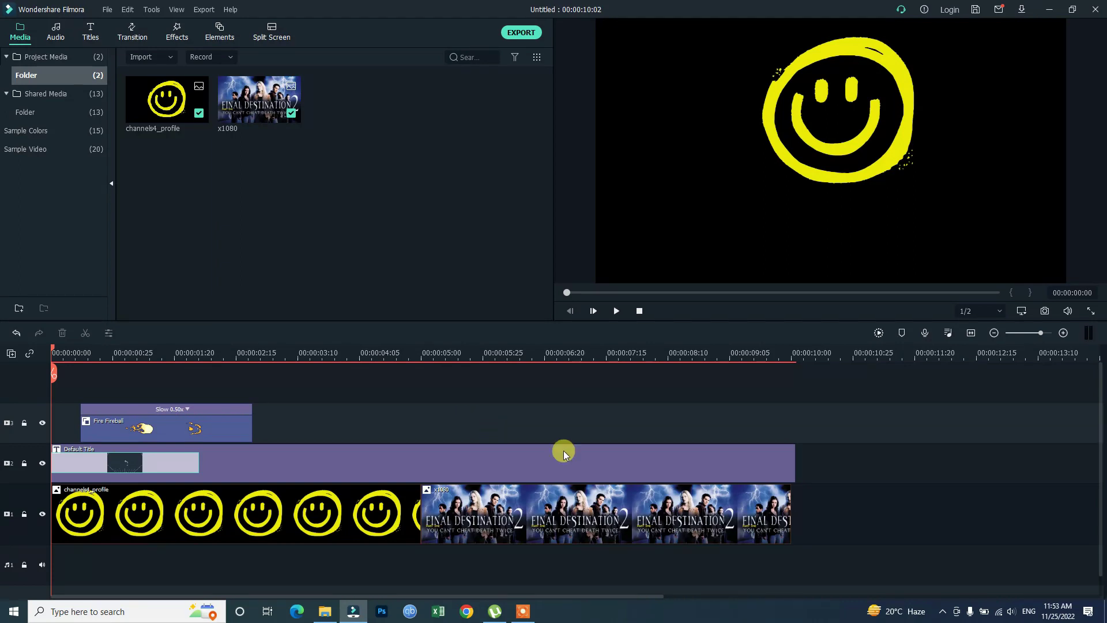
- Take a snapshot of the preview frame at the start of the timeline and select it in the project media
scroll(391, 443, down, 1)
scroll(398, 441, up, 1)
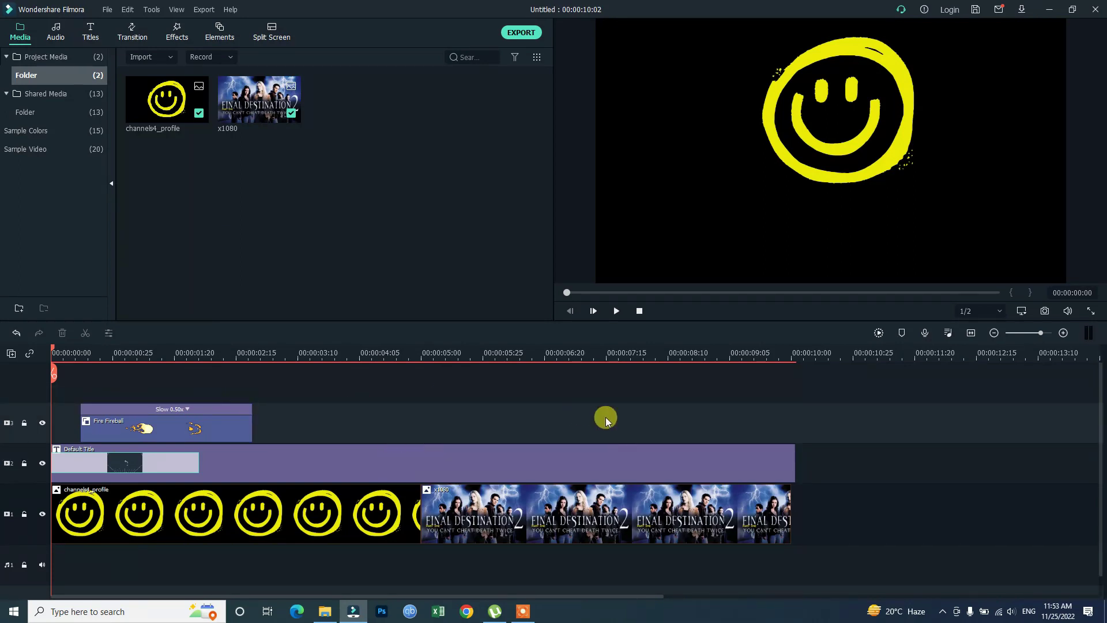
drag(662, 353, 309, 367)
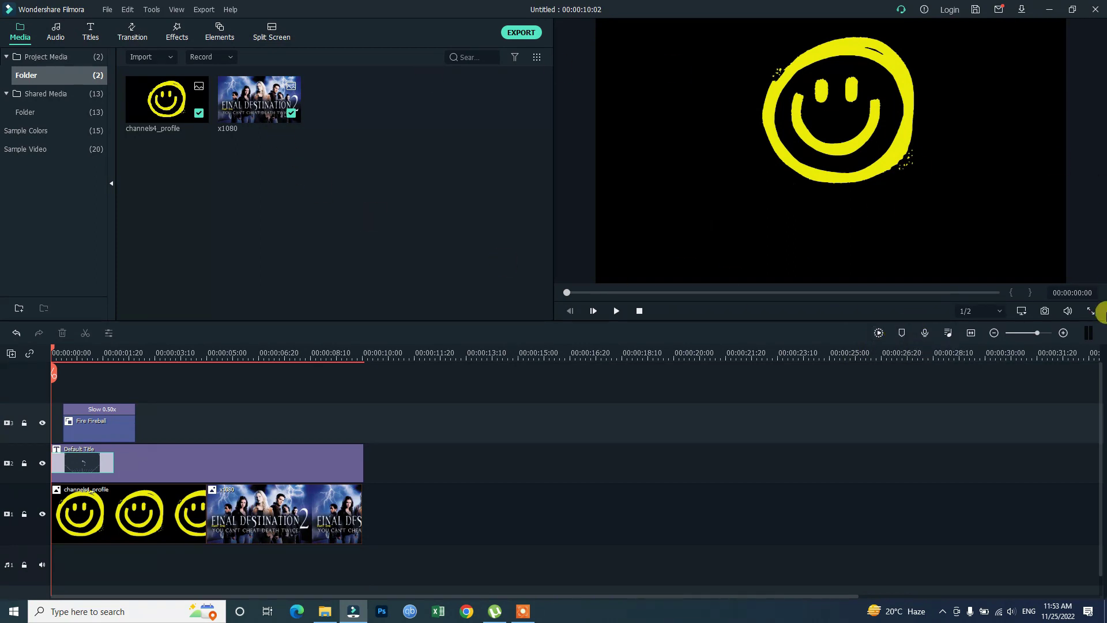
click(1043, 310)
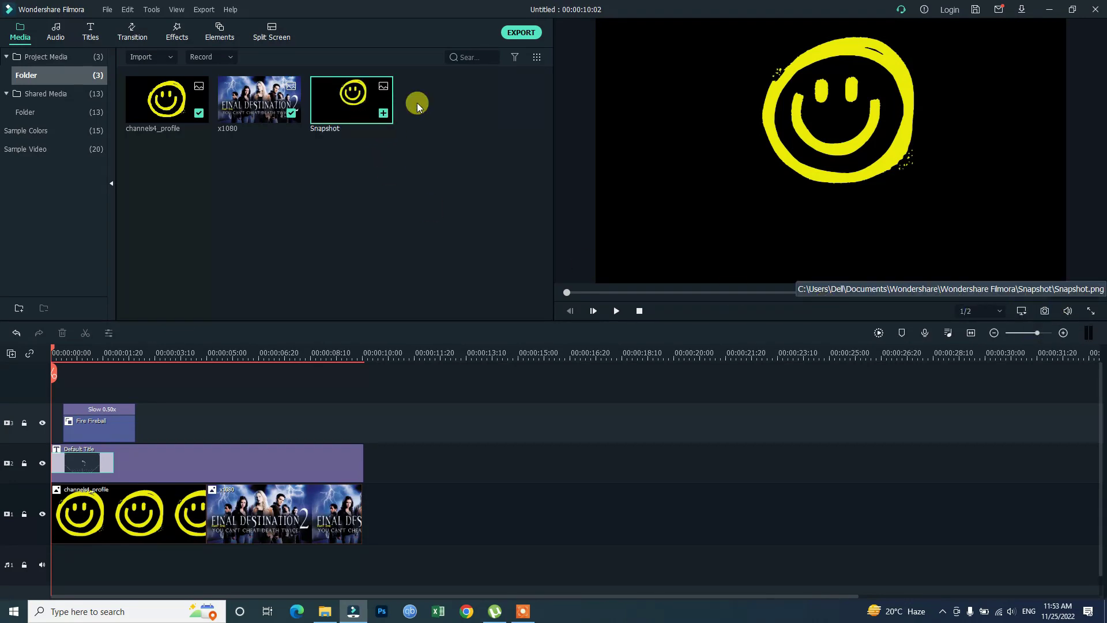
mouse_move(318, 132)
drag(363, 124, 349, 143)
click(350, 105)
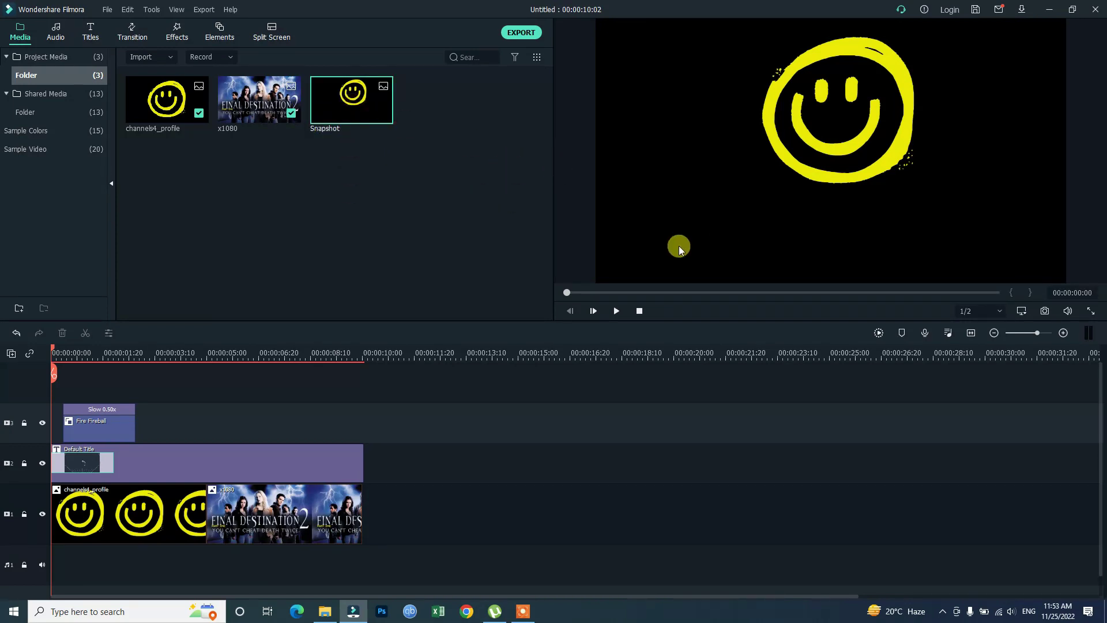
- Delete the snapshot image from the project media and confirm its removal
mouse_move(364, 128)
right_click(351, 100)
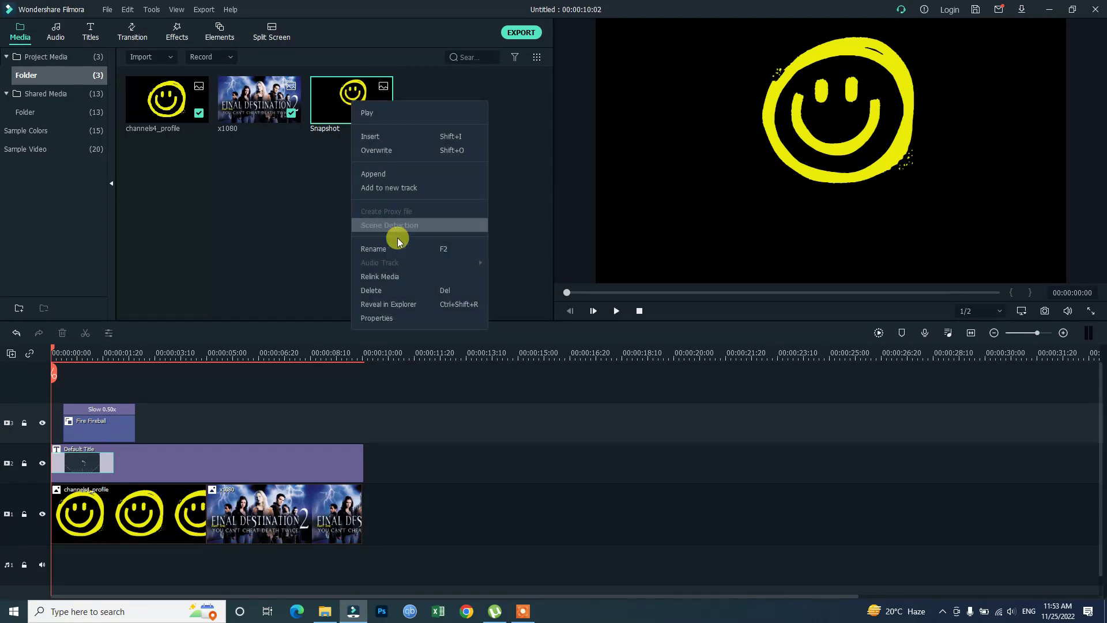
click(387, 290)
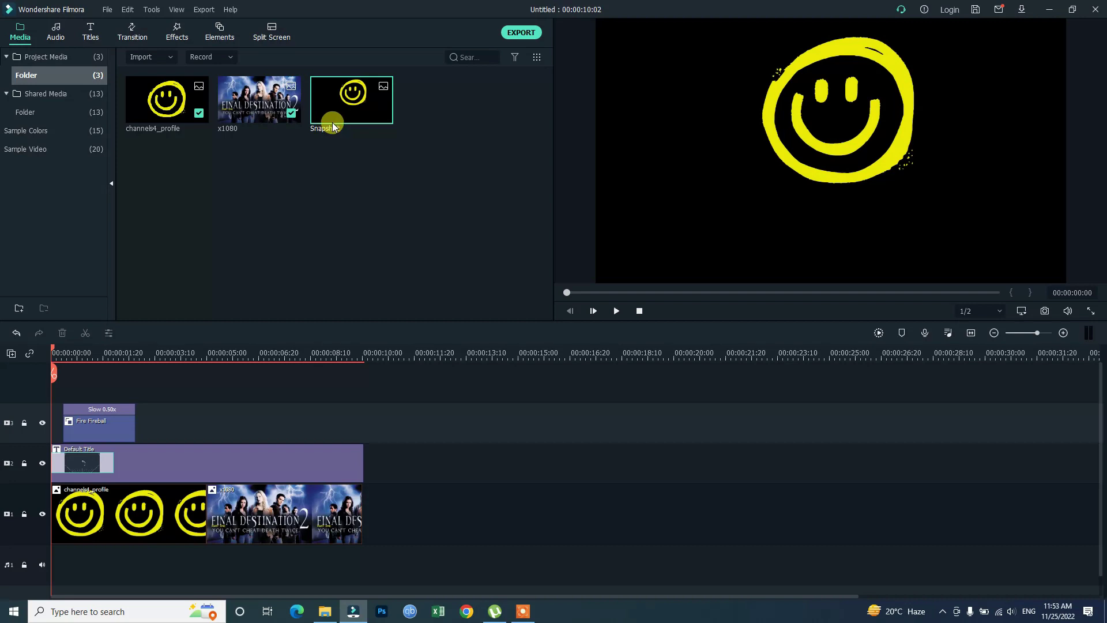
key(Delete)
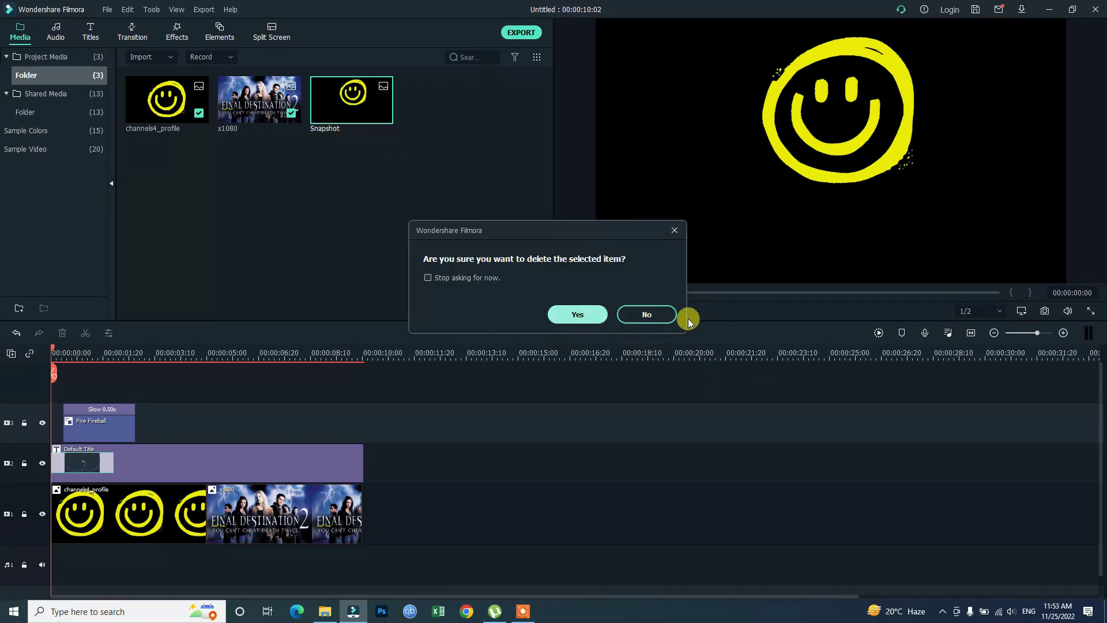
key(Return)
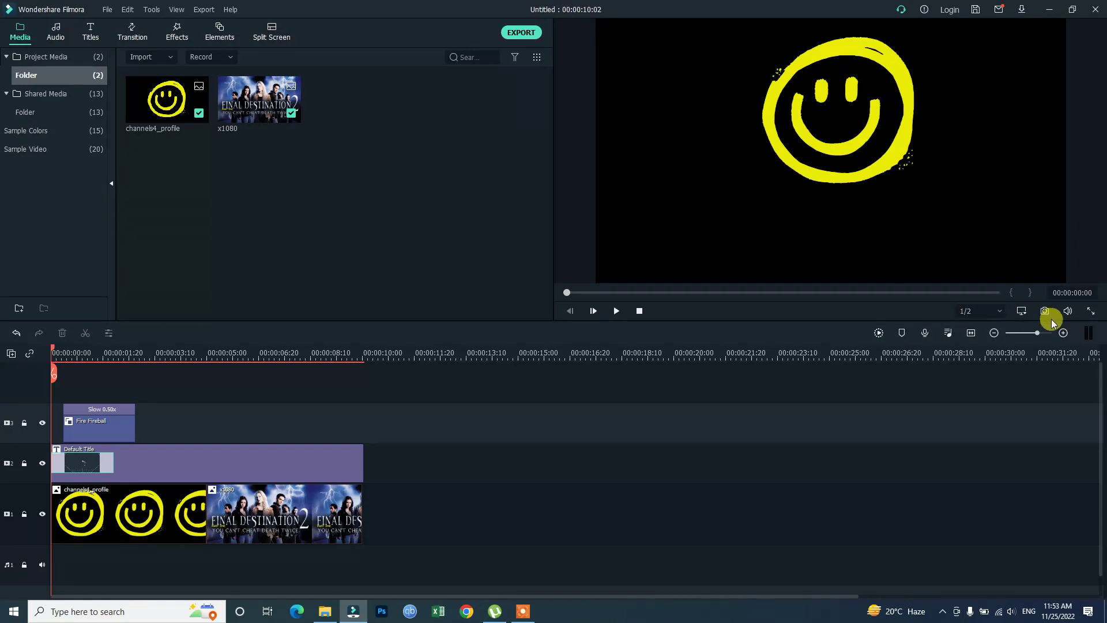
- Play the project preview in full screen for about three seconds, then leave full screen and stop playback
click(1086, 312)
key(space)
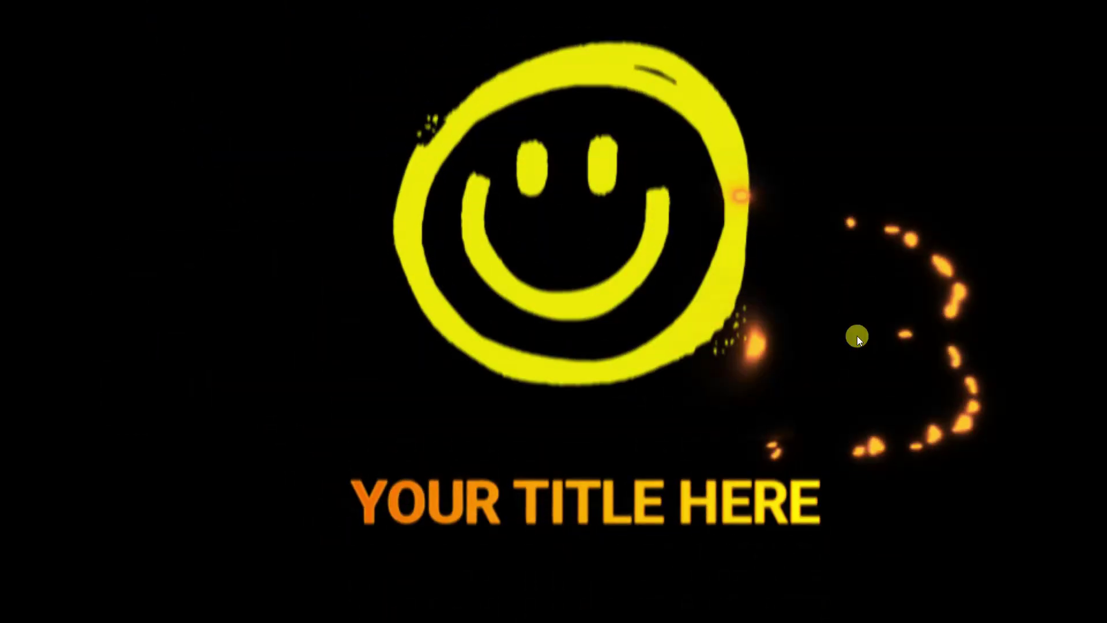
key(Escape)
key(space)
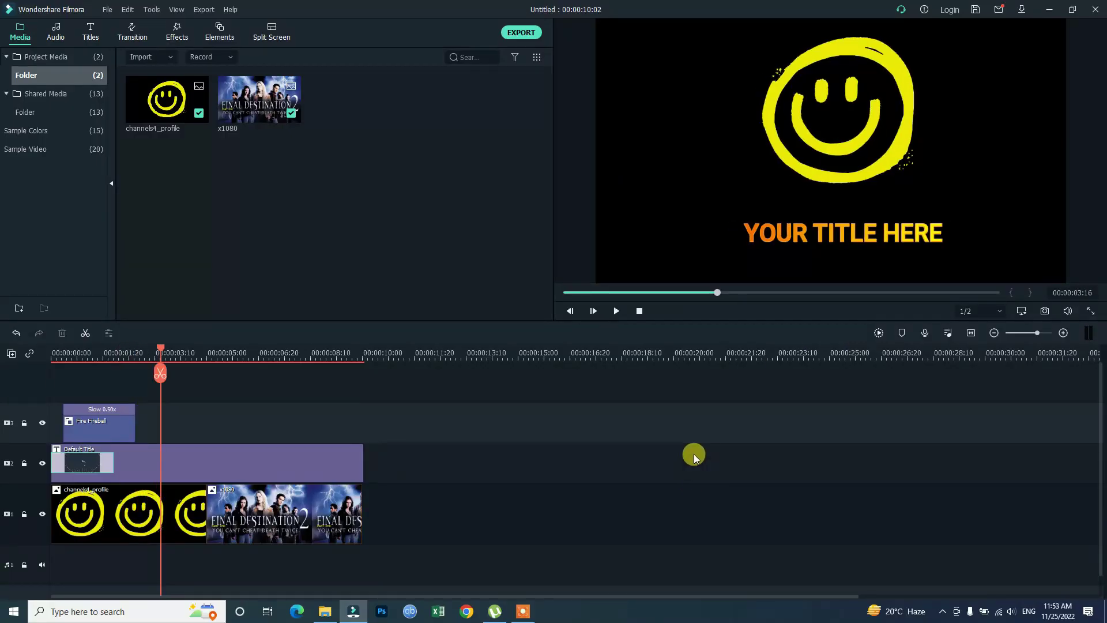